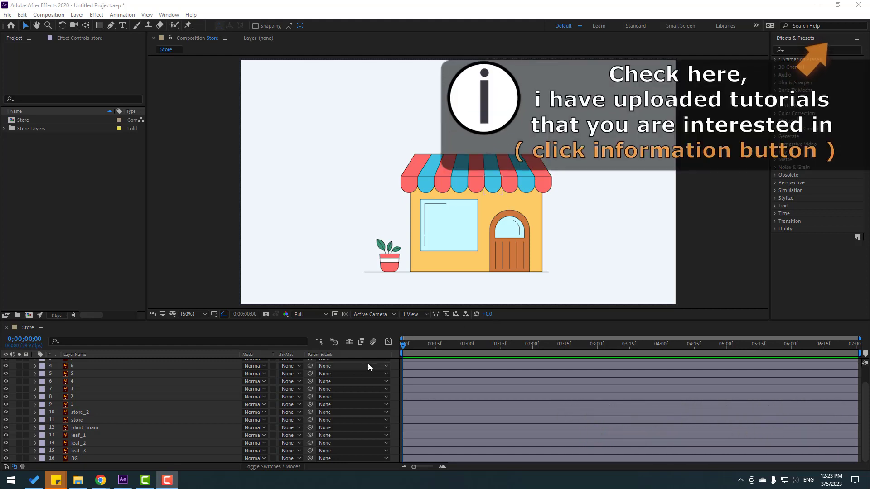
Select the awning scallop layers 1–9 together, soloing them briefly to check, then unsolo
scroll(70, 393, up, 2)
click(73, 423)
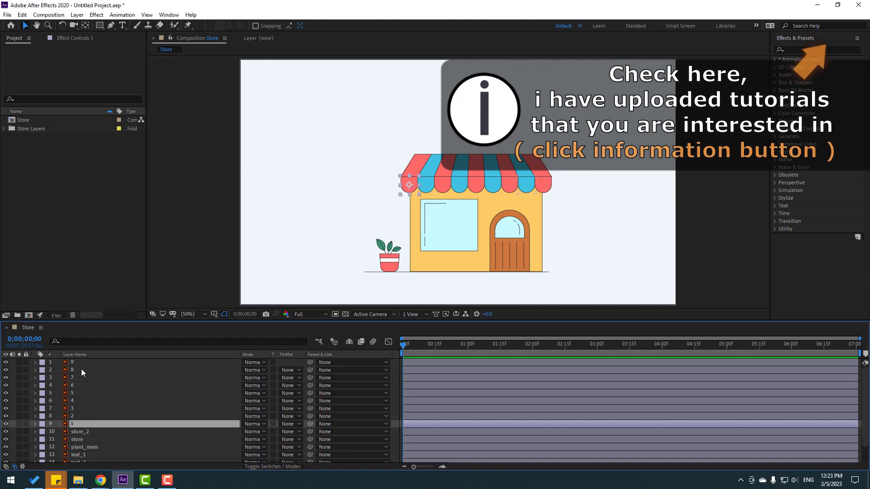
shift+click(72, 362)
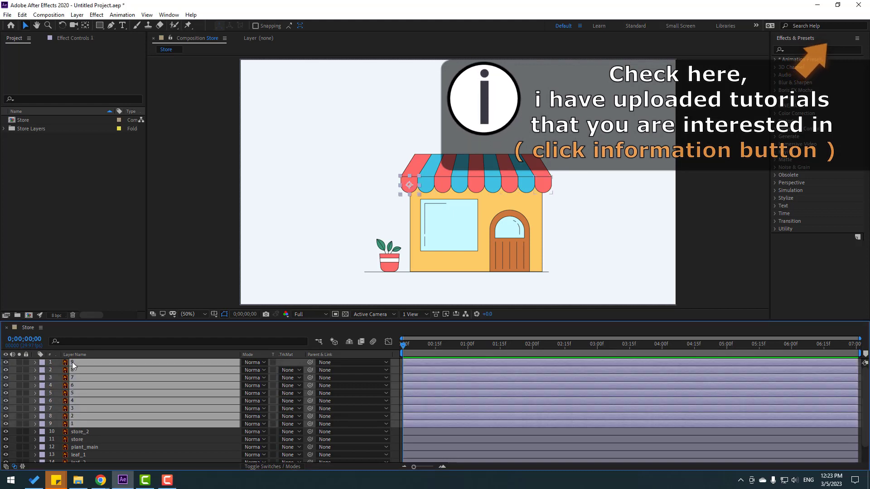
click(19, 361)
click(19, 362)
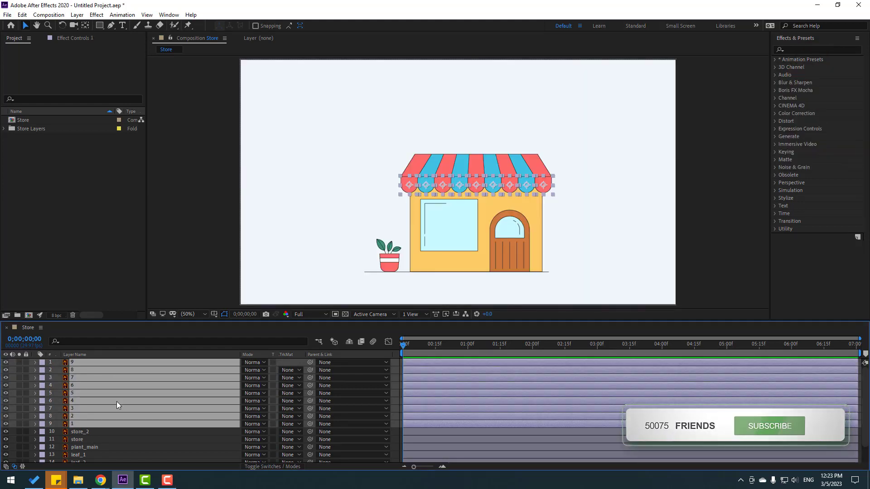
Pre-compose the selected scallop layers into a precomp named 'Color Objects' and open it
right_click(86, 385)
click(120, 336)
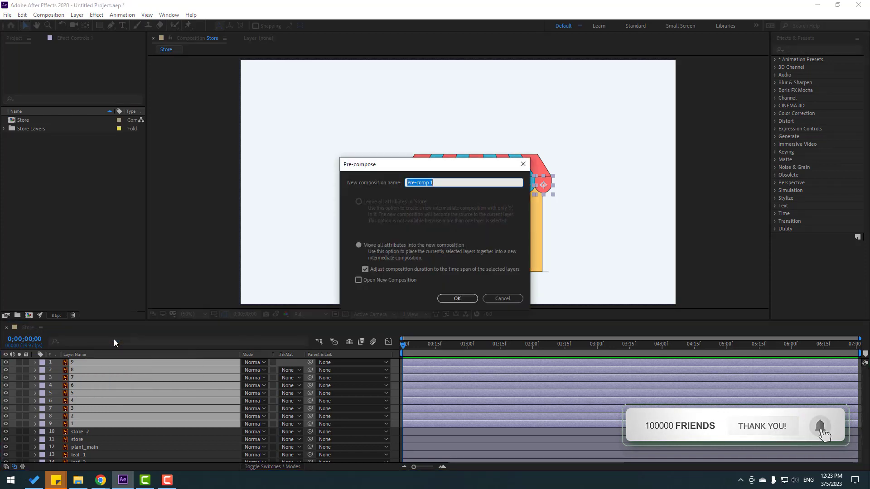
text(Color)
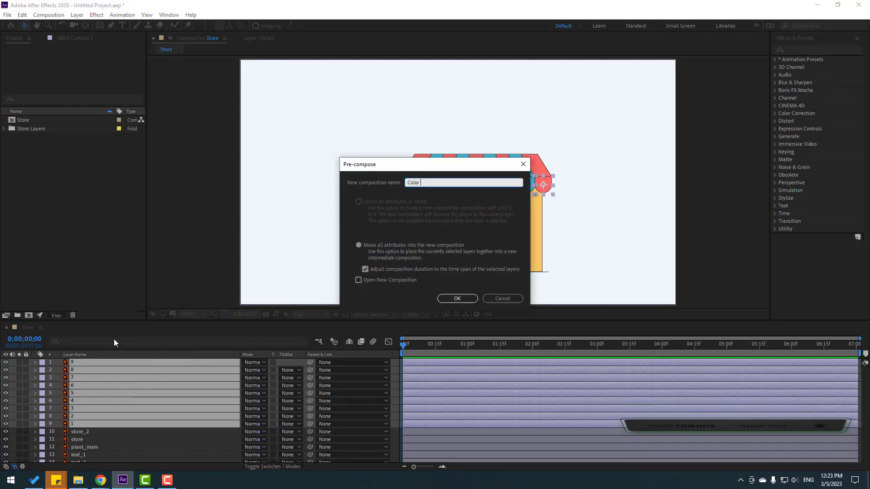
text( Objects)
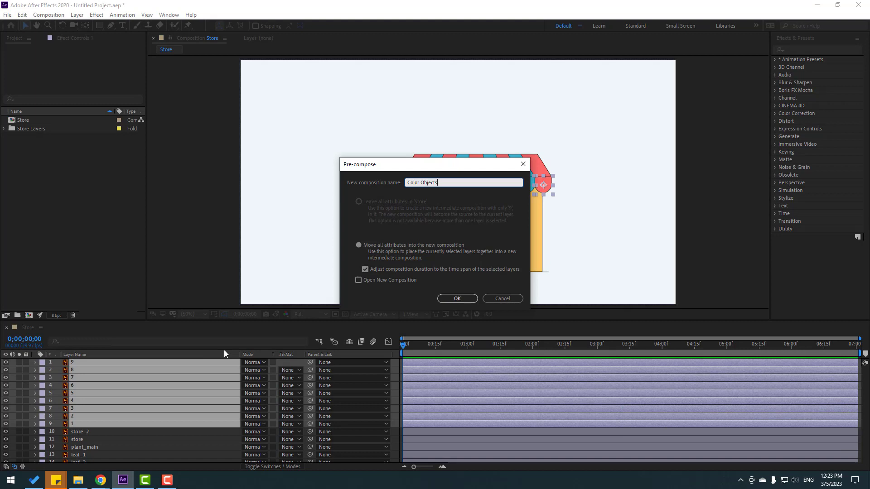
click(456, 298)
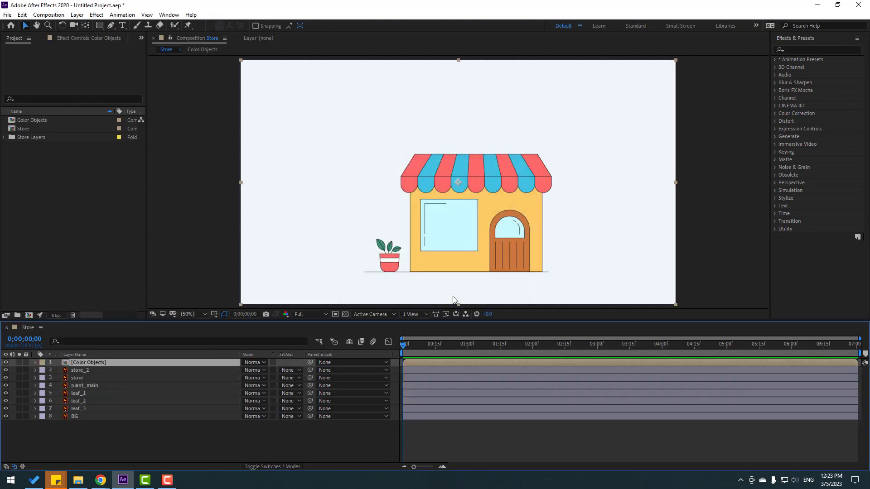
double_click(85, 362)
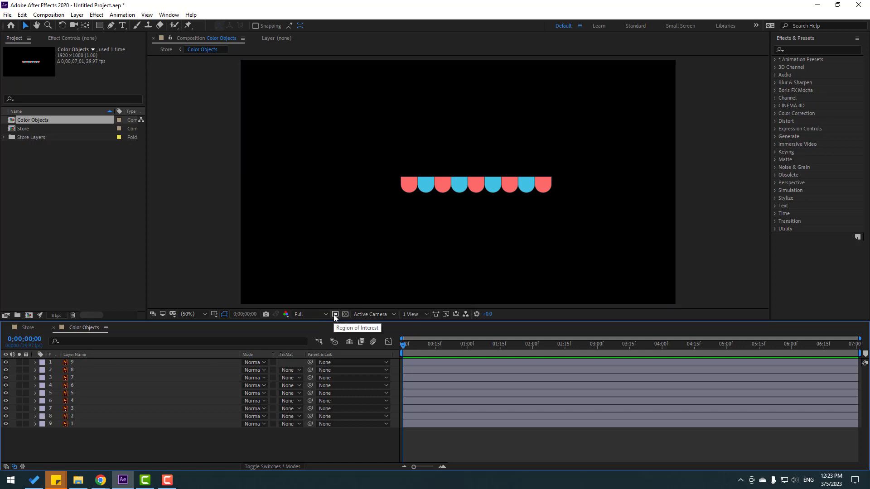
Draw a region of interest around the scallop row and crop the comp to it (708x106)
click(334, 316)
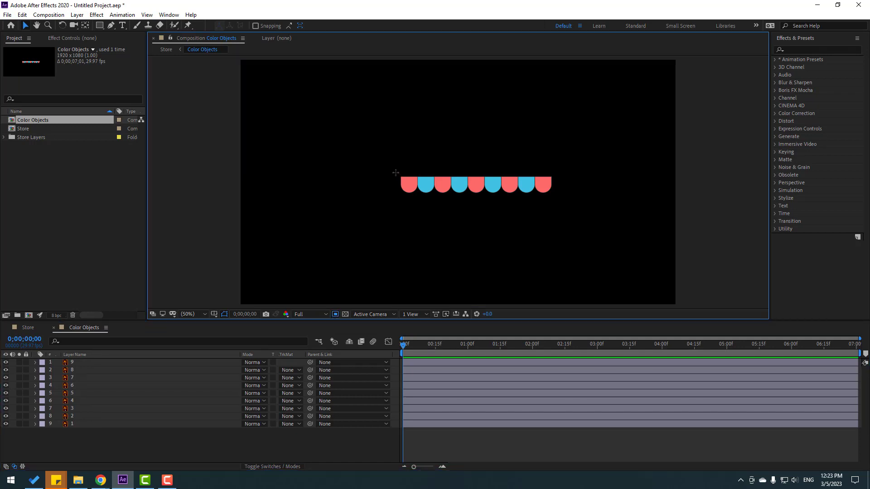
drag(395, 173, 557, 198)
click(48, 15)
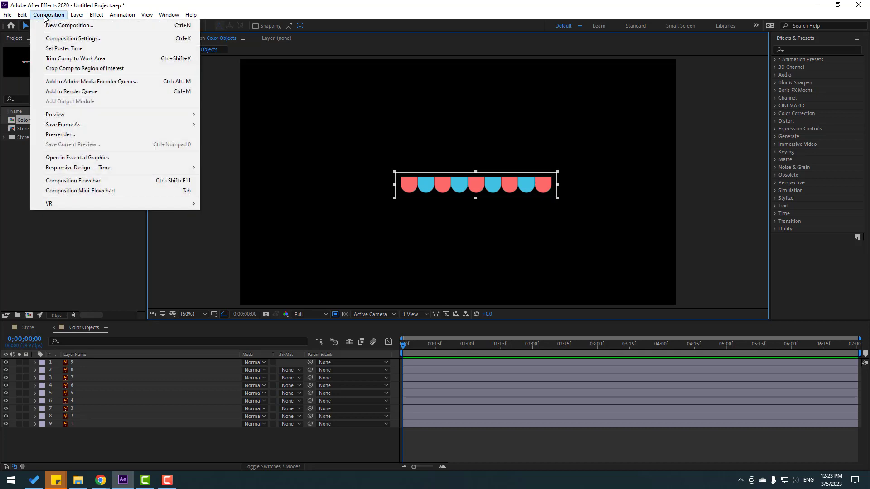
click(135, 68)
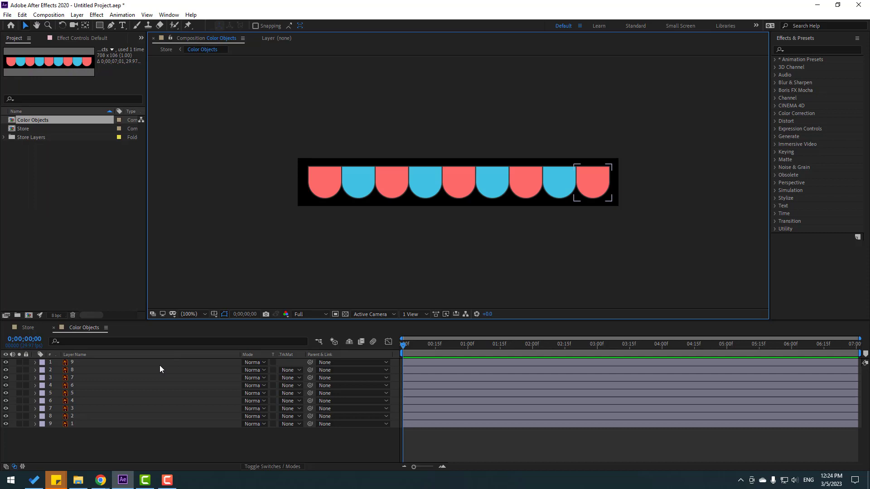
Back in Store, drag Color Objects to align the scallops under the awning stripes, then hide it
click(53, 327)
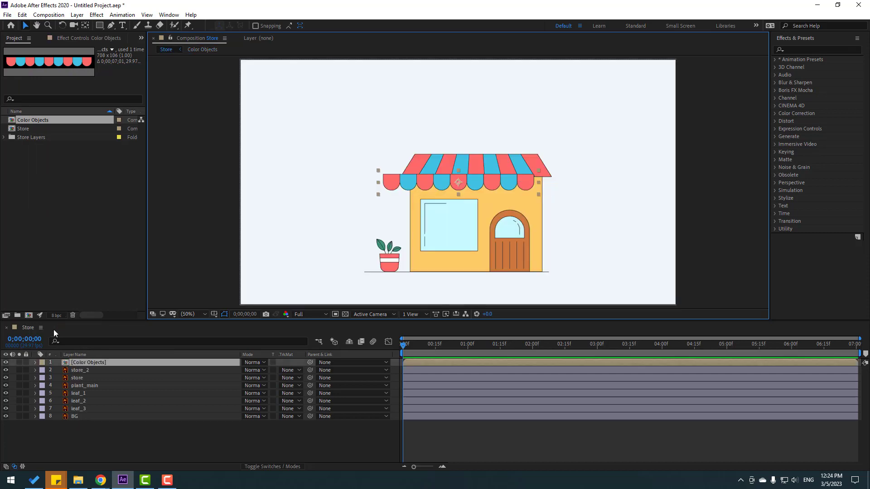
key(slash)
click(169, 339)
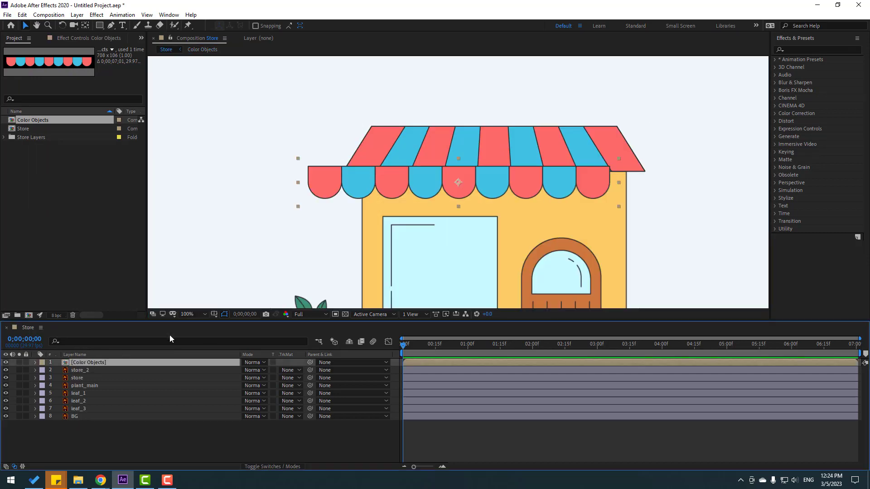
drag(414, 182, 450, 189)
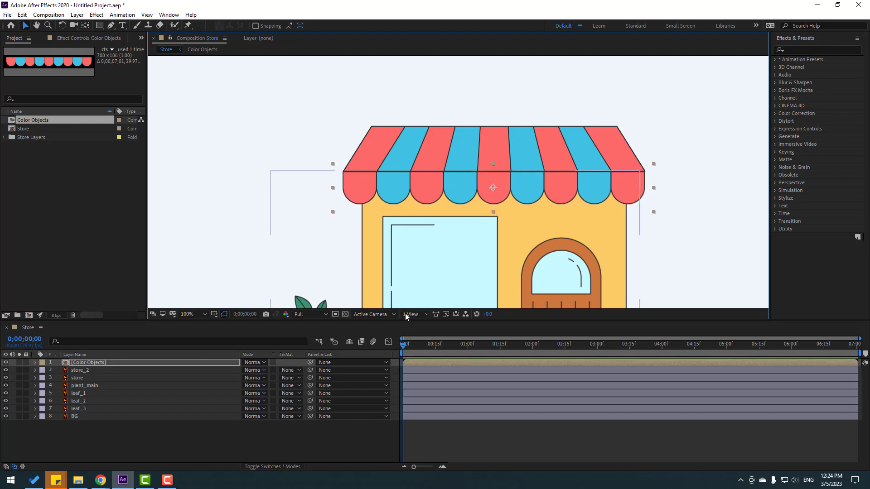
click(6, 363)
scroll(486, 185, down, 2)
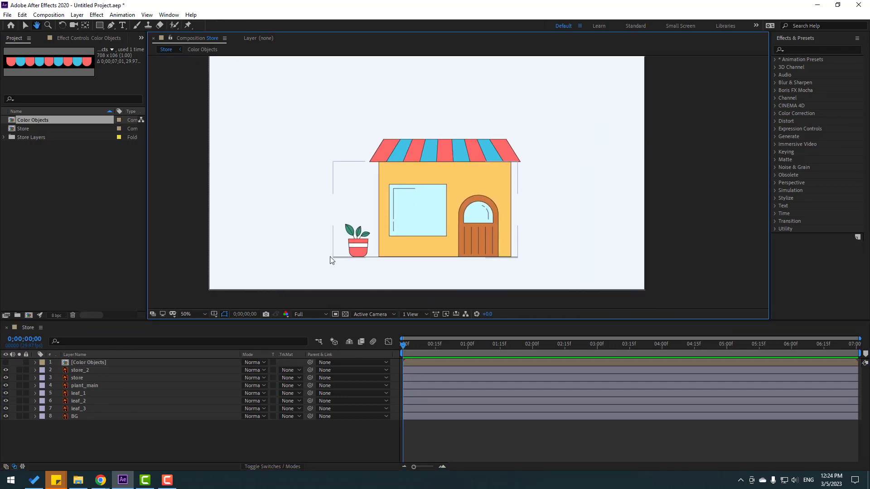
Lock the BG layer and select the store layer
click(74, 417)
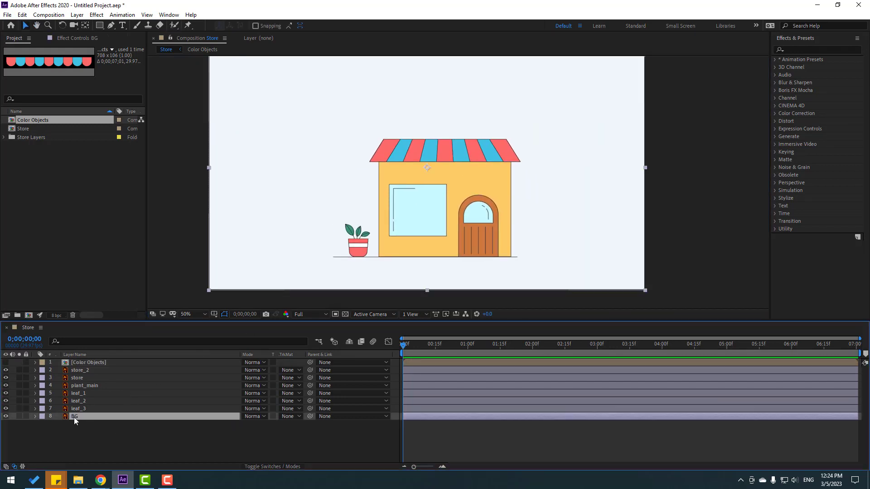
click(26, 417)
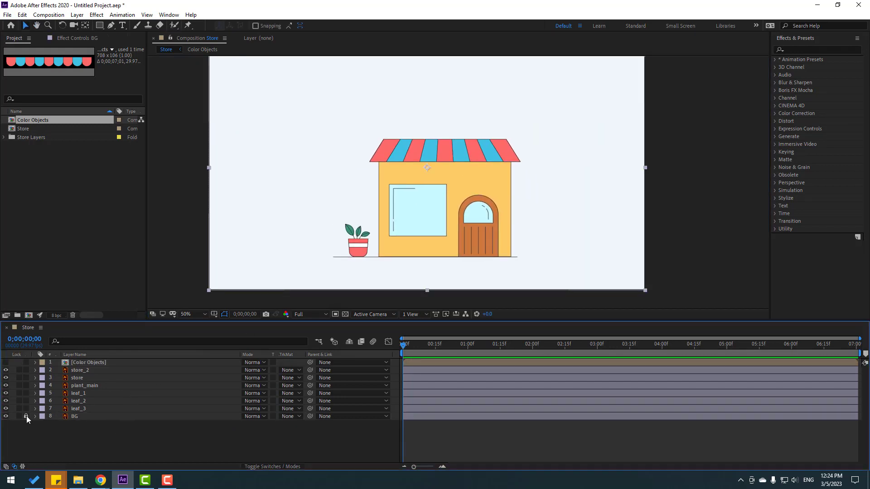
click(77, 379)
scroll(506, 236, up, 1)
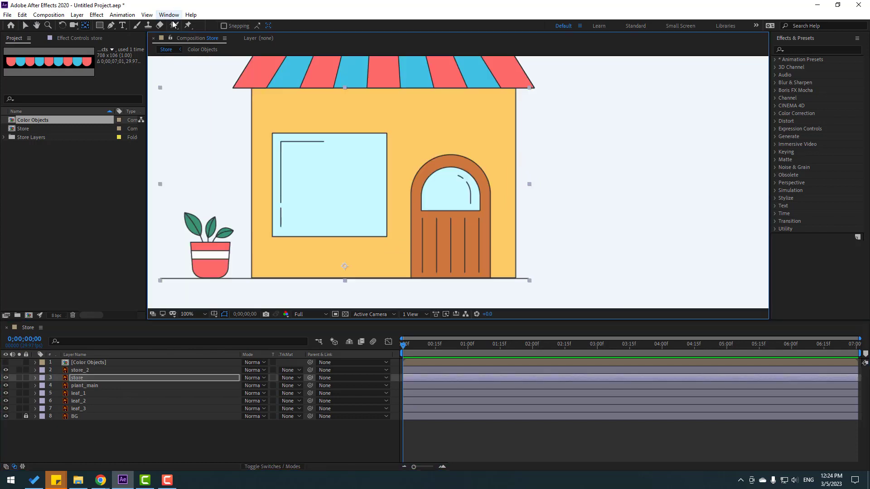
Set the store's anchor to bottom centre via Anchor Point Mover, then slide it right along the ground line
click(169, 14)
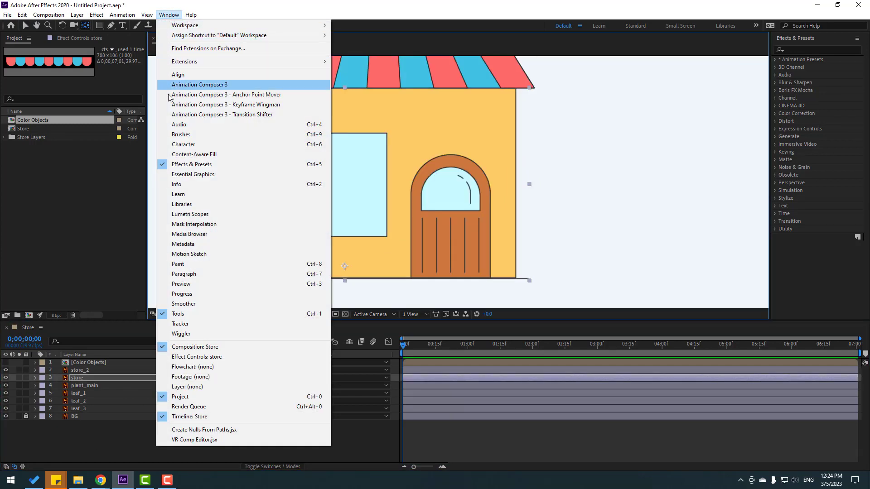
click(279, 94)
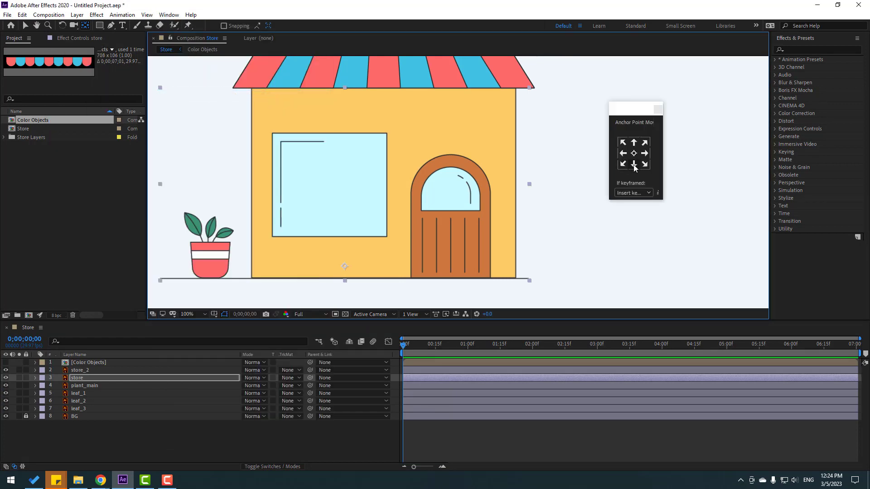
click(634, 166)
key(comma)
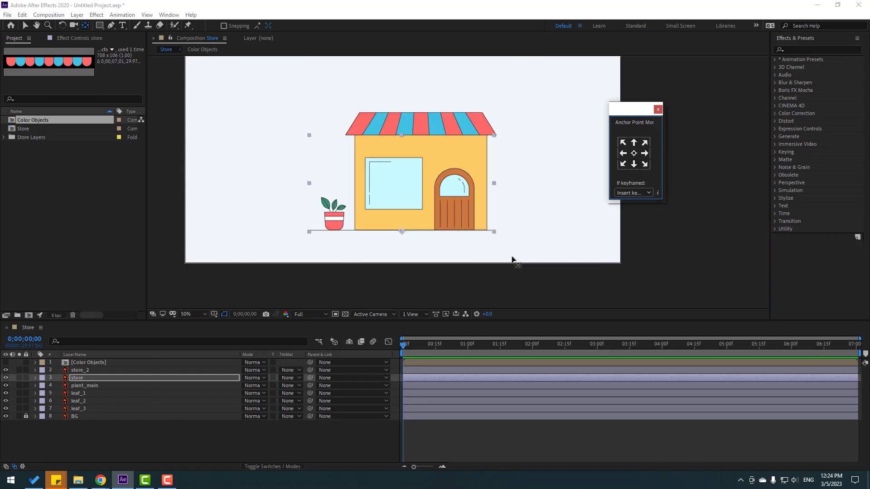
key(period)
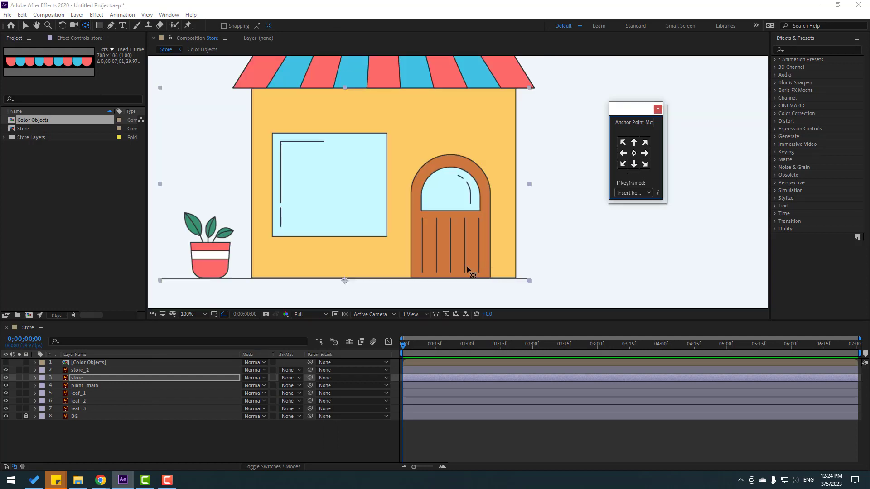
click(345, 281)
drag(345, 282, 373, 281)
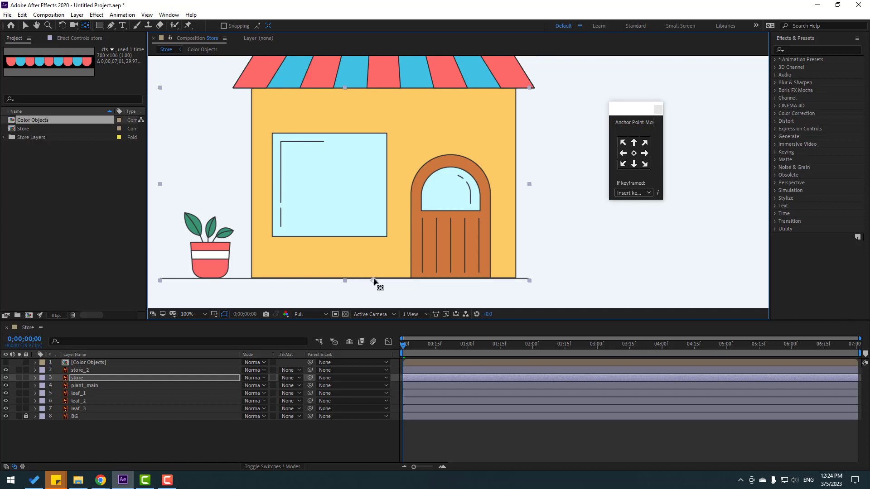
click(25, 25)
Solo the store layer and bring its ground line into view
click(18, 378)
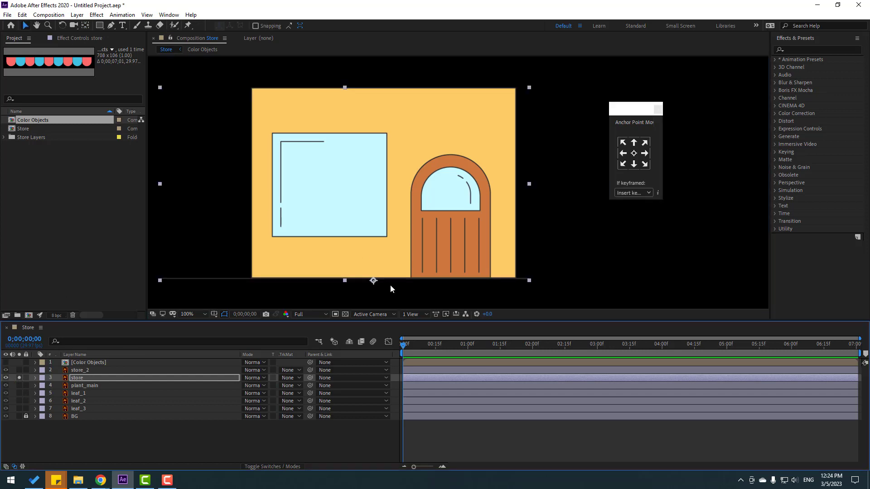
scroll(419, 203, down, 2)
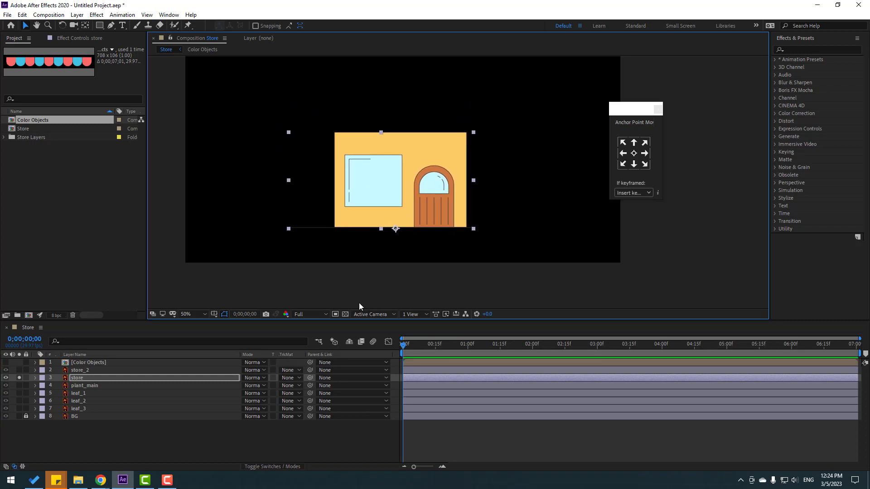
scroll(335, 281, up, 4)
key(comma)
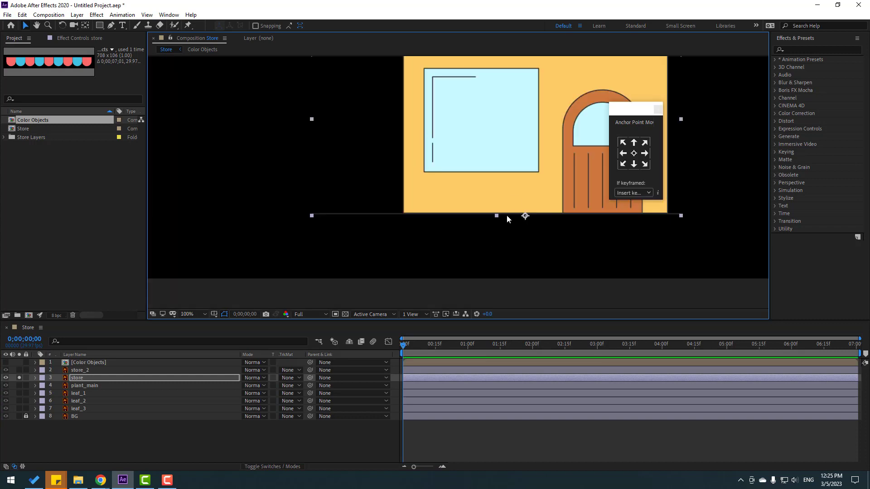
click(76, 381)
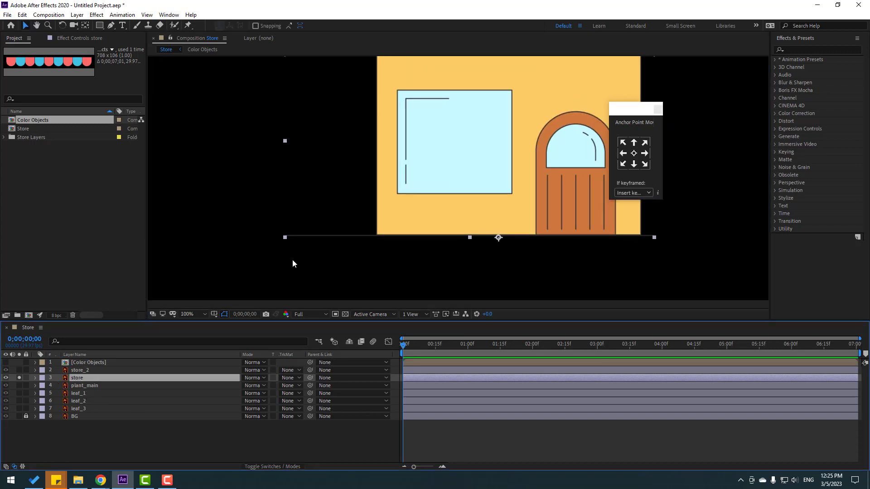
drag(292, 262, 239, 287)
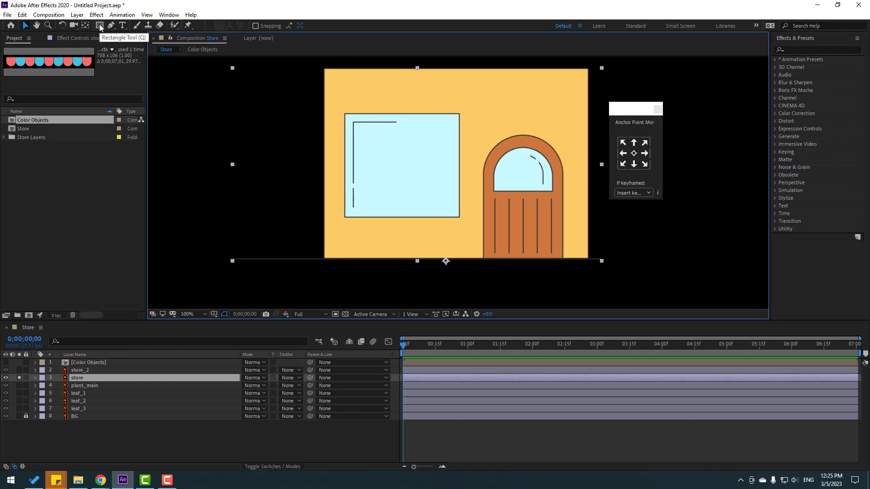
Draw an inverted rectangular Mask 1 over the strip below the building
click(100, 26)
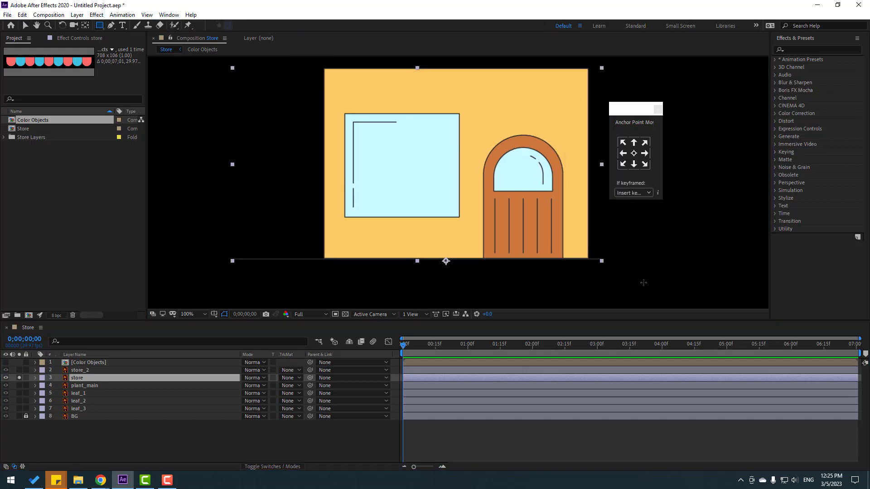
drag(652, 287, 192, 258)
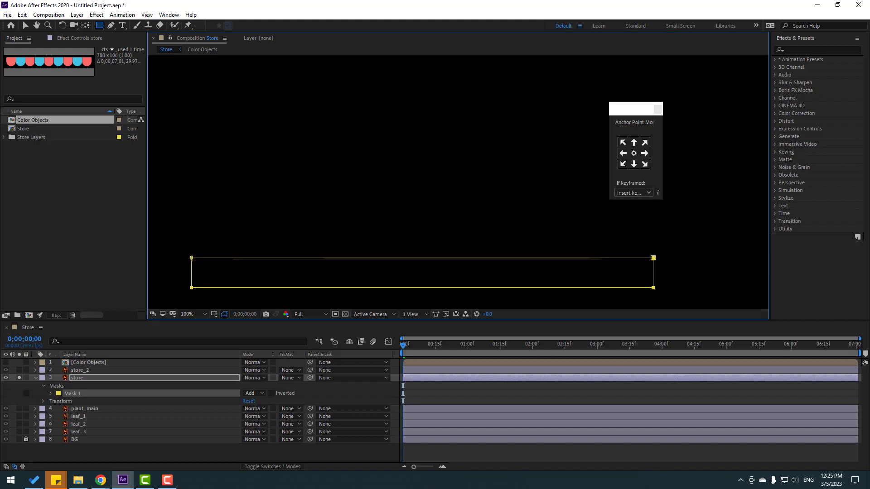
click(271, 393)
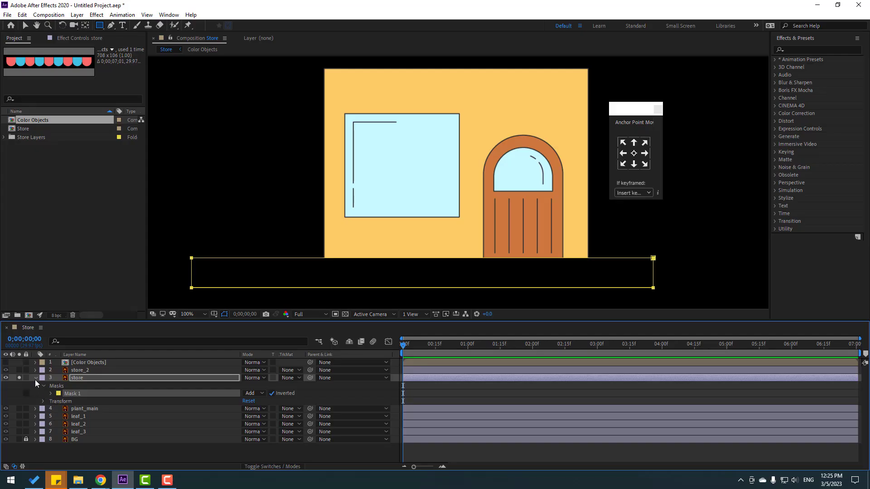
click(35, 382)
click(86, 436)
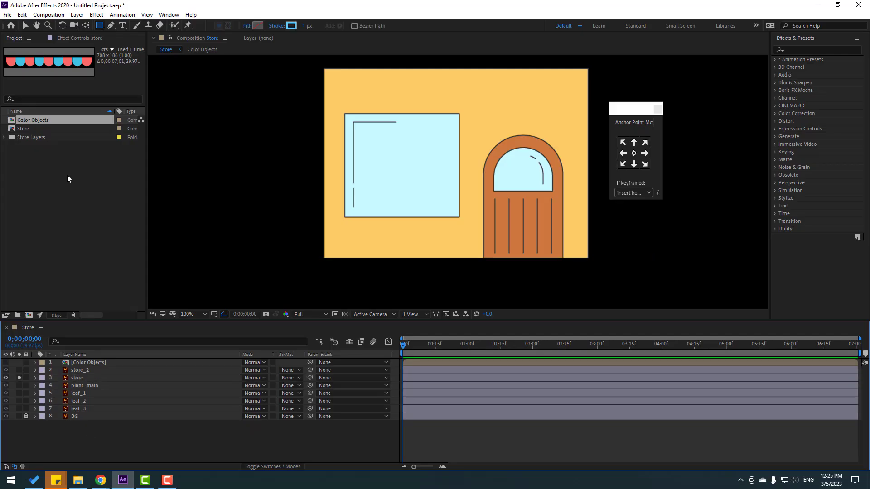
Hide the mask outline, close Anchor Point Mover, and unsolo the store layer
click(26, 25)
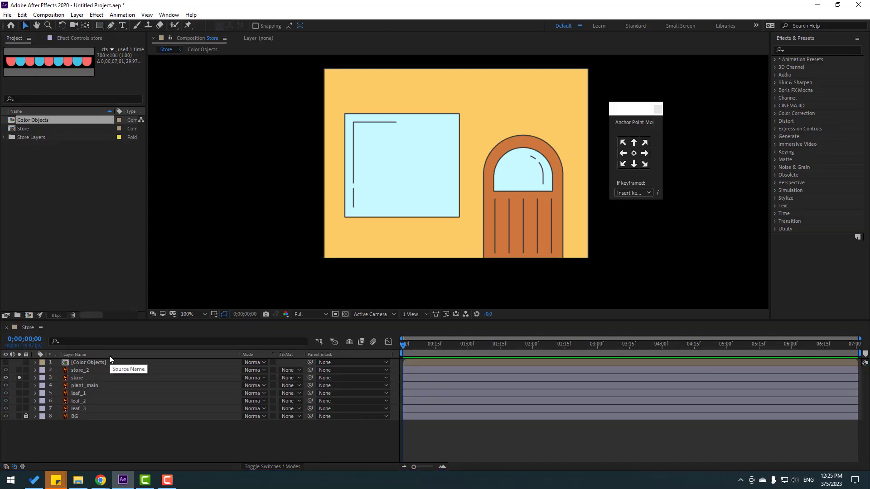
click(77, 379)
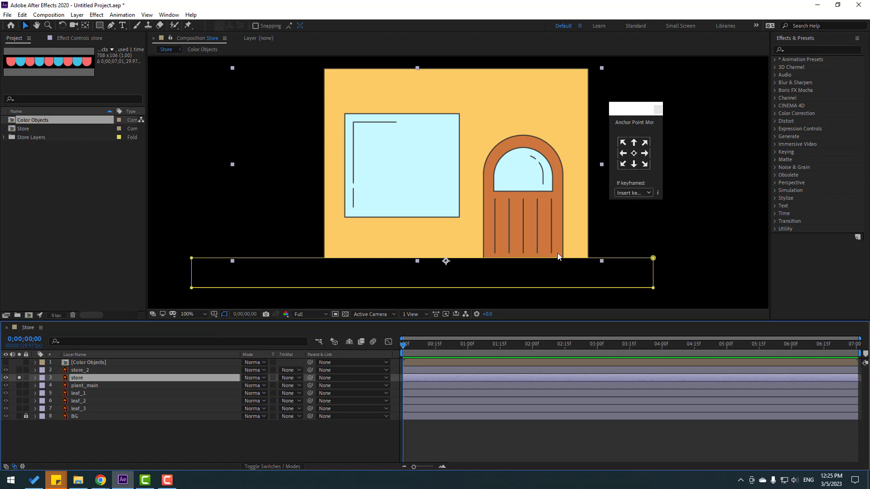
click(225, 314)
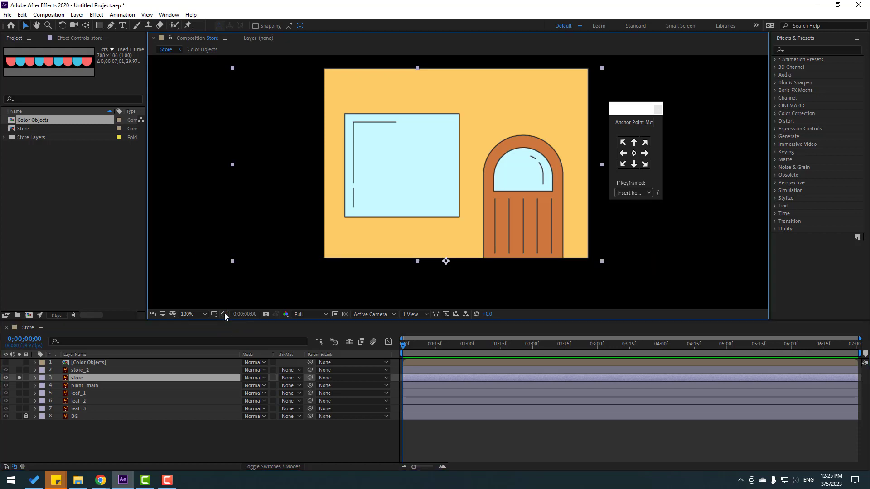
click(658, 109)
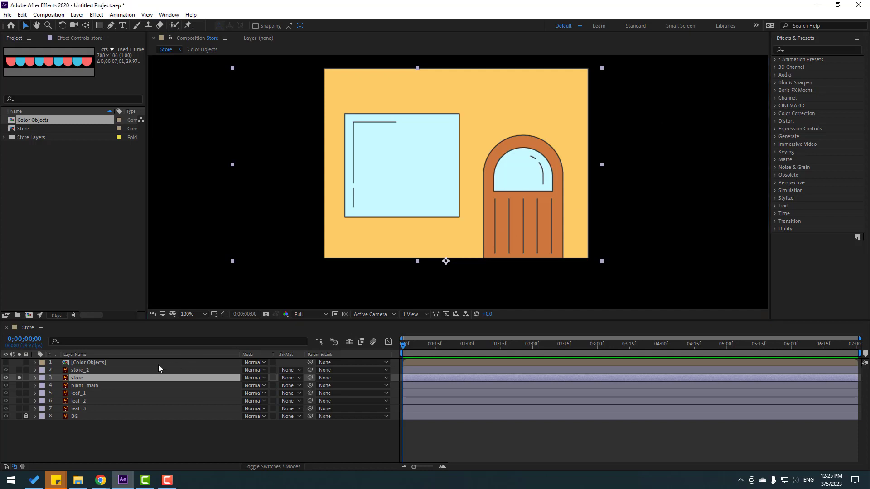
click(19, 377)
Nudge the store's anchor onto the building's bottom edge, giving Position 1017.2, 933.8
scroll(552, 210, down, 2)
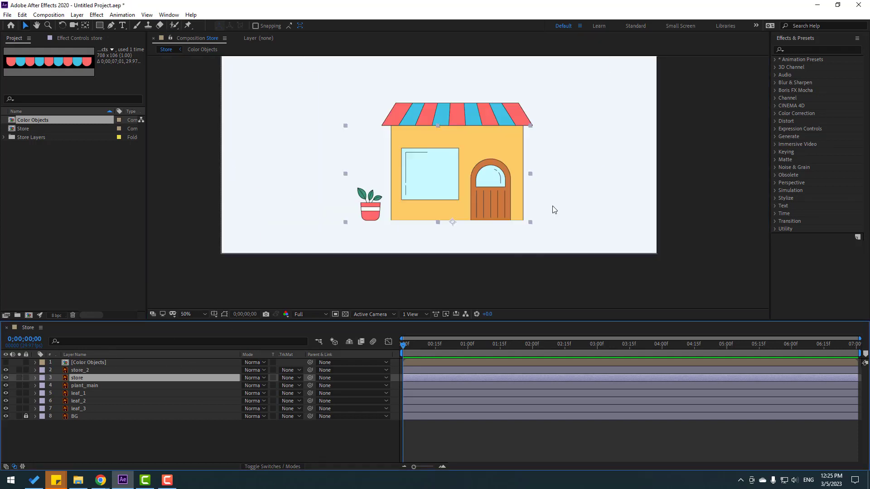
scroll(417, 266, up, 4)
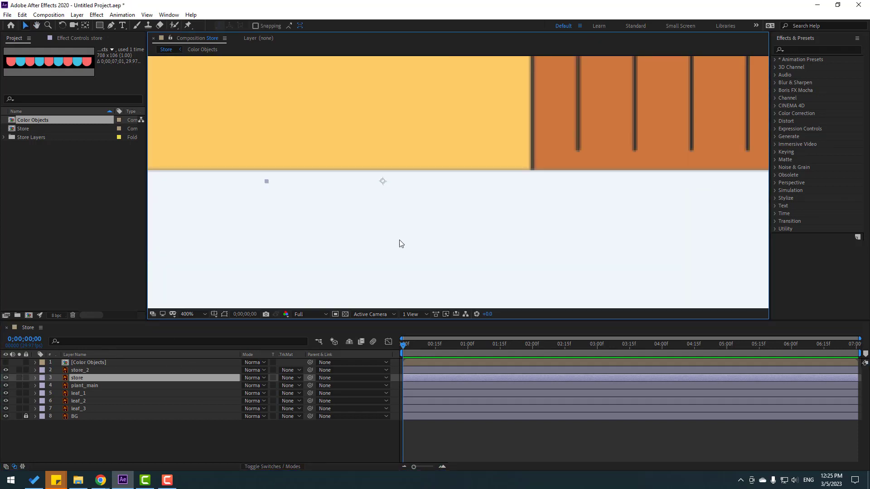
click(85, 25)
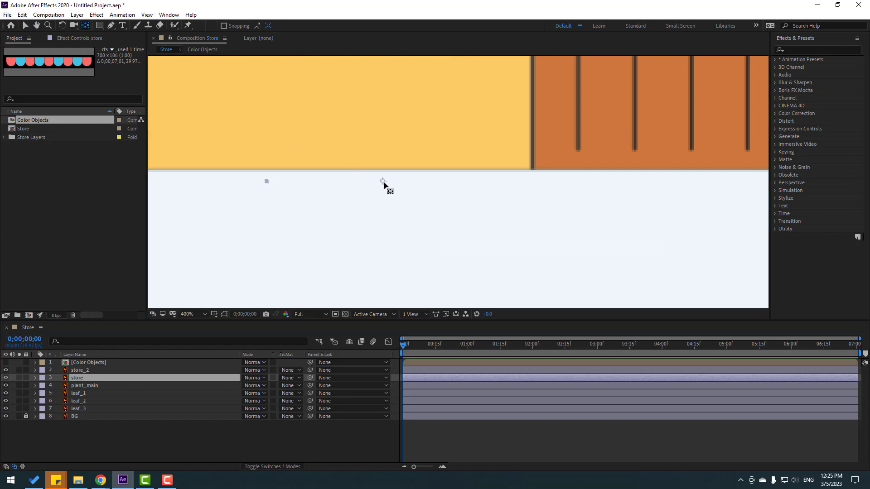
key(Return)
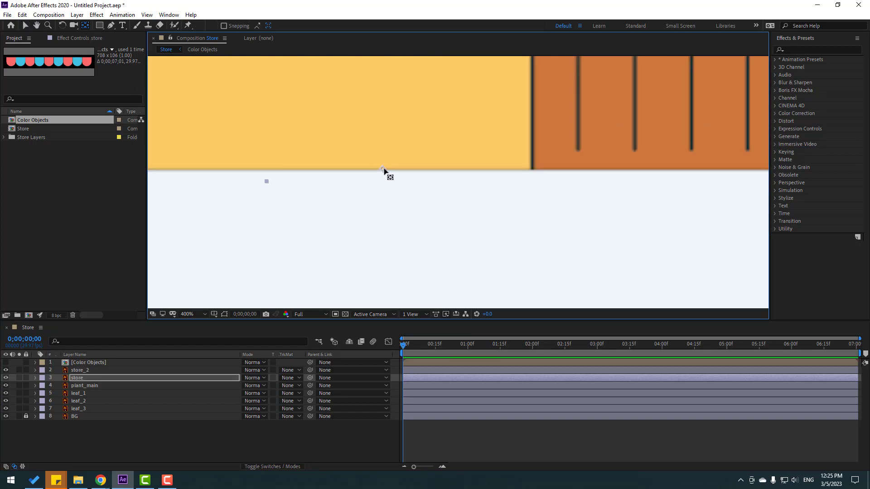
click(28, 27)
scroll(526, 137, down, 6)
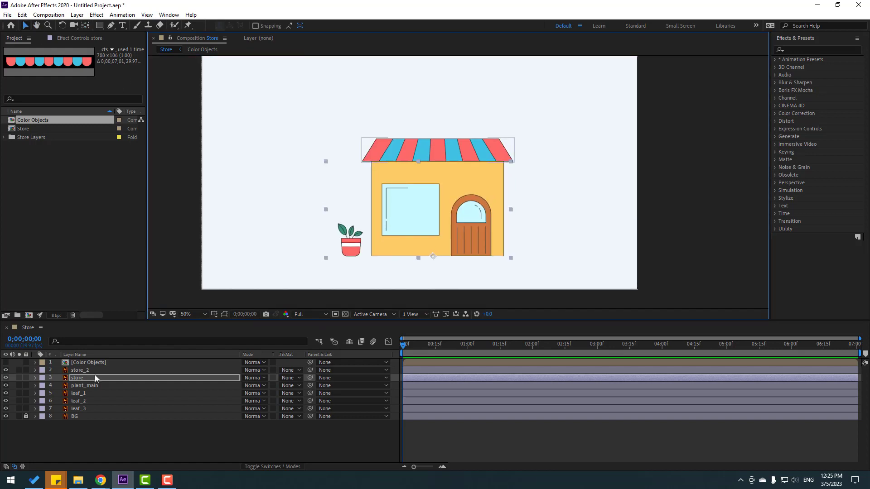
click(79, 377)
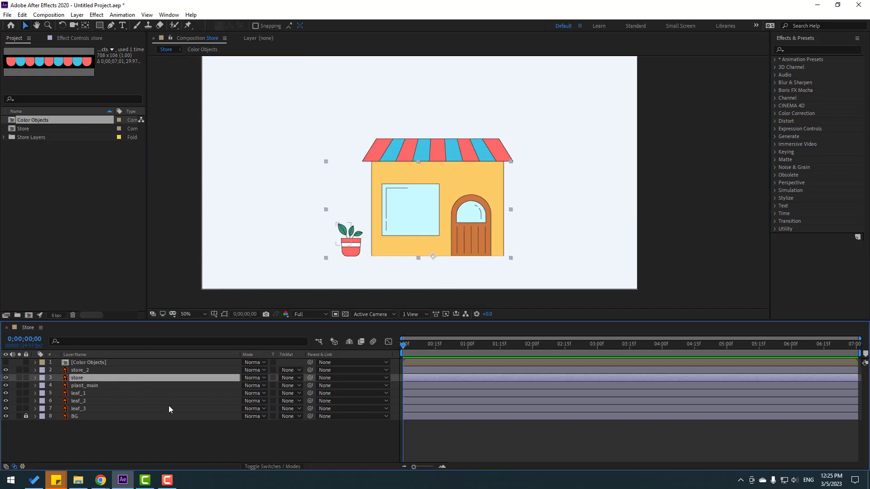
Keyframe store Position at Y 933.8 on 0f and 20f, raised to Y 443.8 at 10f
key(p)
click(57, 385)
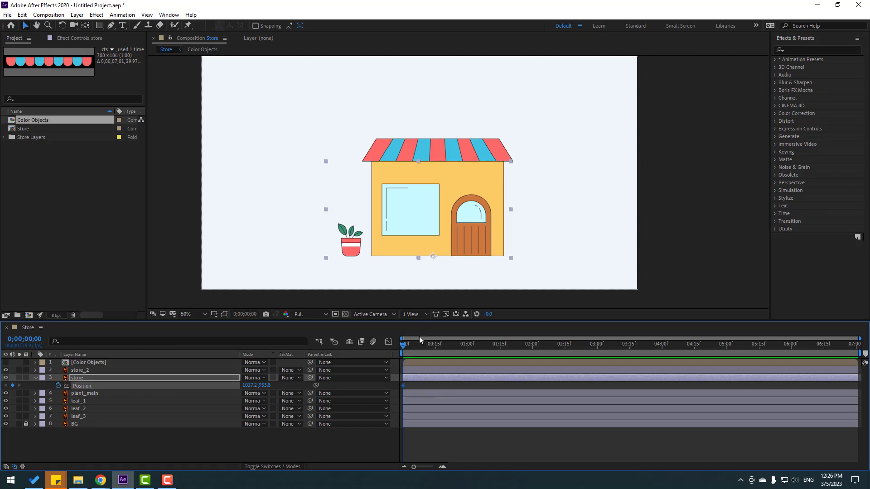
click(26, 338)
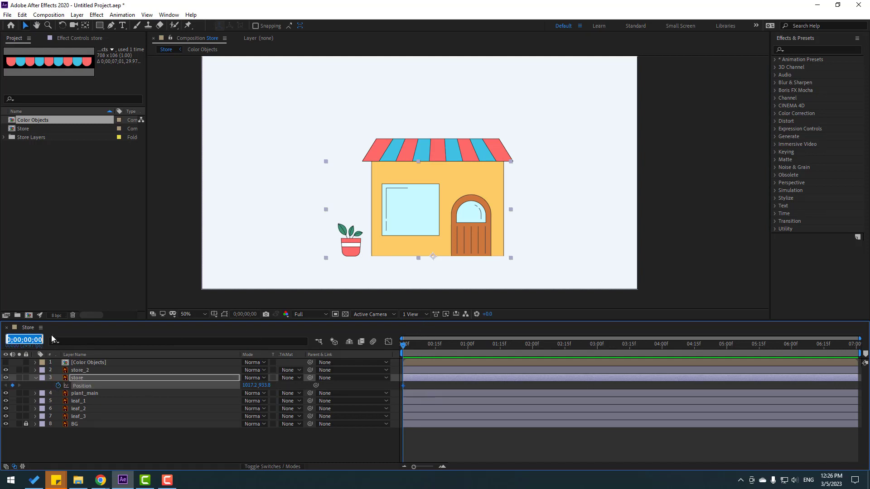
text(10)
key(Return)
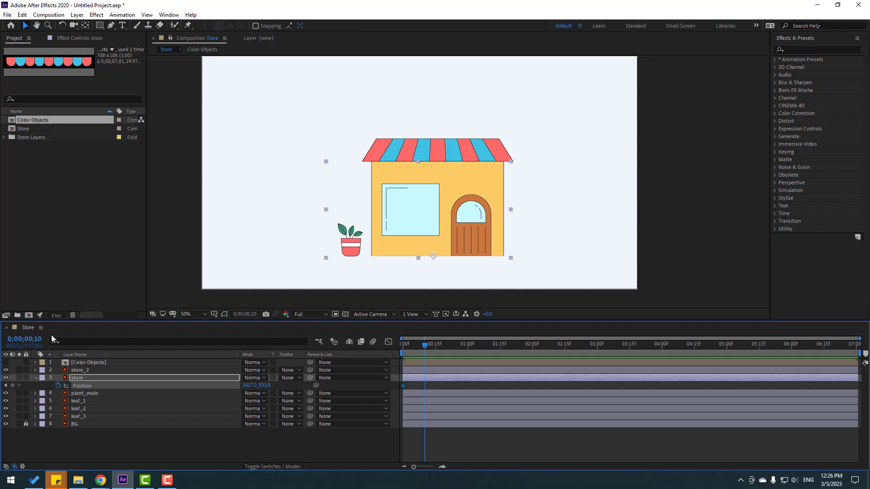
drag(263, 385, 236, 384)
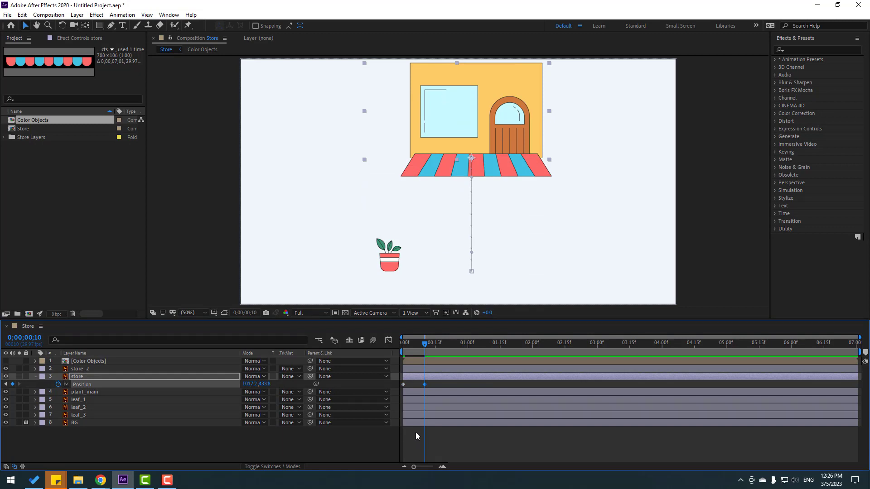
key(shift+Page_Down)
click(408, 384)
click(403, 384)
key(ctrl+v)
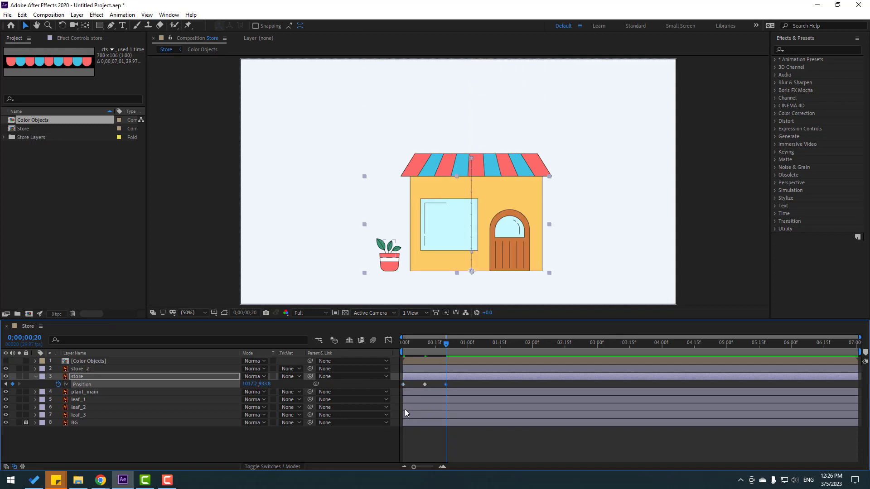
click(80, 368)
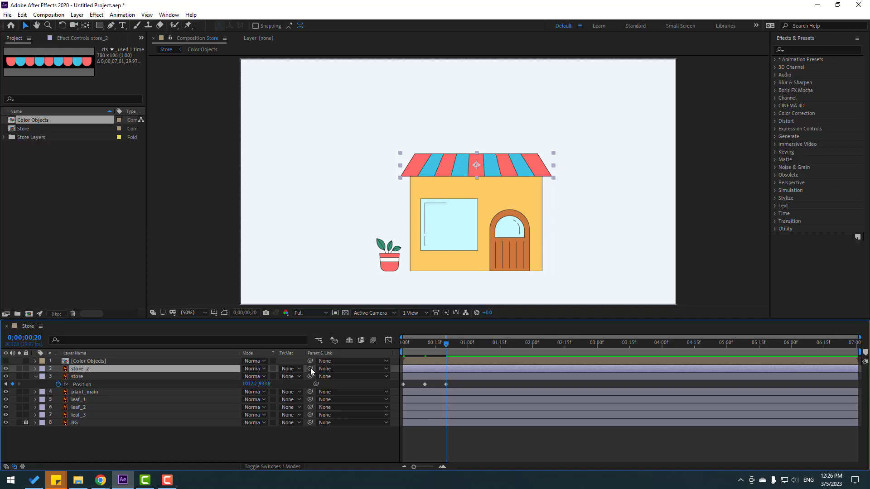
Parent the store_2 layer to the store layer
drag(311, 368, 105, 375)
mouse_move(441, 349)
mouse_down()
mouse_move(407, 348)
mouse_move(445, 346)
mouse_up()
click(463, 384)
Add a small upward bounce key at 23f and settle back to Y 933.8 at 26f
key(Page_Down)
key(Page_Down)
key(Page_Down)
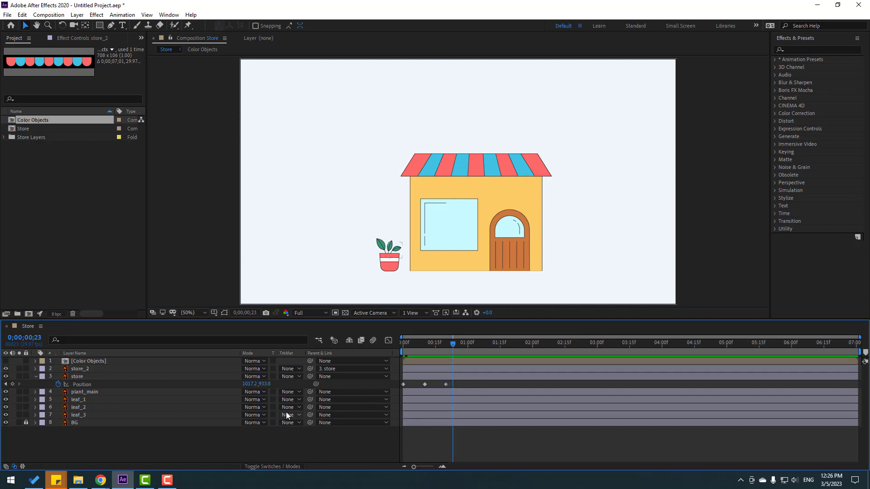
scroll(463, 188, up, 2)
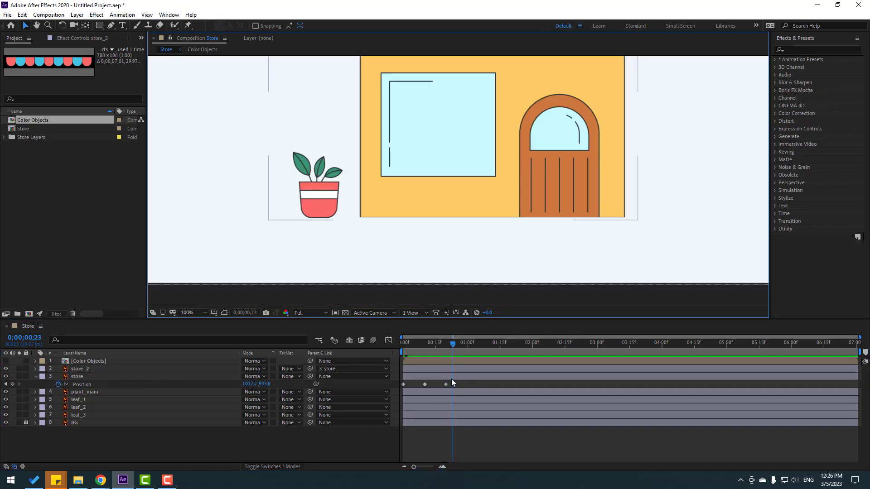
click(430, 376)
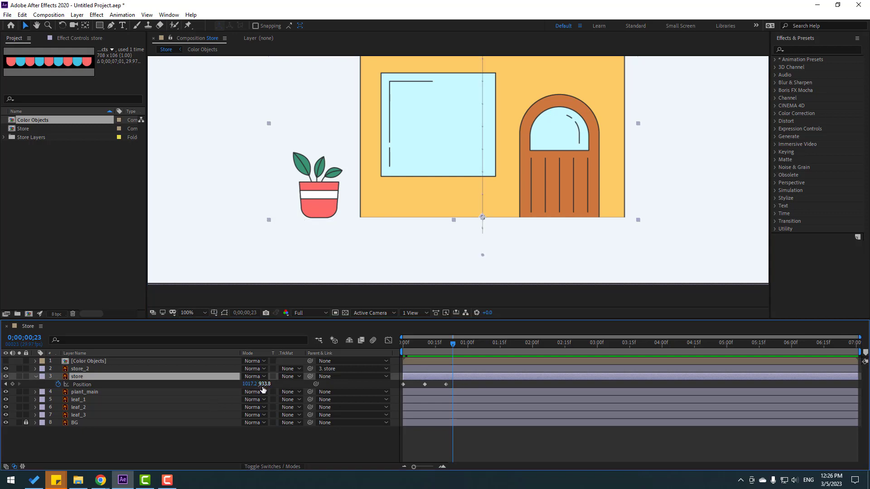
drag(263, 389, 259, 390)
key(Page_Down)
key(Page_Down)
key(Page_Down)
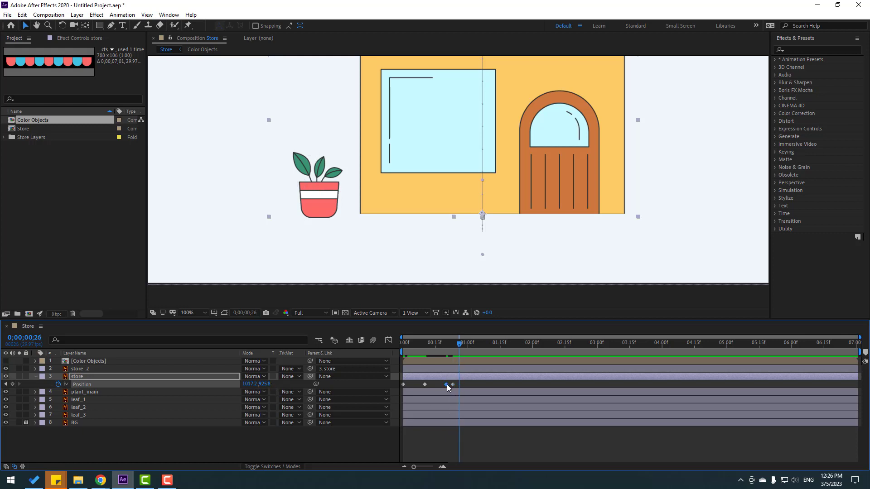
key(Down)
key(Down)
key(Down)
key(Down)
key(Down)
key(Down)
key(Down)
key(Down)
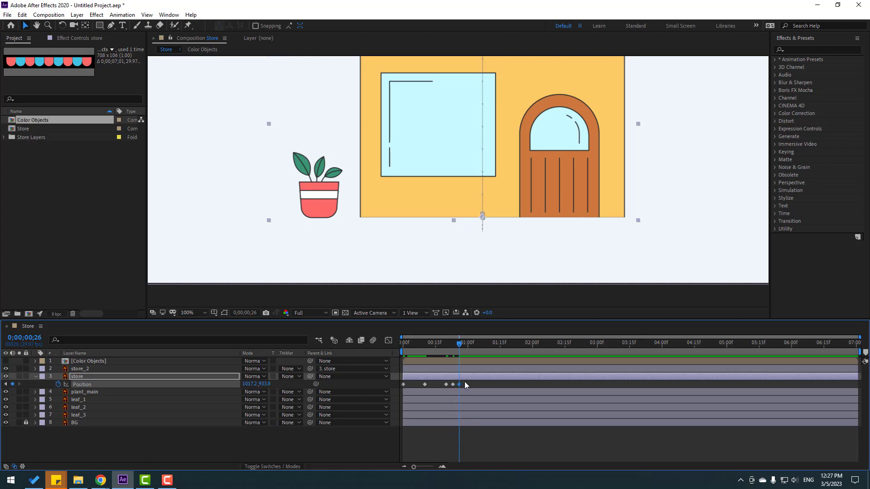
Apply Easy Ease to all store Position keyframes and preview the bounce at fit size
drag(466, 384, 403, 387)
right_click(404, 385)
mouse_move(475, 377)
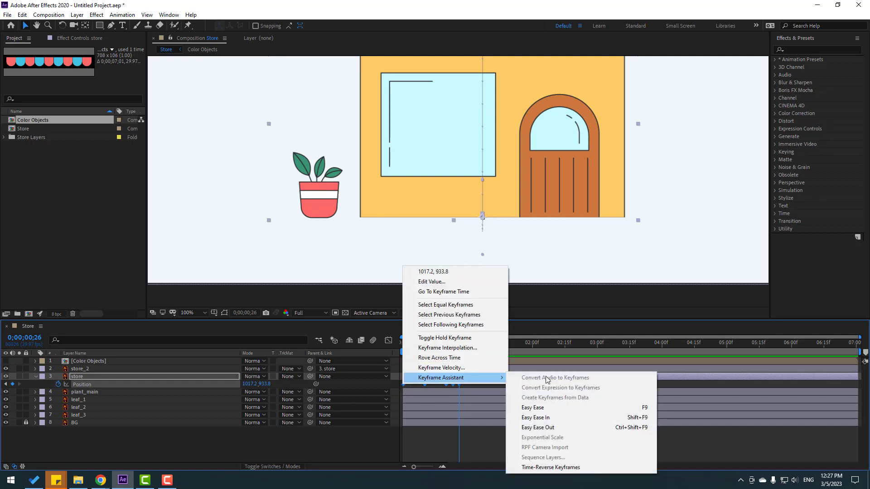
click(533, 407)
click(200, 313)
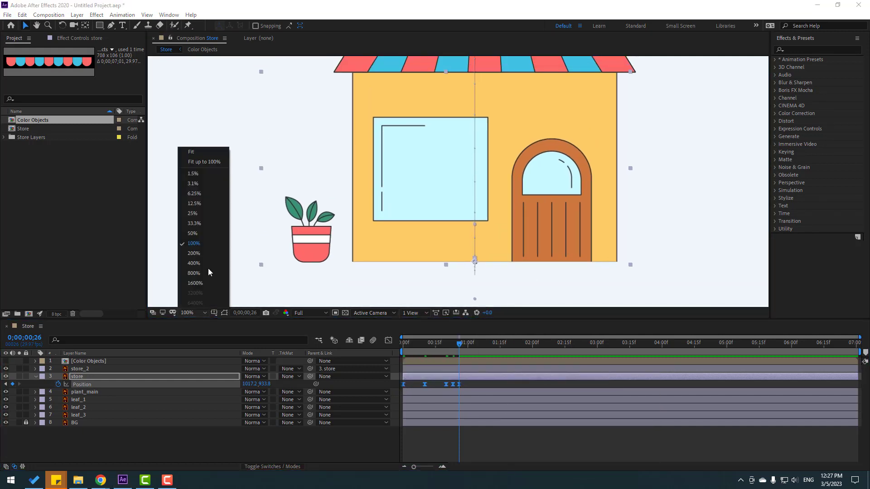
click(204, 162)
key(space)
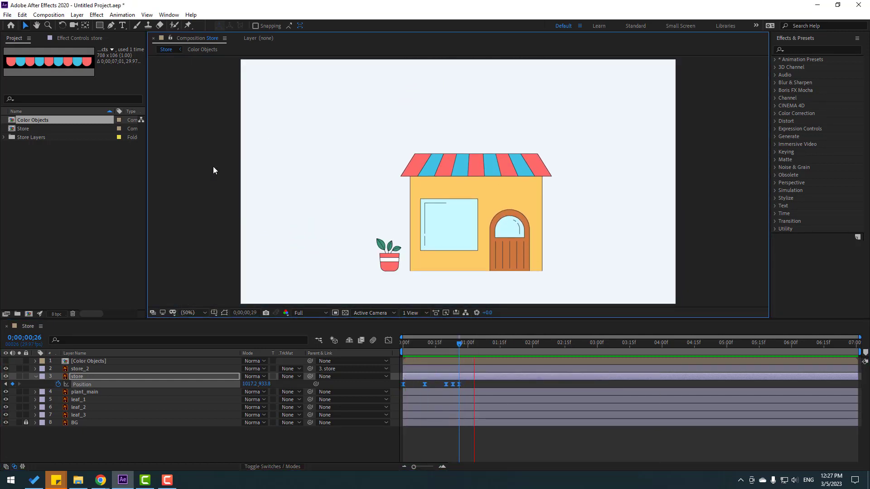
key(space)
Lower the store's frame-10 Position key to Y 486.8 and preview
click(424, 345)
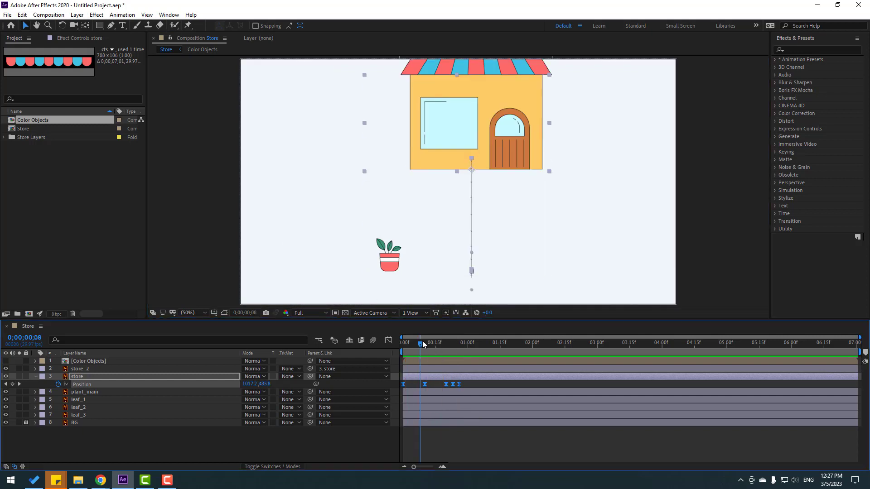
mouse_move(425, 341)
mouse_down()
mouse_move(444, 343)
mouse_move(425, 344)
mouse_up()
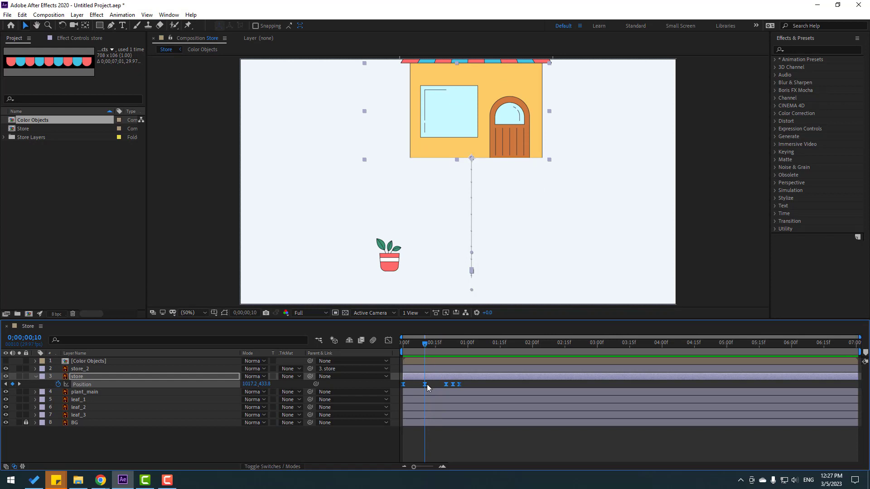
drag(265, 384, 322, 384)
key(space)
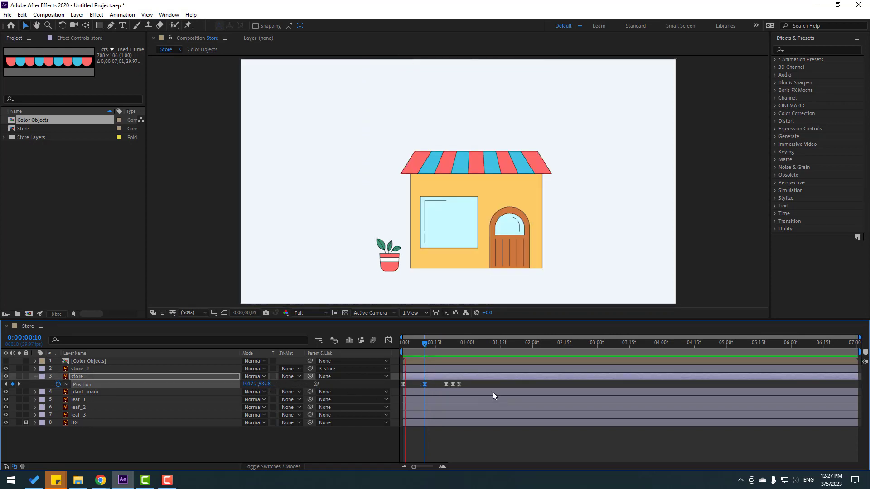
key(space)
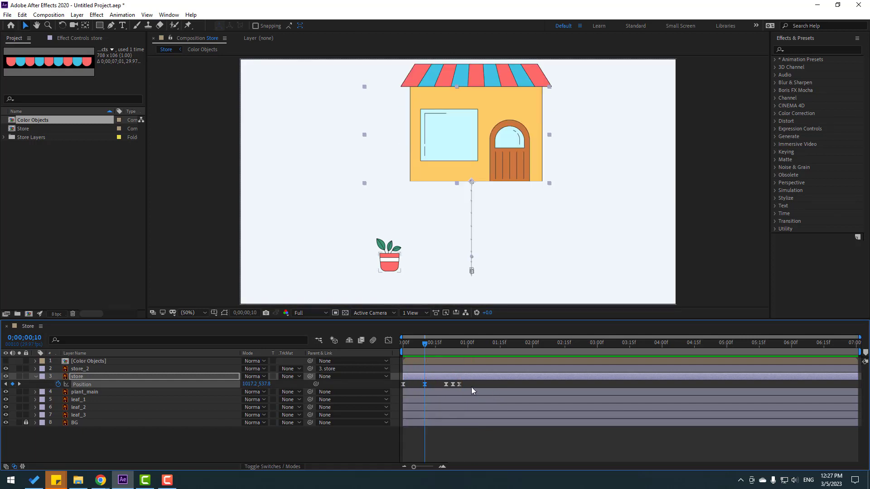
Push the frame-0 key to Y 1016.8, raise the 10f key to Y 550.8, and preview
drag(407, 346, 403, 346)
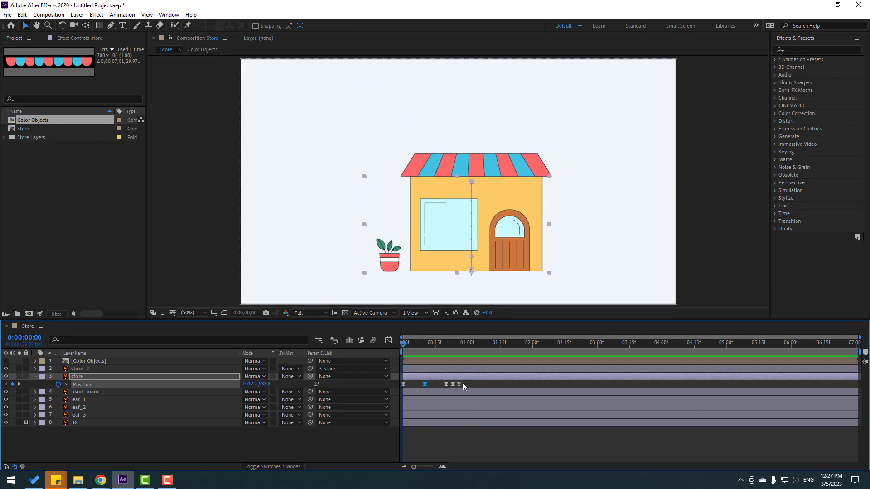
drag(265, 388, 422, 389)
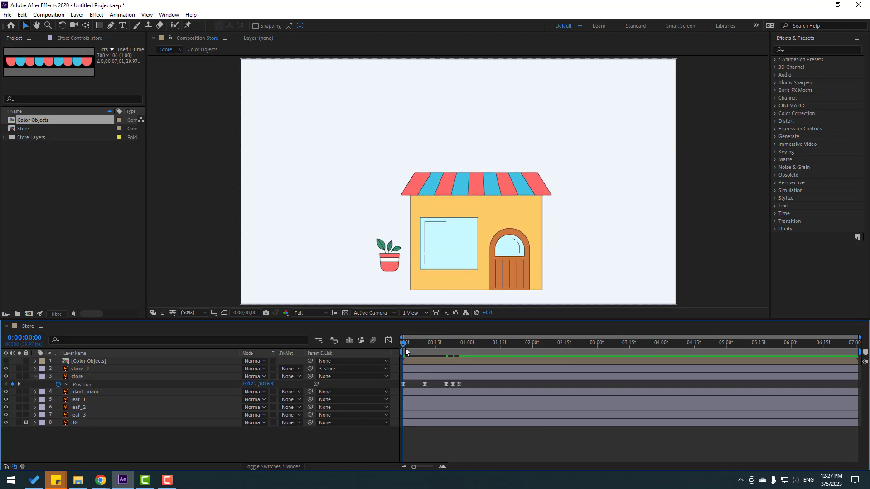
drag(408, 346, 424, 346)
click(426, 384)
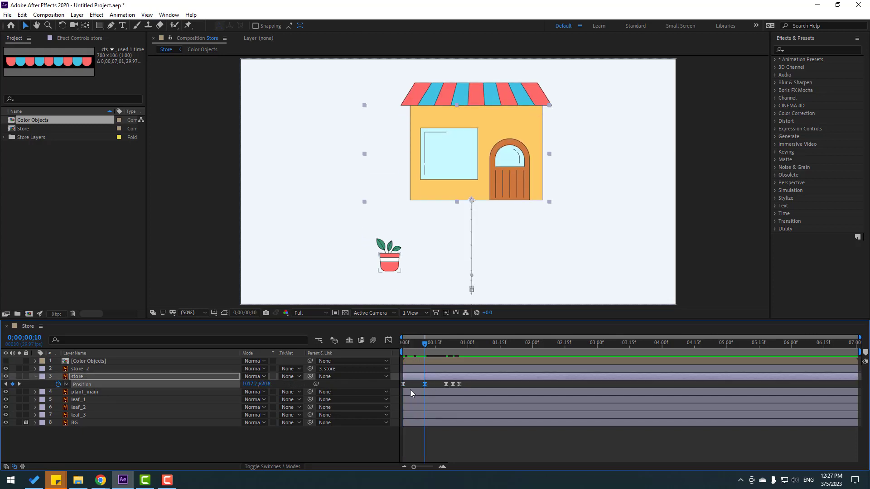
drag(268, 384, 263, 388)
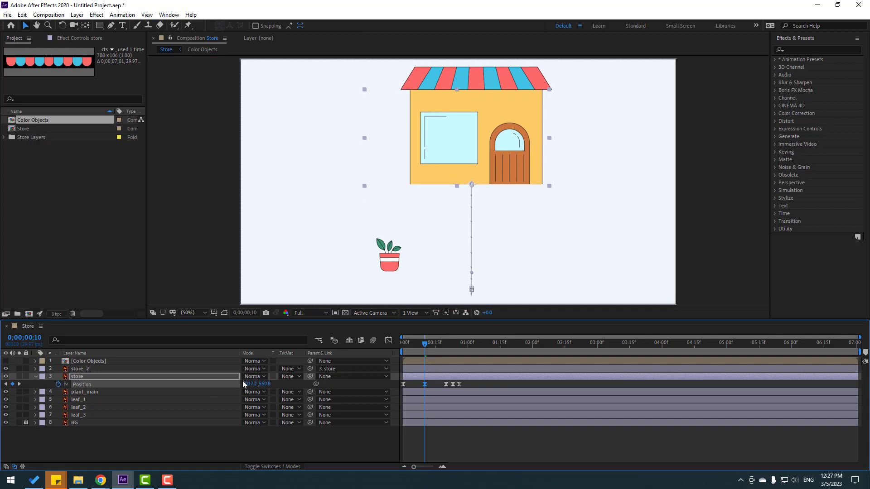
key(space)
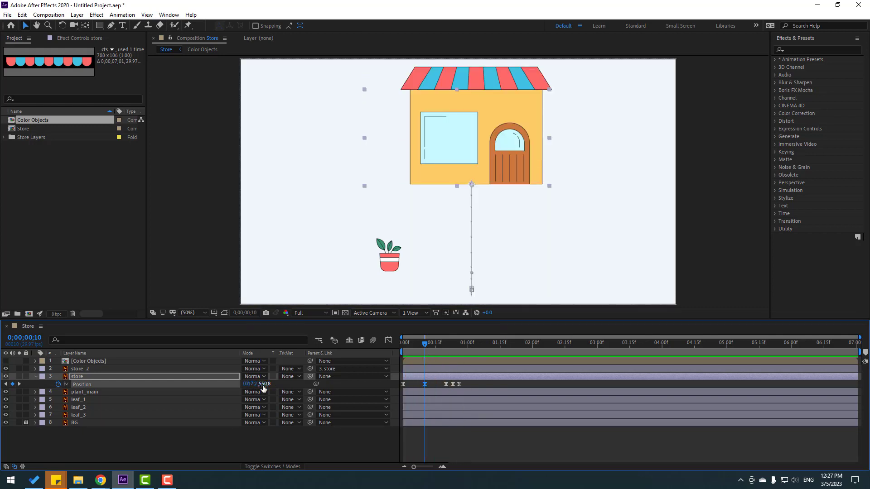
key(space)
drag(469, 384, 439, 389)
Set the selected store Position keyframes to Linear spatial interpolation and preview the bounce
right_click(445, 386)
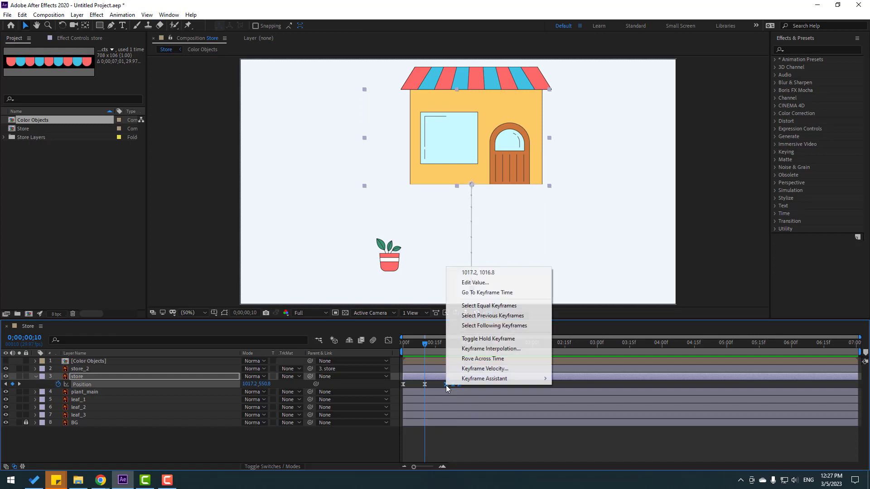
click(499, 352)
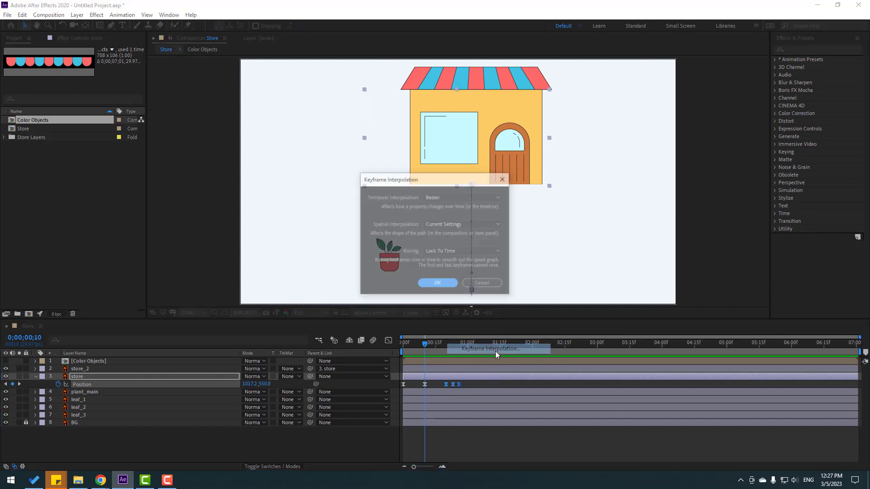
click(440, 223)
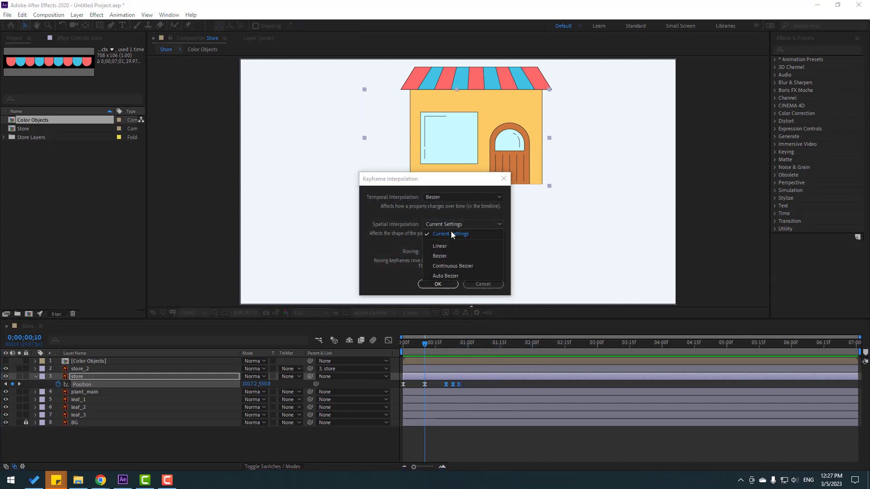
click(439, 246)
click(437, 283)
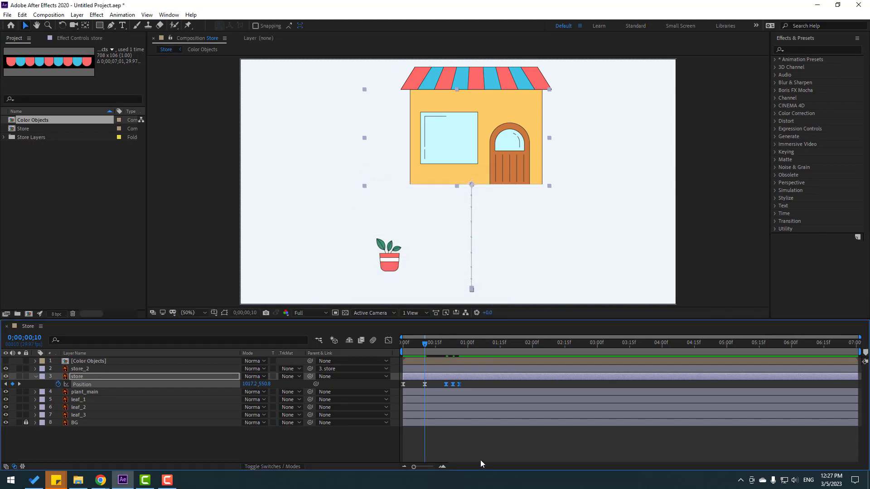
key(space)
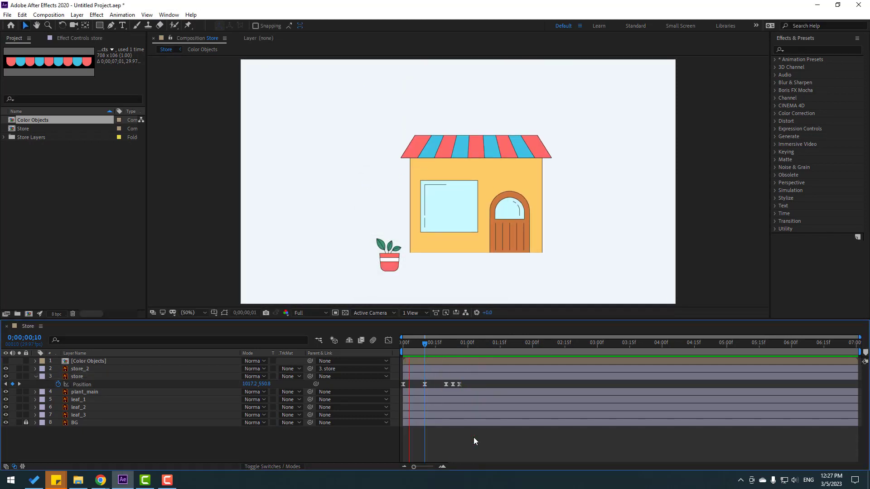
key(space)
Select all store Position keyframes and stretch their speed-curve influence to sharpen the peaks
drag(466, 390, 399, 380)
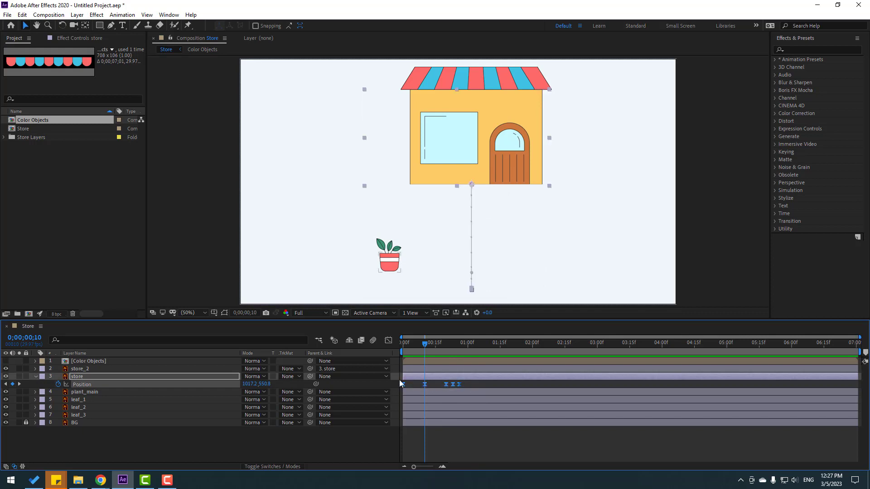
click(388, 340)
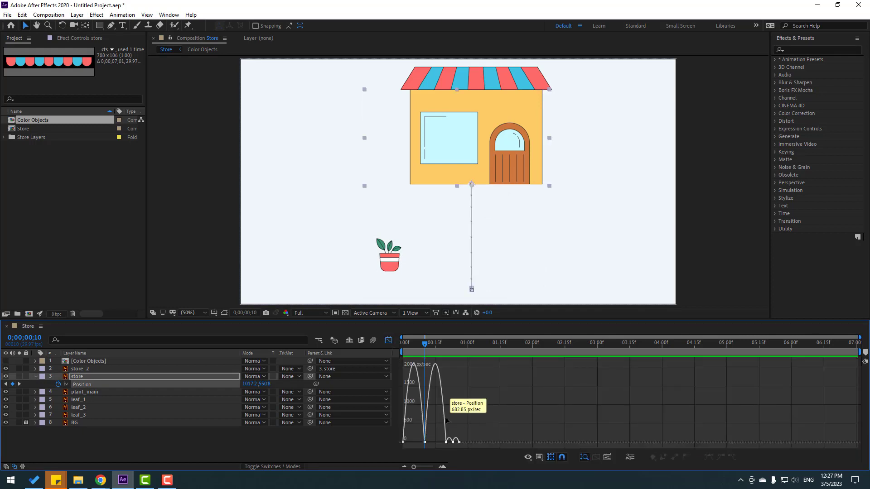
scroll(403, 414, left, 1)
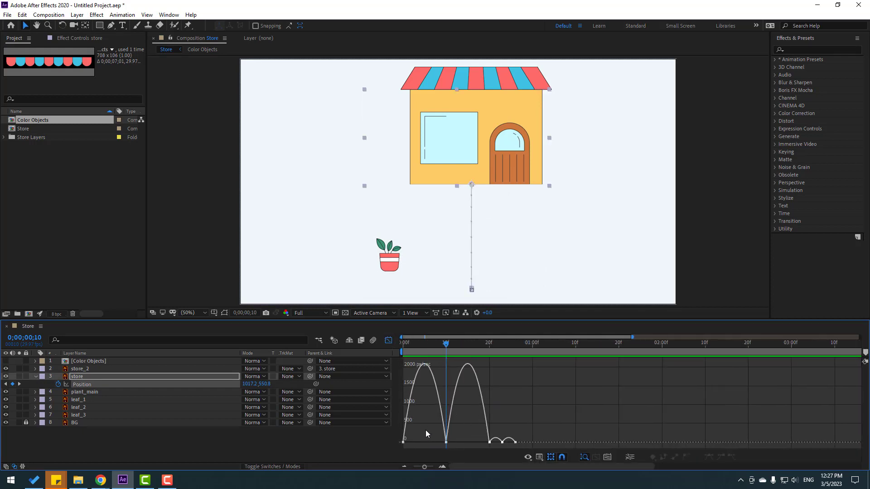
double_click(446, 442)
drag(439, 444, 461, 439)
key(space)
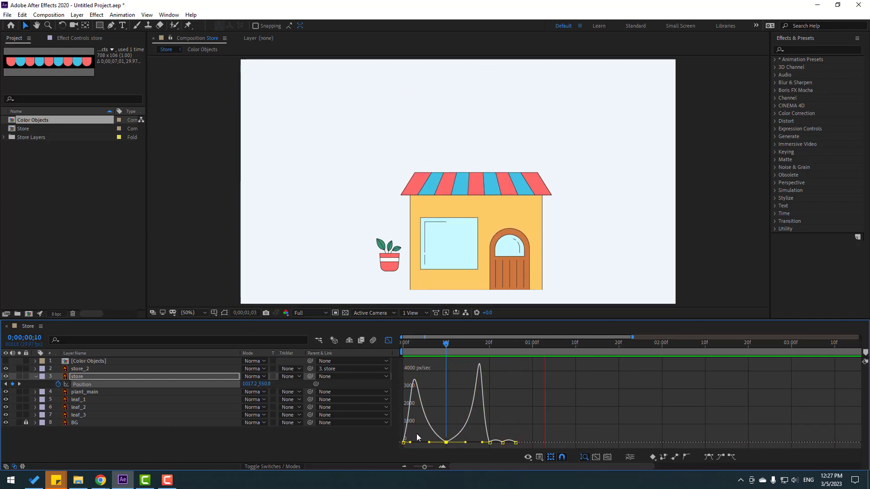
key(space)
Push the Position influence further for peaks near 4000 px/sec, then return to layer bars
drag(429, 444, 425, 444)
key(space)
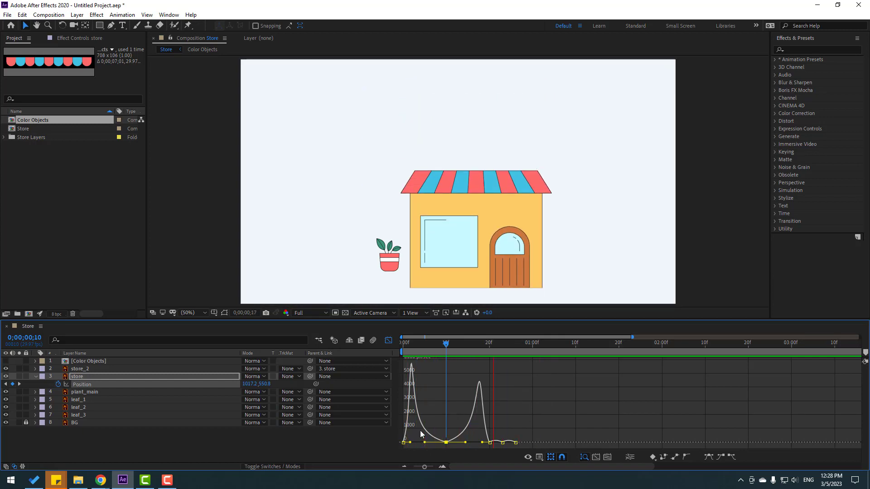
key(space)
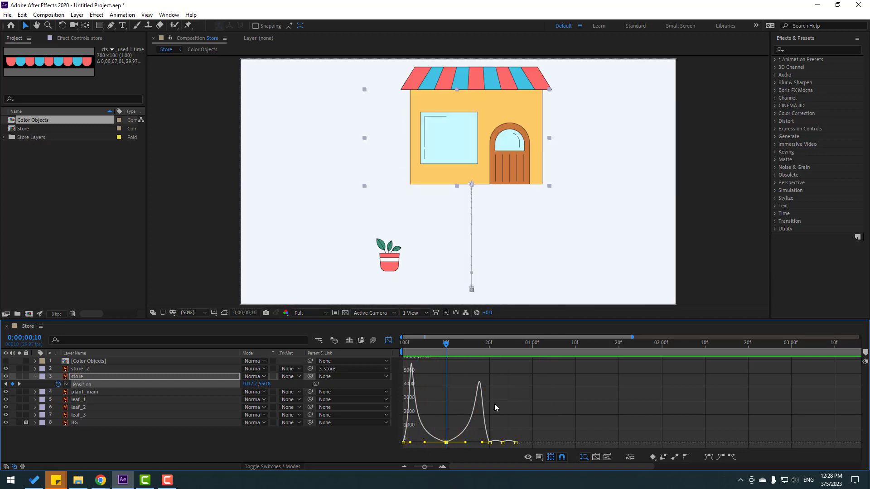
click(390, 341)
Keyframe the store's Scale at 100% on frame 3 and 0% on frame 0
click(83, 377)
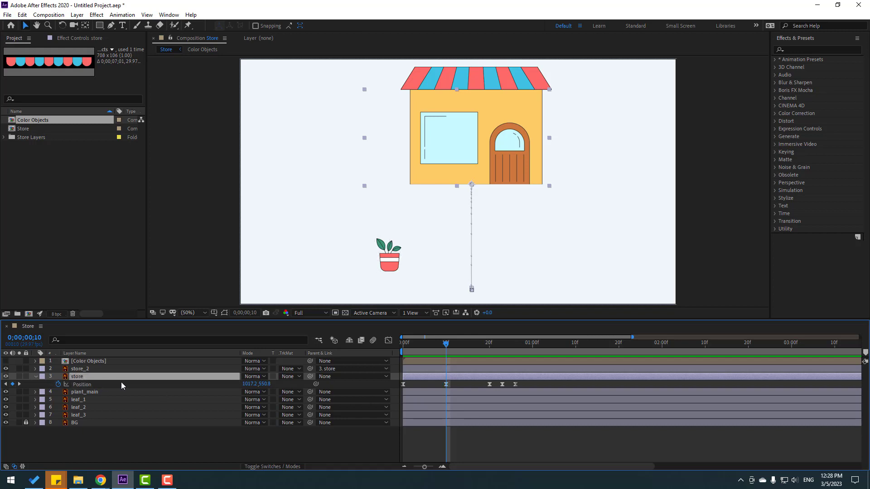
key(shift+s)
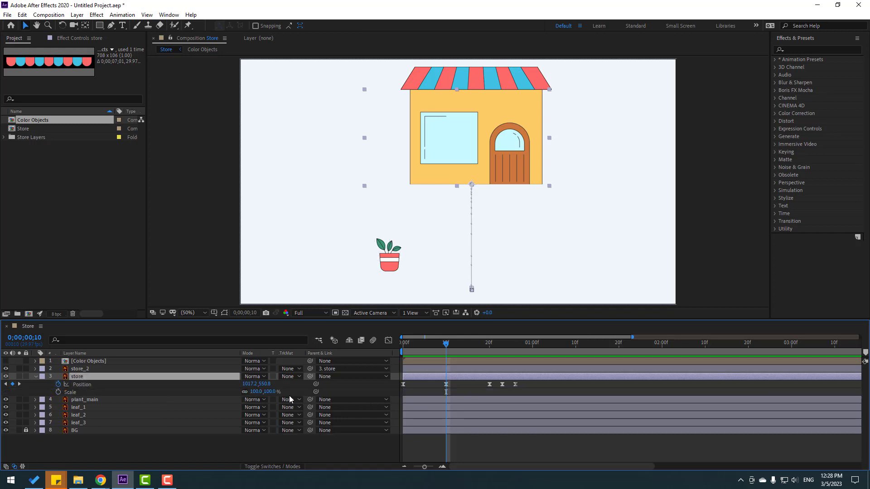
drag(428, 347, 416, 347)
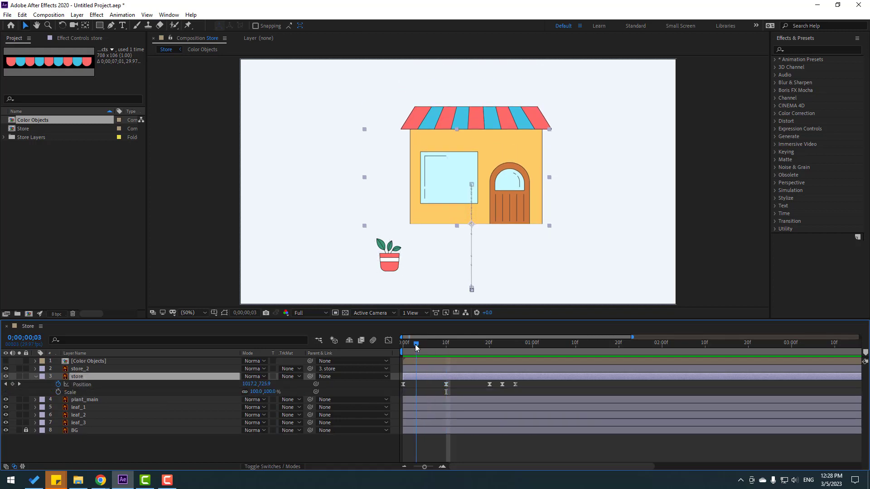
click(58, 392)
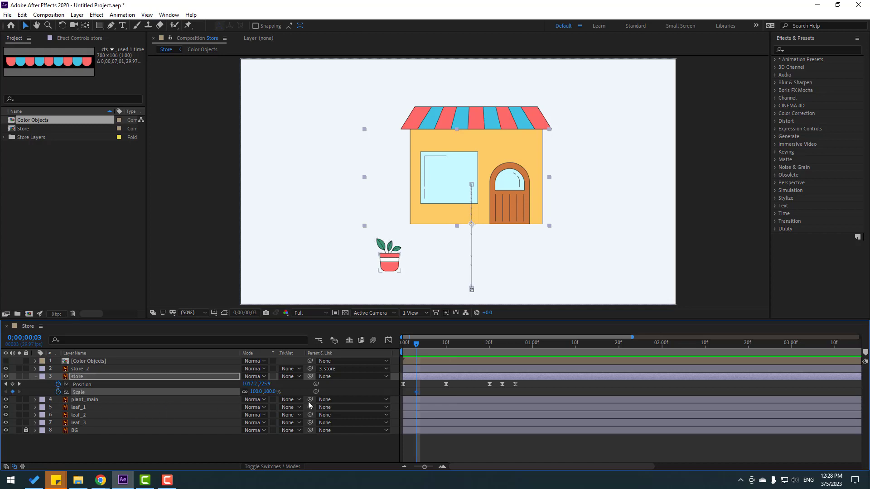
drag(415, 347, 403, 347)
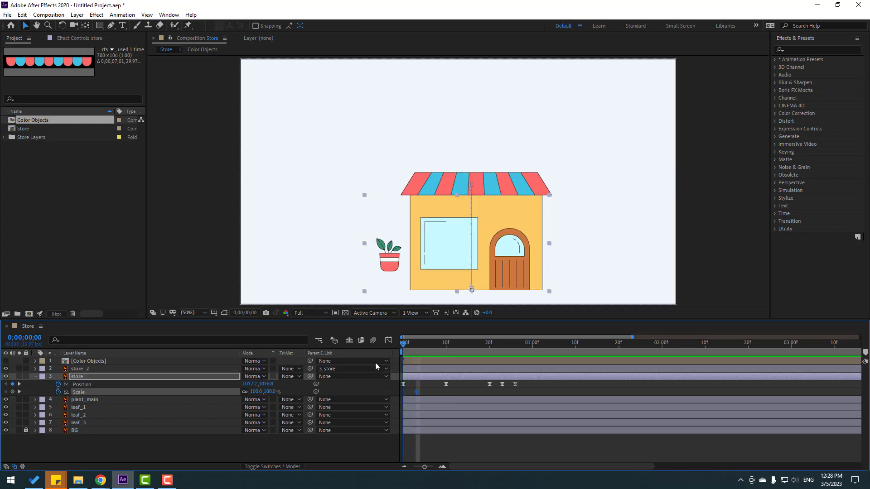
click(256, 392)
text(0)
key(Return)
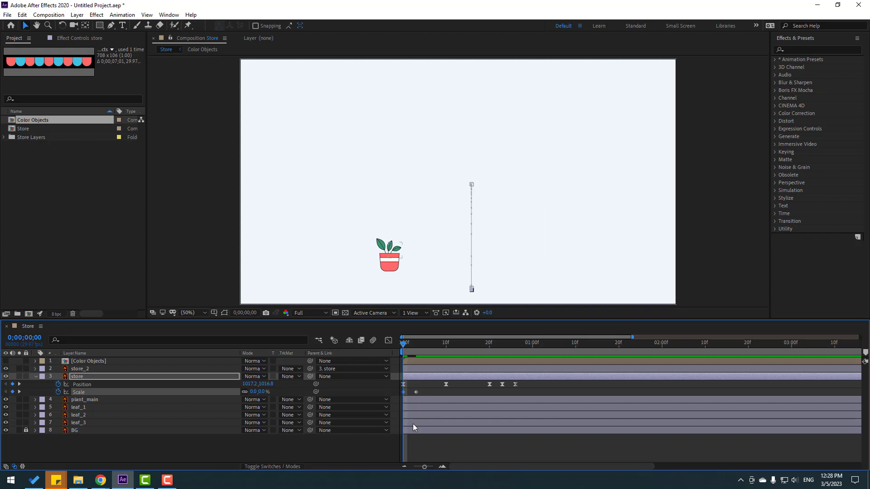
key(space)
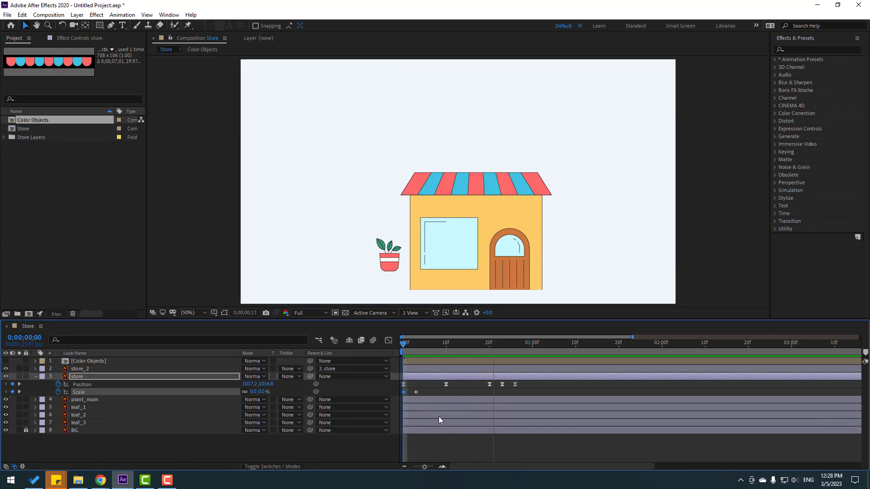
Easy Ease both Scale keyframes and reshape the end keyframe's influence in the speed graph
drag(424, 390, 389, 403)
right_click(417, 393)
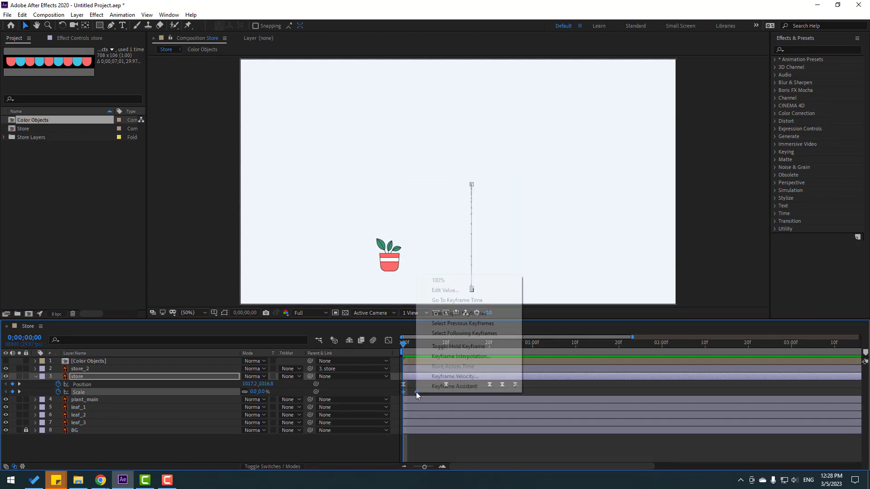
mouse_move(480, 386)
click(556, 415)
click(388, 341)
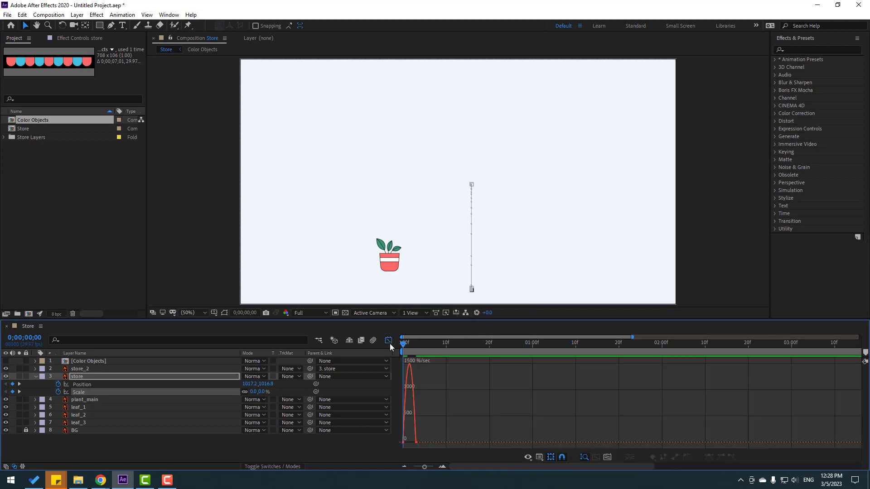
key(equal)
key(equal)
drag(435, 423, 431, 446)
key(space)
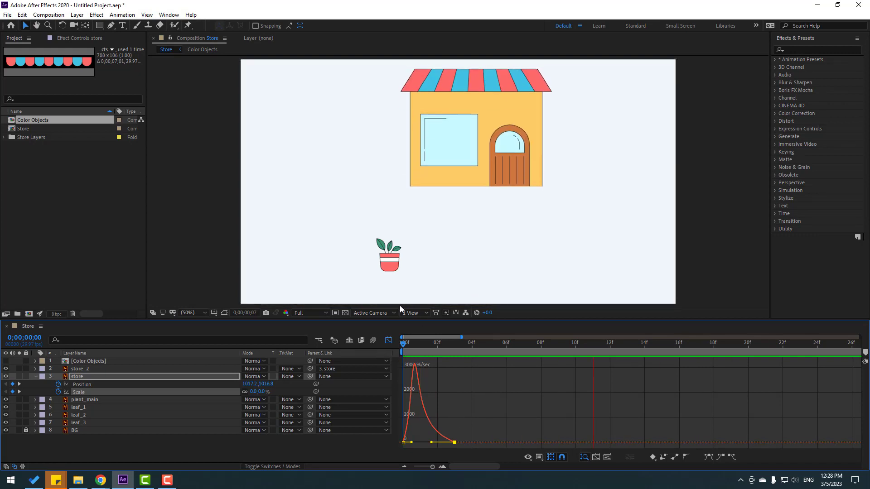
key(space)
click(389, 341)
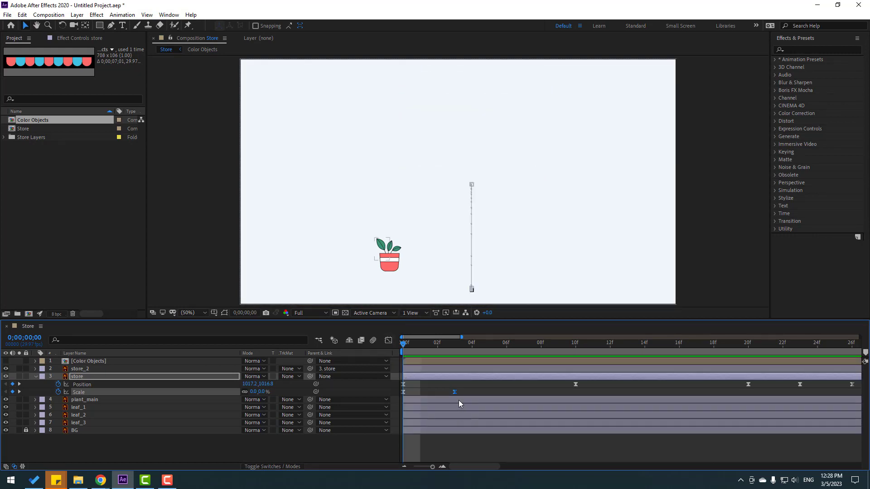
key(minus)
key(minus)
key(minus)
key(minus)
key(minus)
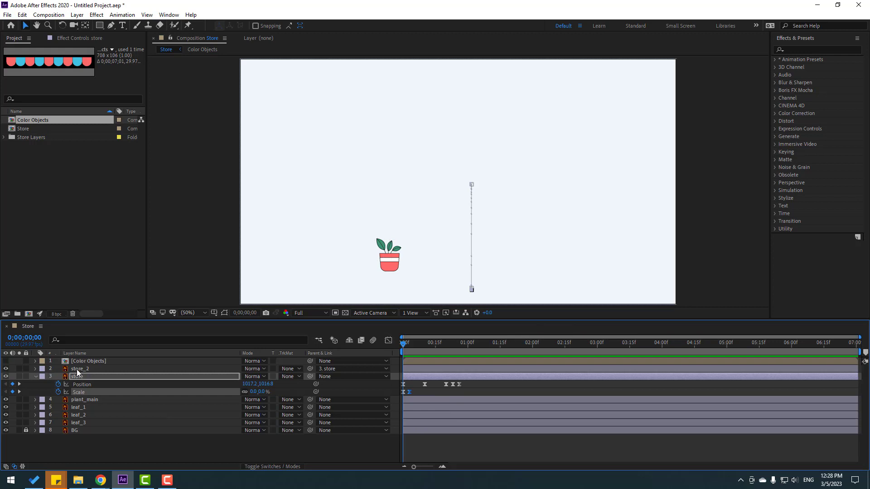
Keyframe the store's Rotation from the first frame, with -3° at frame 10 and 2° at frame 20
click(82, 378)
key(shift+r)
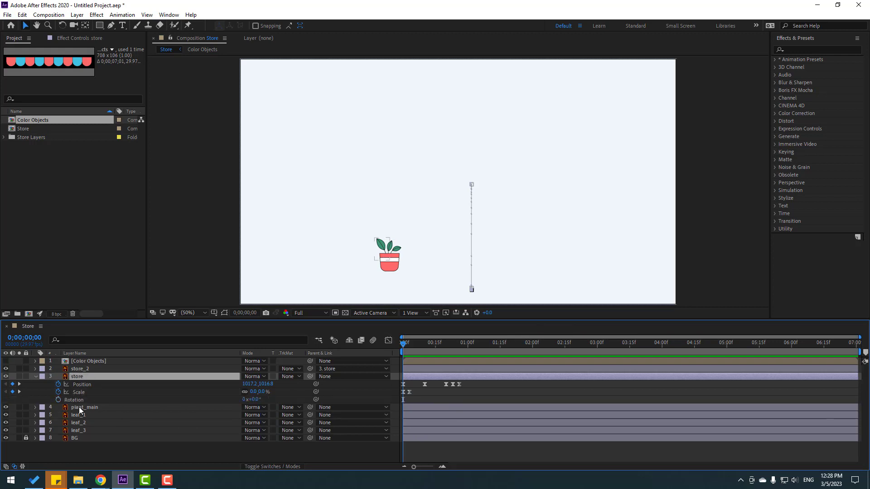
click(58, 399)
drag(401, 348, 424, 351)
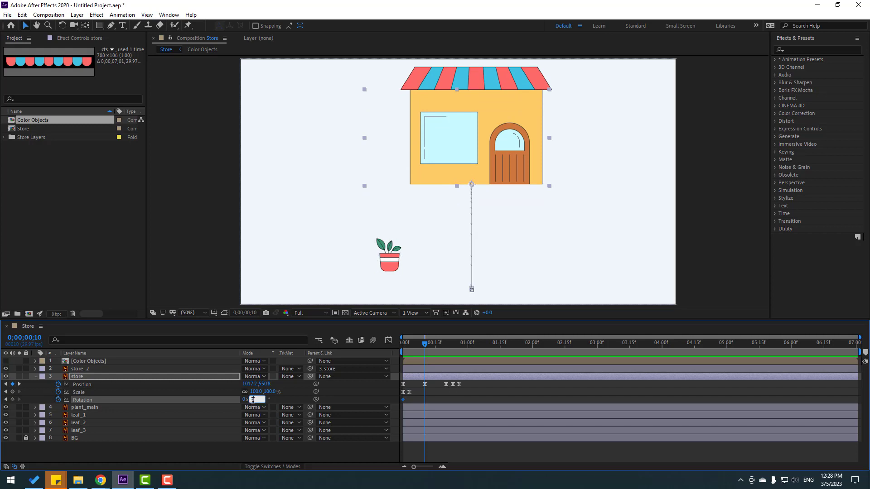
text(-3)
key(Return)
drag(429, 343, 446, 343)
click(253, 399)
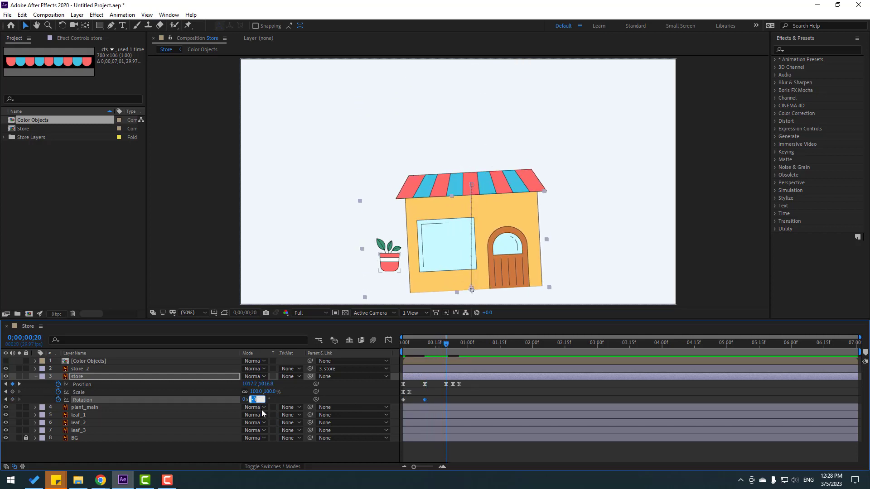
text(2)
key(Return)
Add Rotation keyframes of -1° at frame 23 and 0° at frame 26
drag(447, 347, 453, 347)
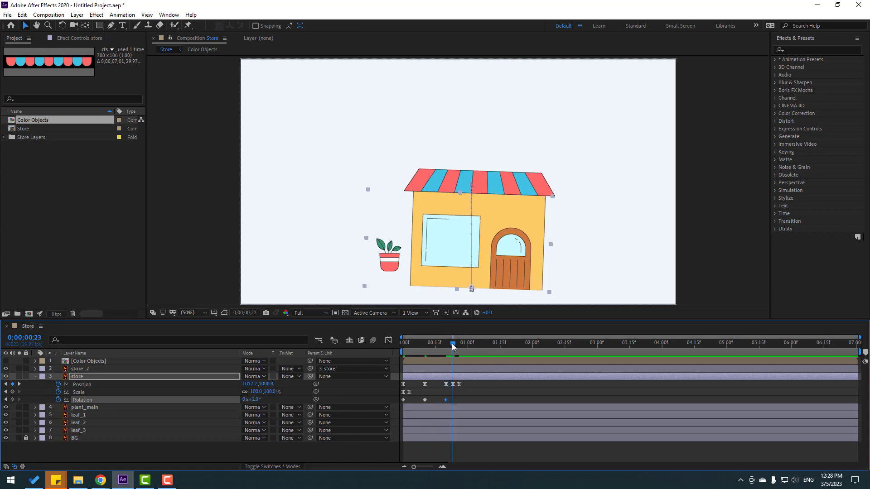
text(-1)
key(Return)
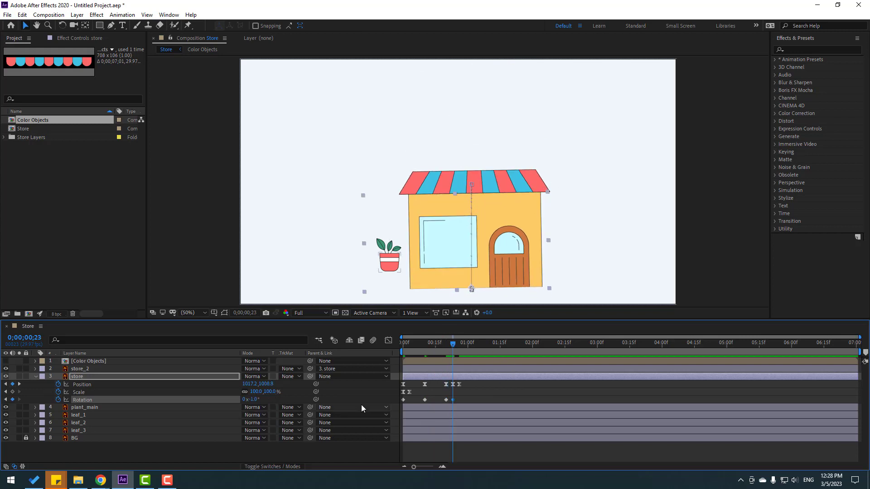
drag(453, 348, 459, 348)
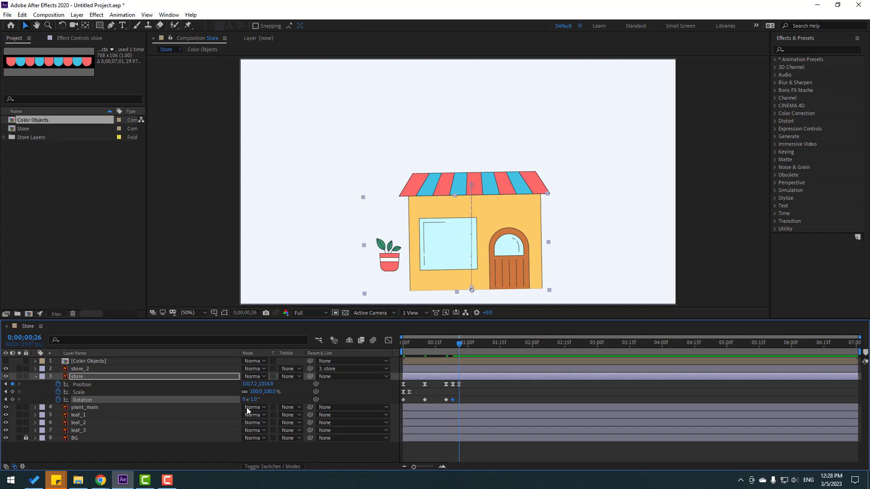
key(Return)
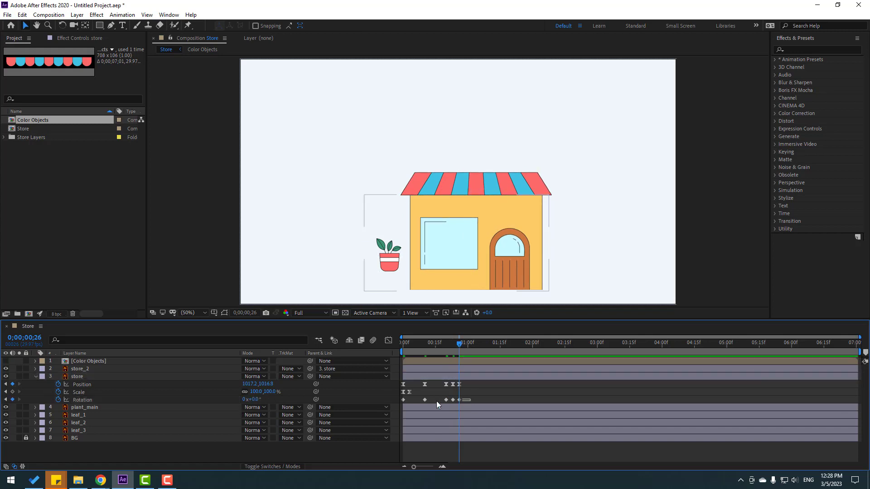
Apply Easy Ease to the Rotation keyframes and select all five of them
right_click(403, 403)
mouse_move(453, 391)
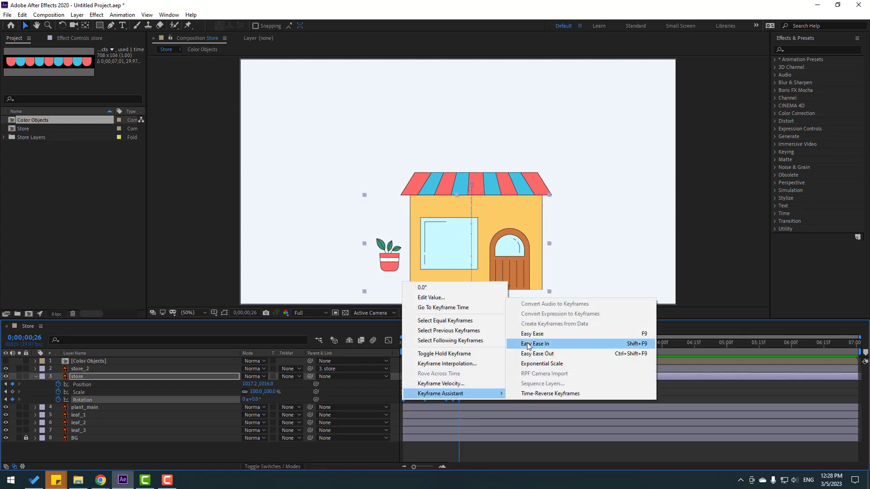
click(529, 337)
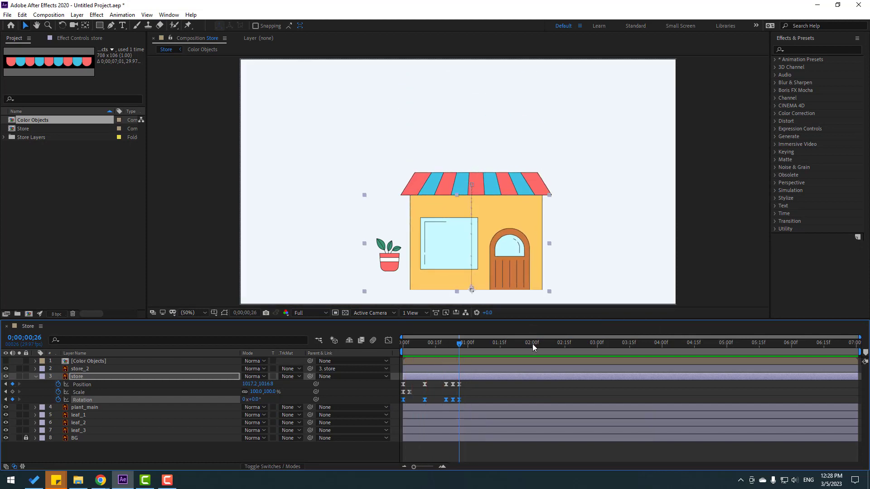
key(space)
click(388, 341)
click(389, 340)
click(469, 401)
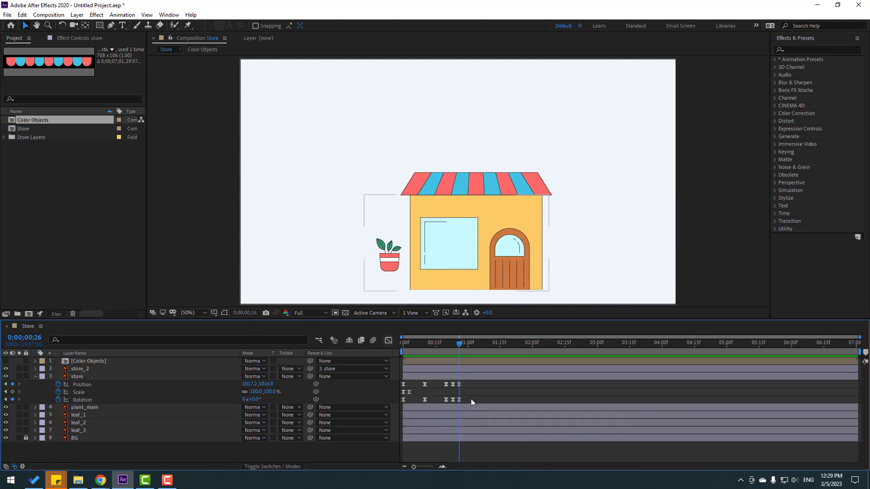
drag(472, 401, 398, 411)
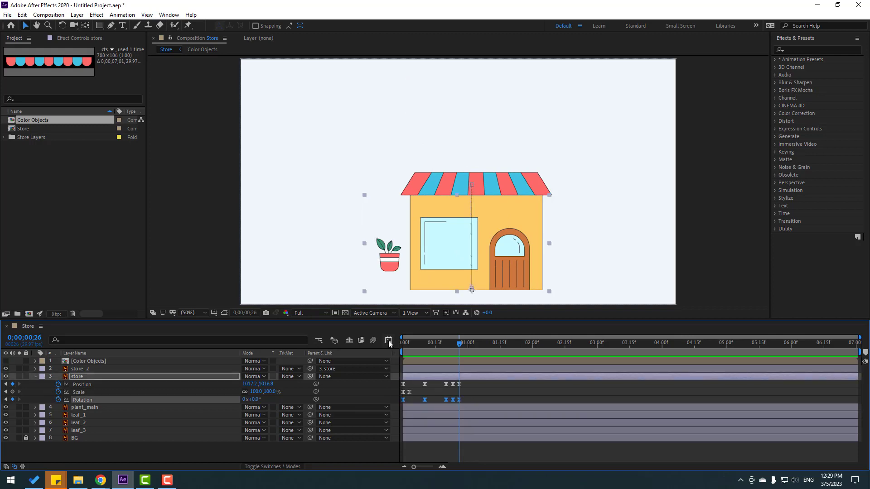
Stretch a Rotation keyframe's ease influence to about 63% in the speed graph, then preview the wobble
click(388, 341)
scroll(410, 425, up, 3)
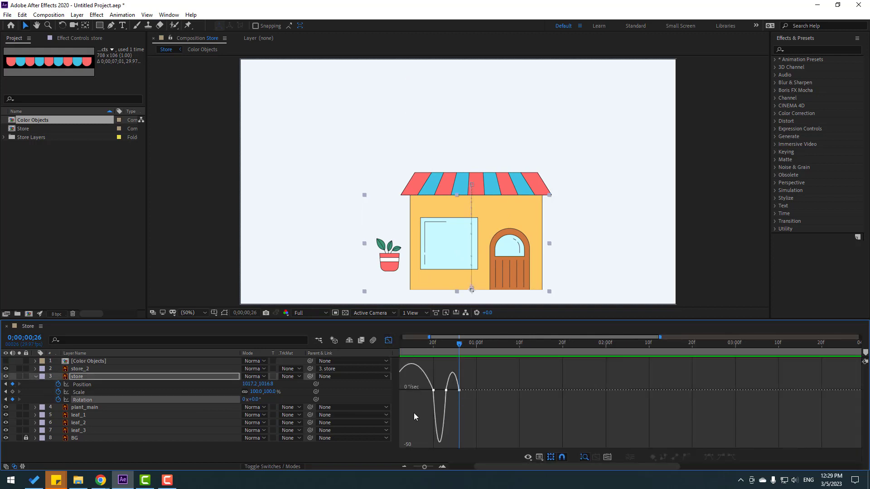
drag(455, 392, 464, 392)
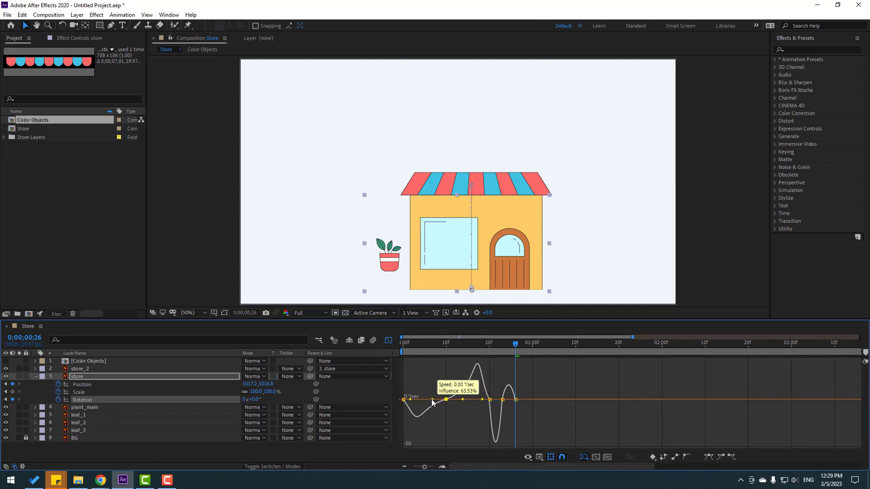
double_click(450, 399)
scroll(401, 344, down, 3)
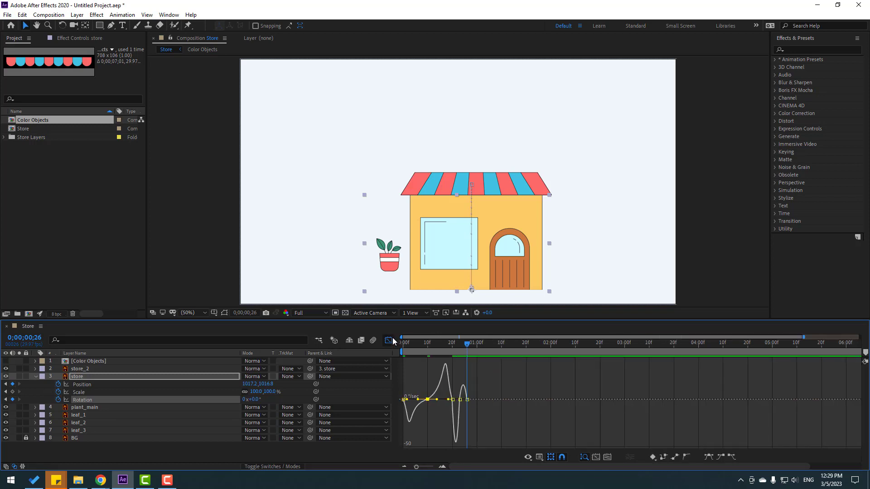
click(389, 340)
key(space)
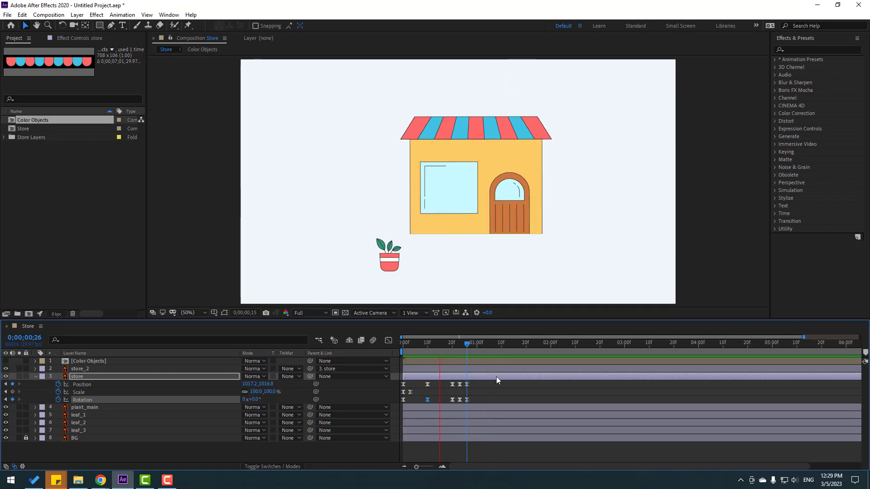
key(space)
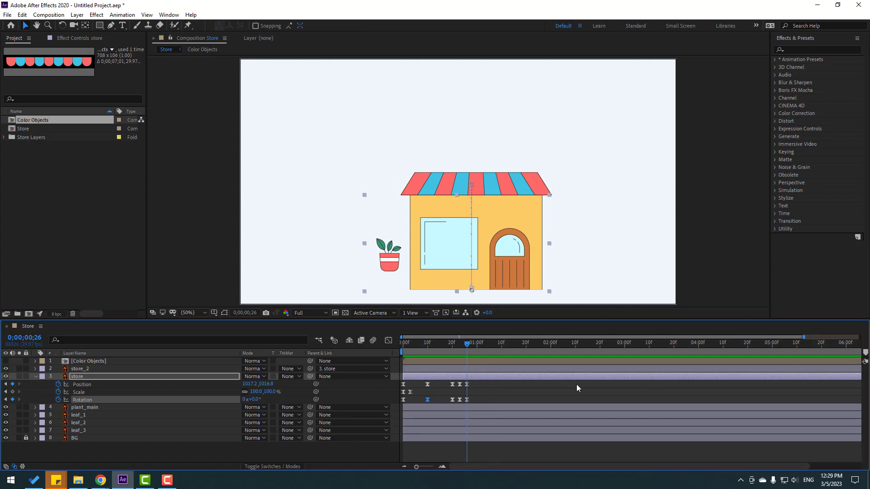
click(319, 457)
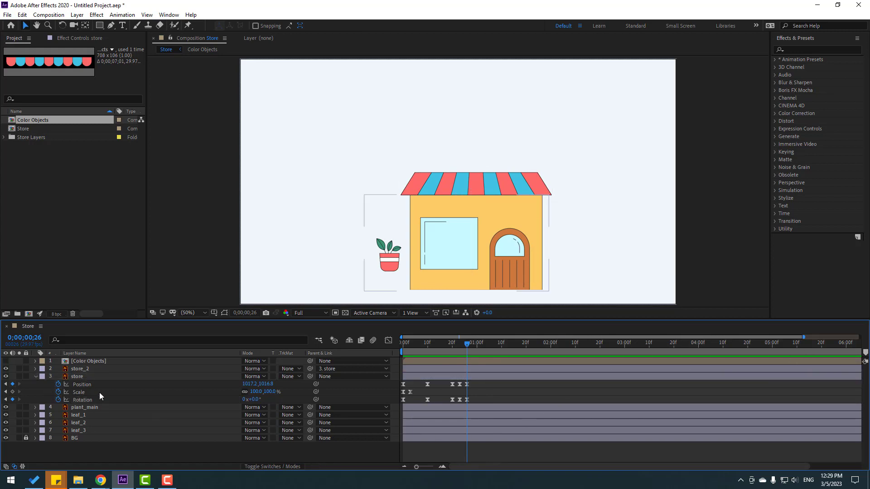
Collapse the store layer, pick the Pen tool, and show Title/Action Safe guides in the viewer
click(35, 376)
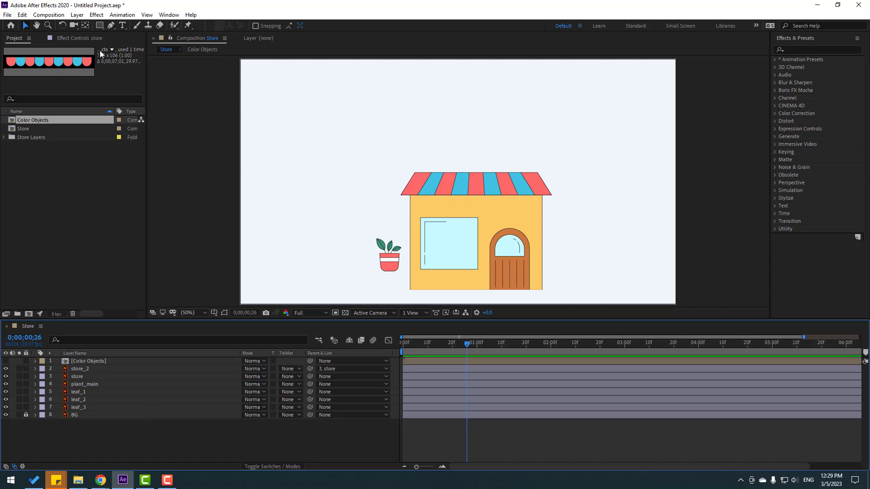
click(111, 26)
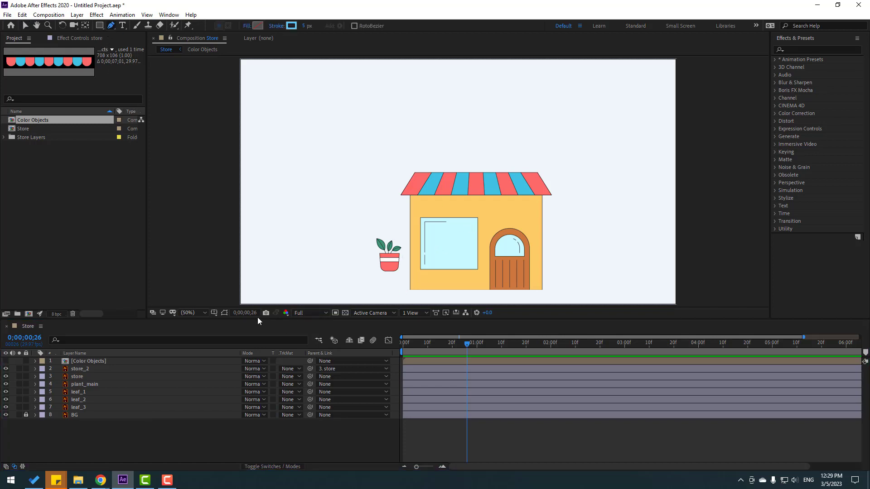
click(213, 313)
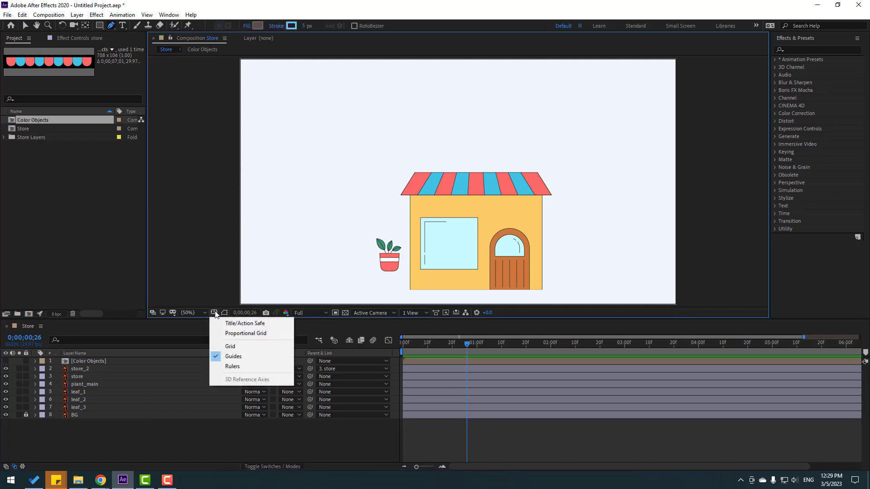
click(246, 323)
key(h)
drag(374, 300, 378, 262)
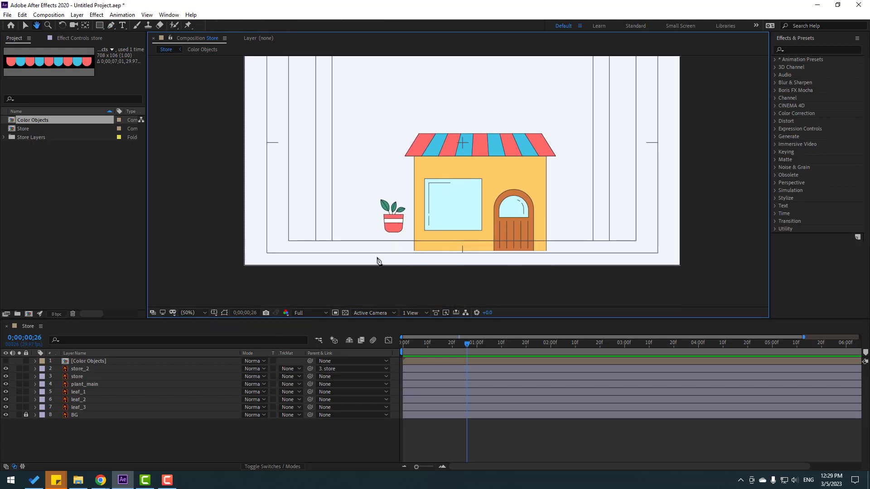
key(g)
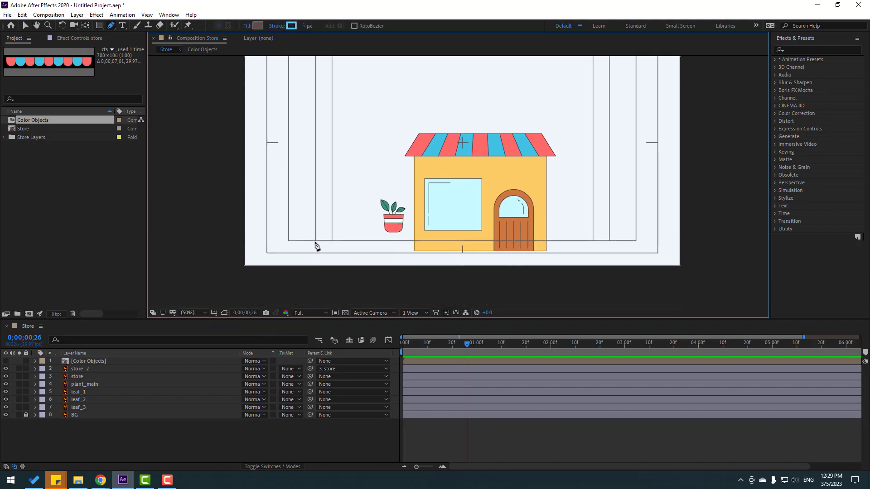
Draw a horizontal ground line below the store with a 191919 stroke, 7 px wide
click(316, 244)
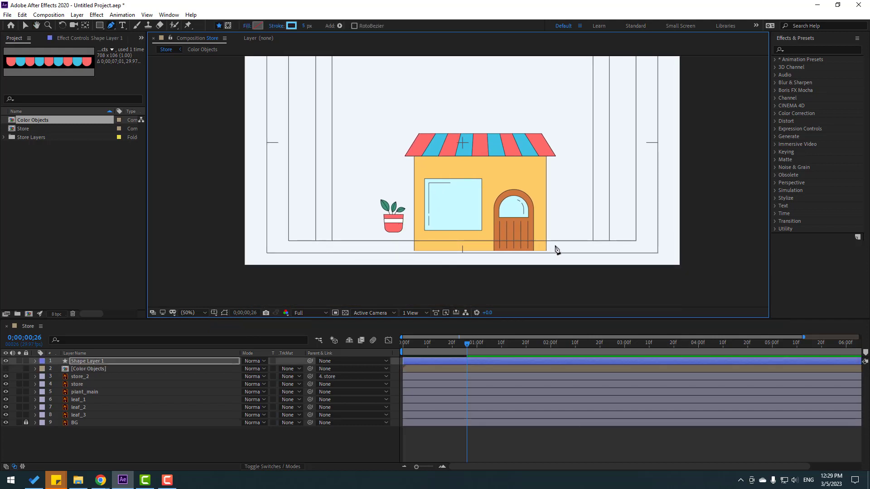
click(593, 241)
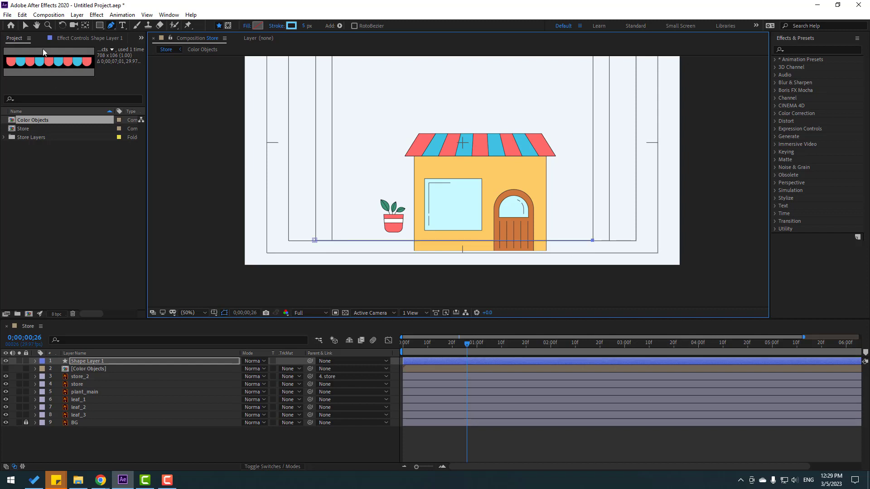
click(26, 25)
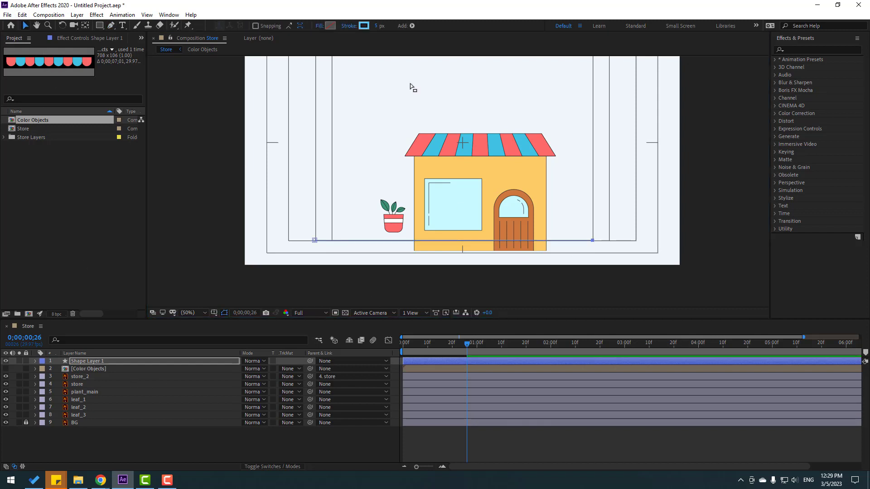
click(364, 27)
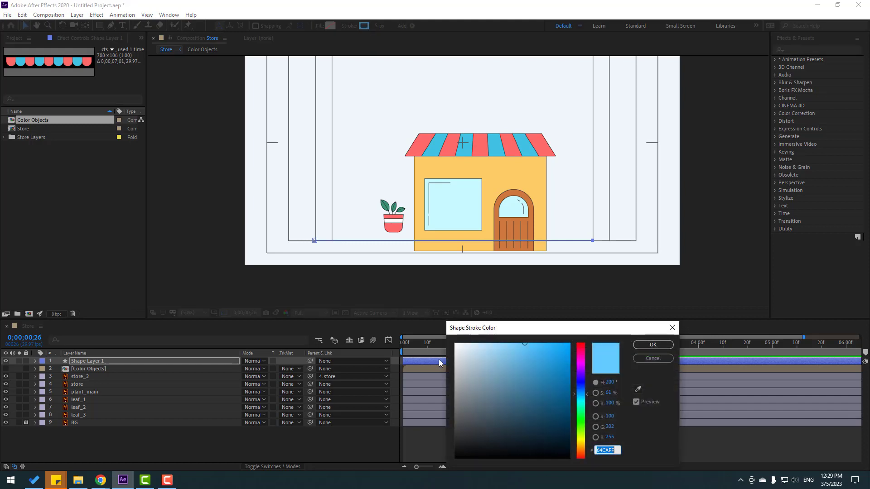
drag(484, 427, 443, 447)
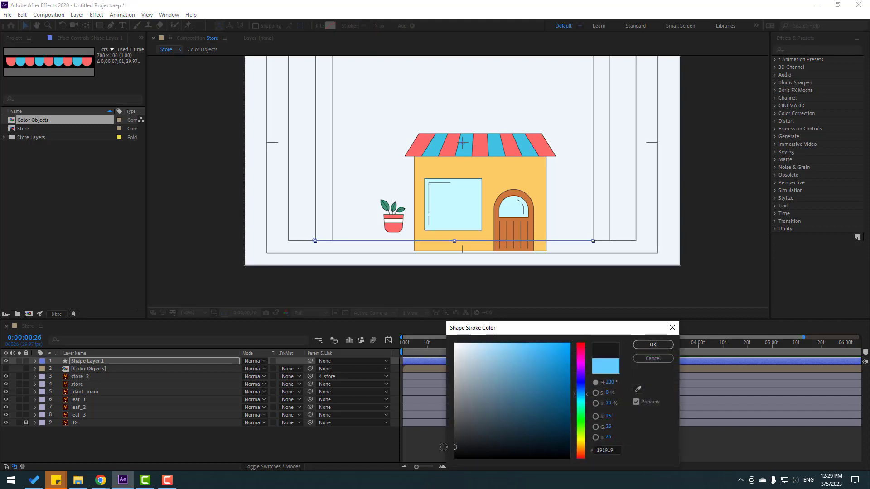
click(655, 346)
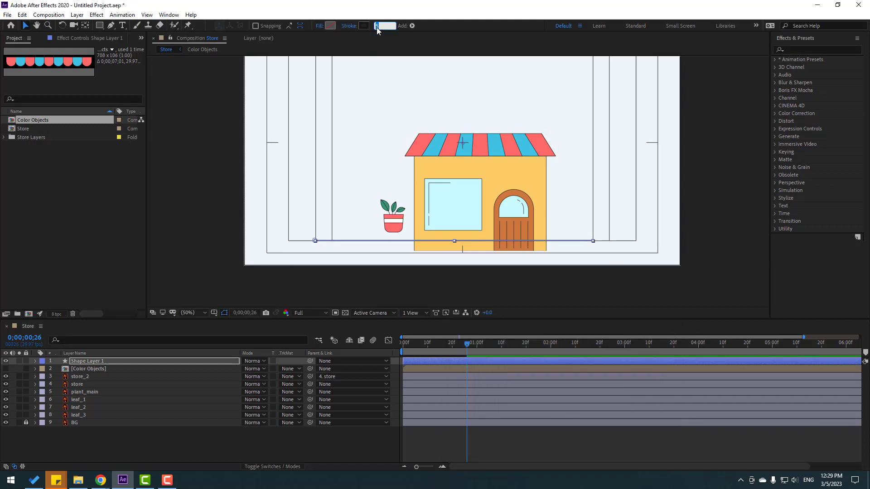
text(7)
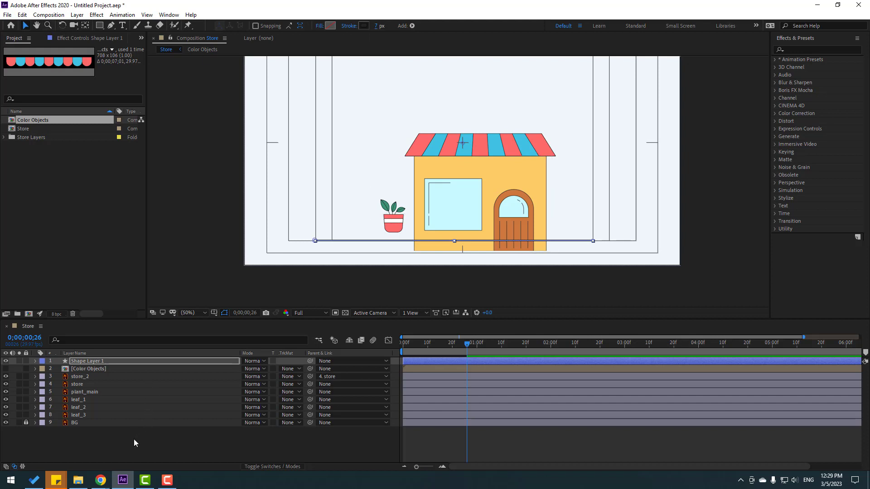
Rename the new shape layer to 'line'
click(124, 440)
click(19, 361)
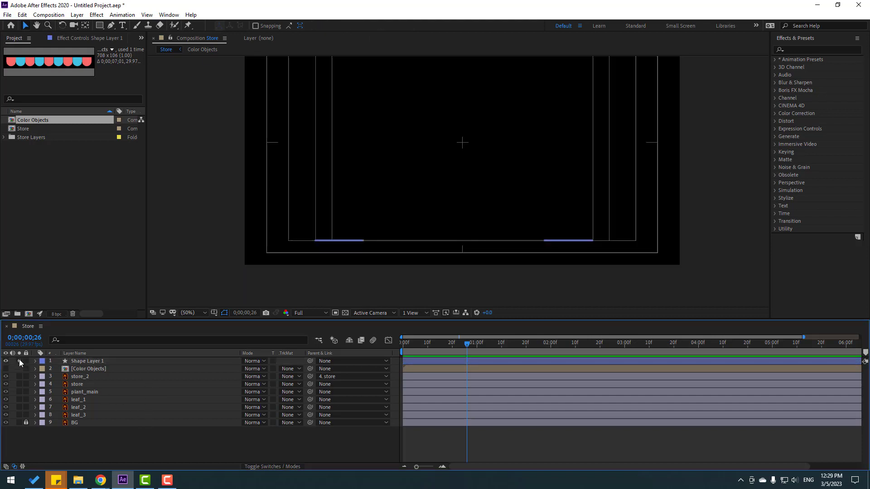
click(19, 361)
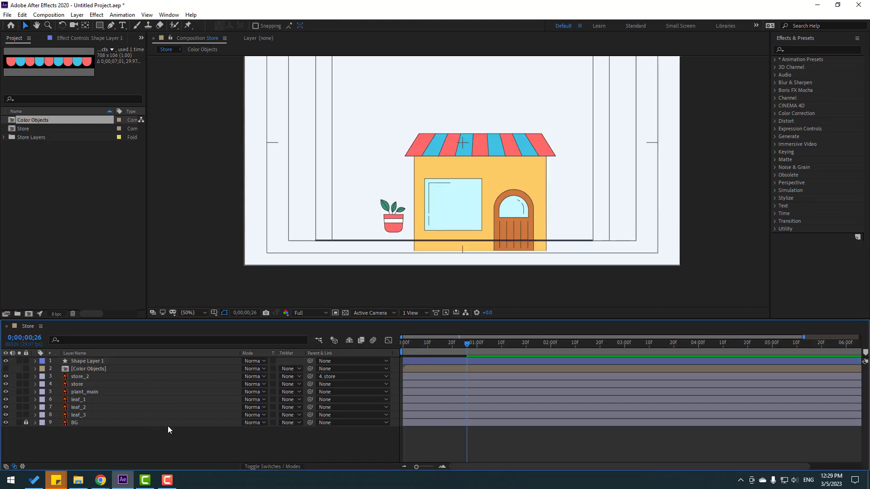
click(86, 359)
key(Return)
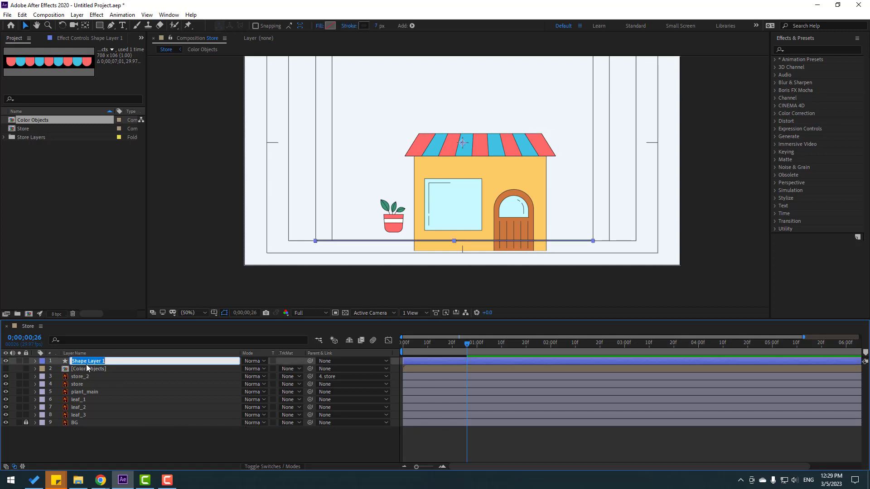
text(line)
key(Return)
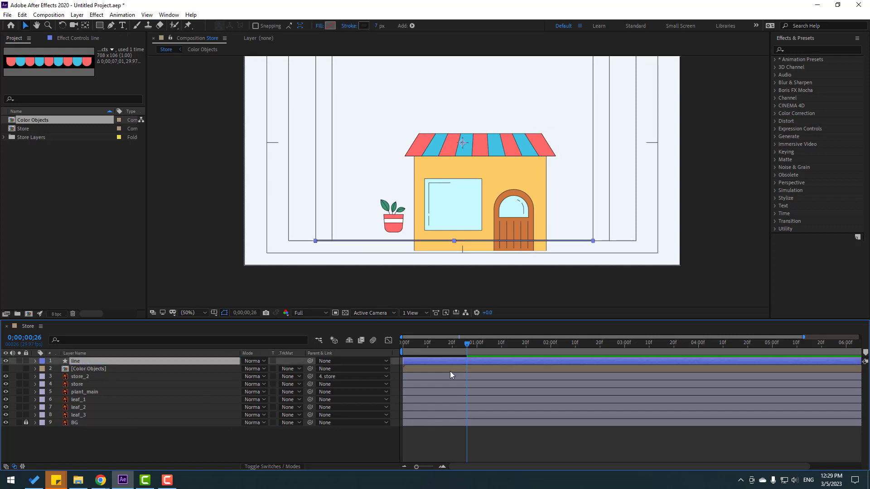
Add Trim Paths to the line layer and keyframe End at 0% on the first frame
drag(449, 347, 371, 349)
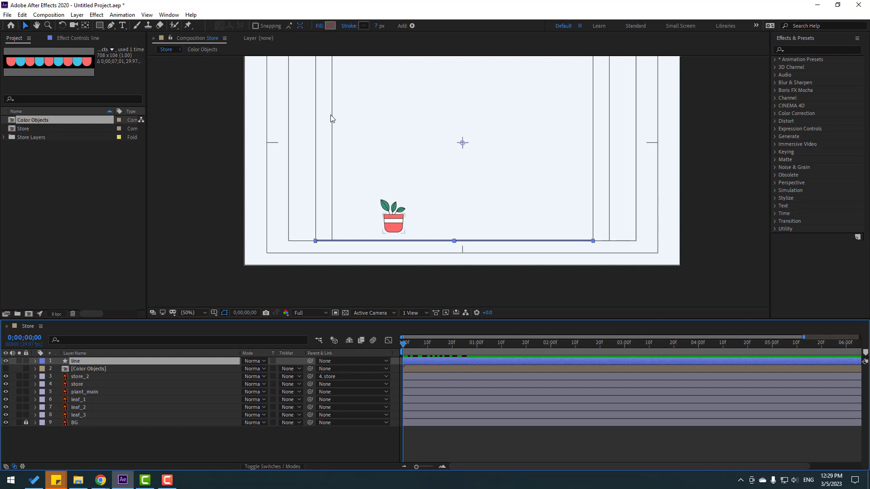
click(412, 25)
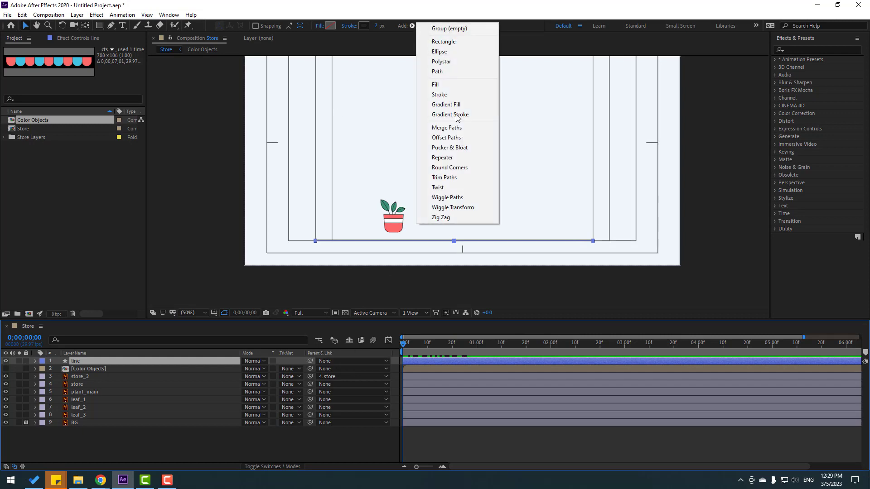
click(454, 178)
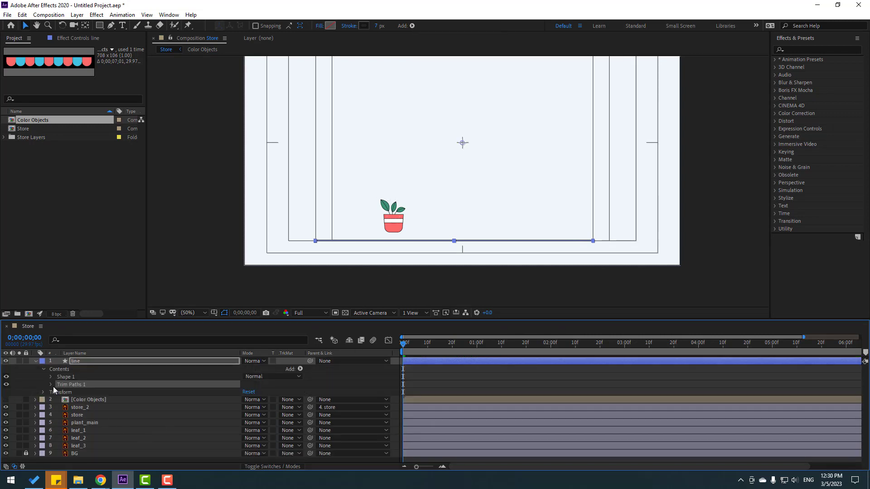
click(51, 384)
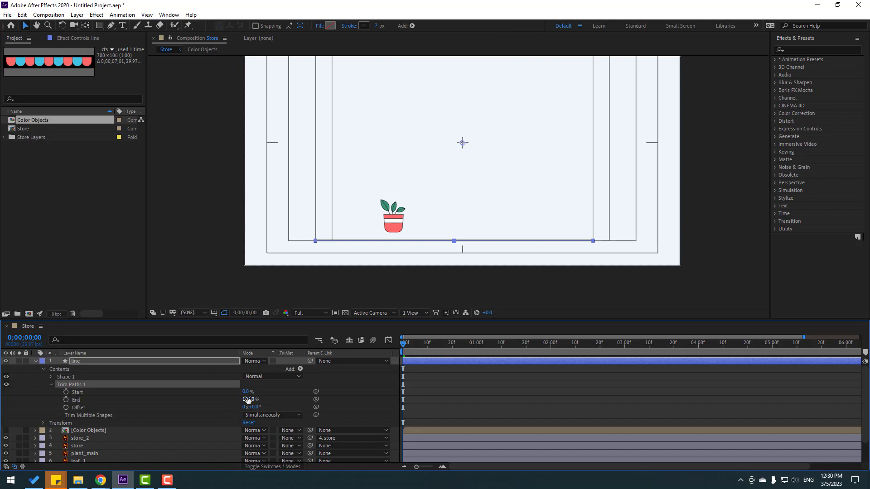
drag(249, 400, 82, 407)
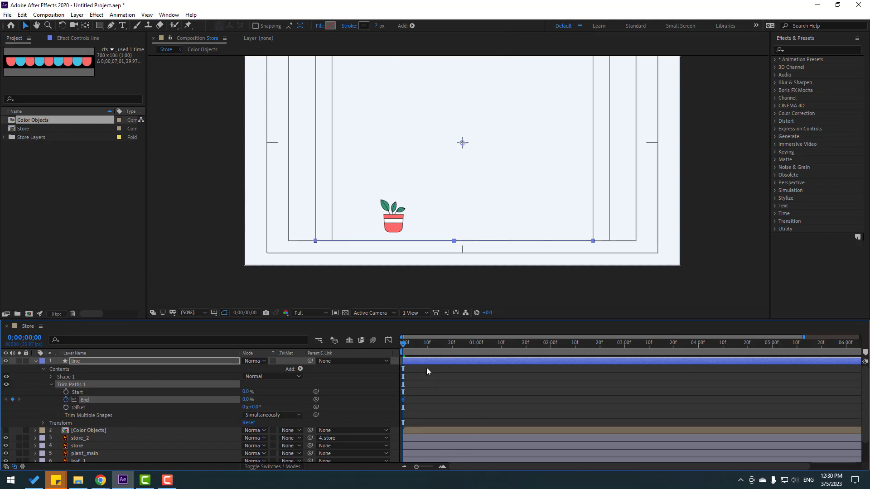
click(417, 346)
key(space)
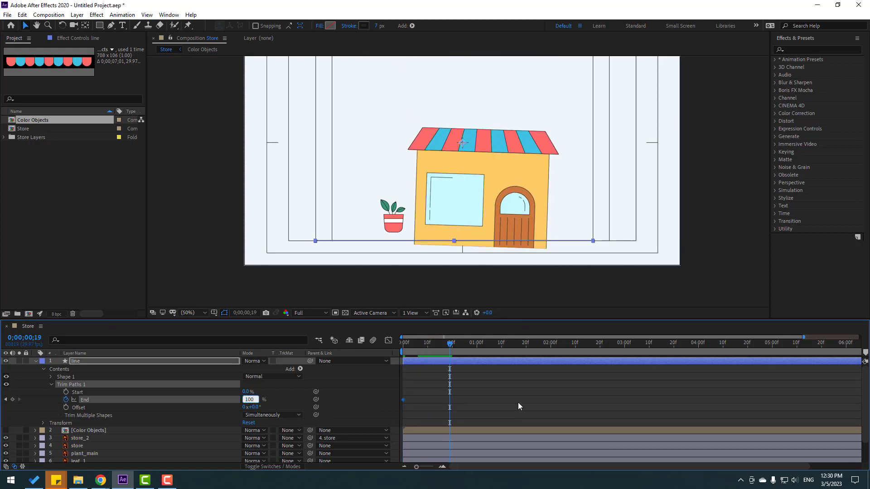
Set Trim Paths End to 100% at frame 19 and Easy Ease the End keyframes
text(100)
key(Return)
right_click(404, 399)
mouse_move(458, 391)
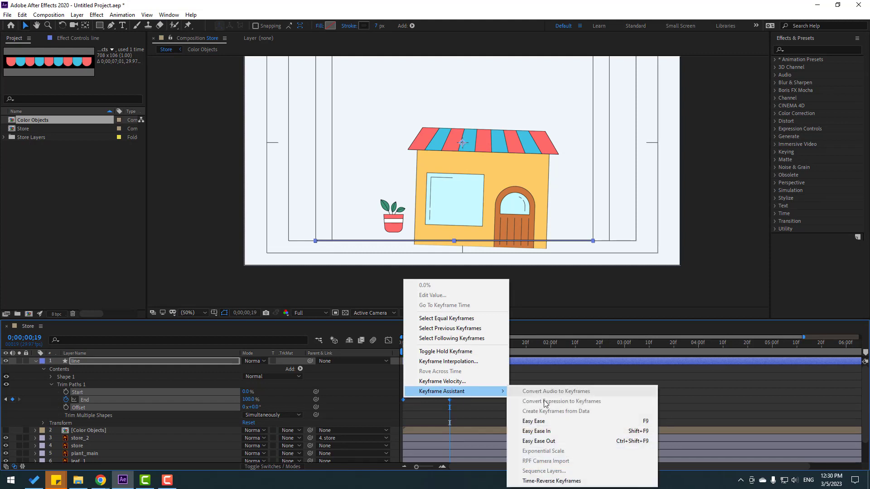
click(535, 420)
key(space)
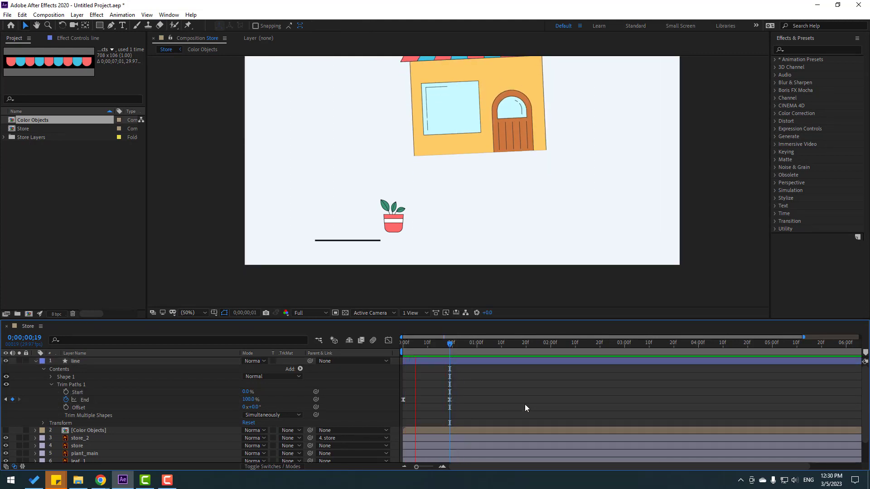
key(space)
Reshape the End speed curve so the line draws on fast and settles slowly
drag(475, 388, 404, 407)
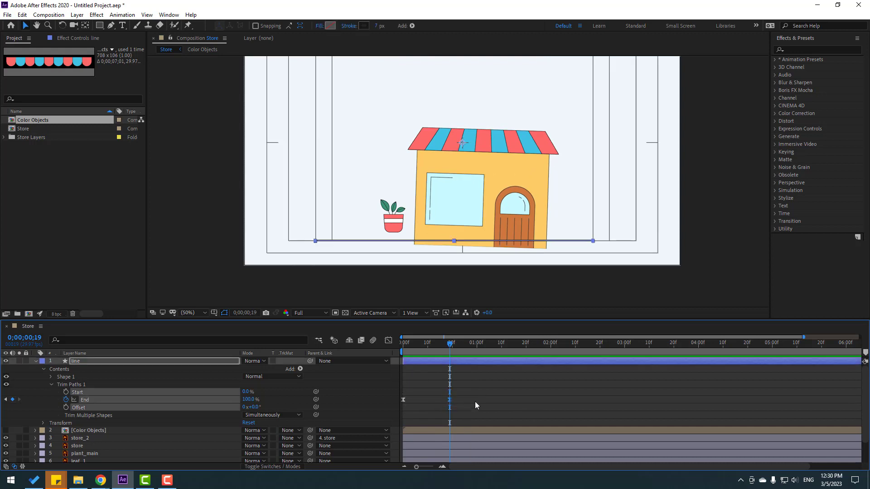
click(388, 340)
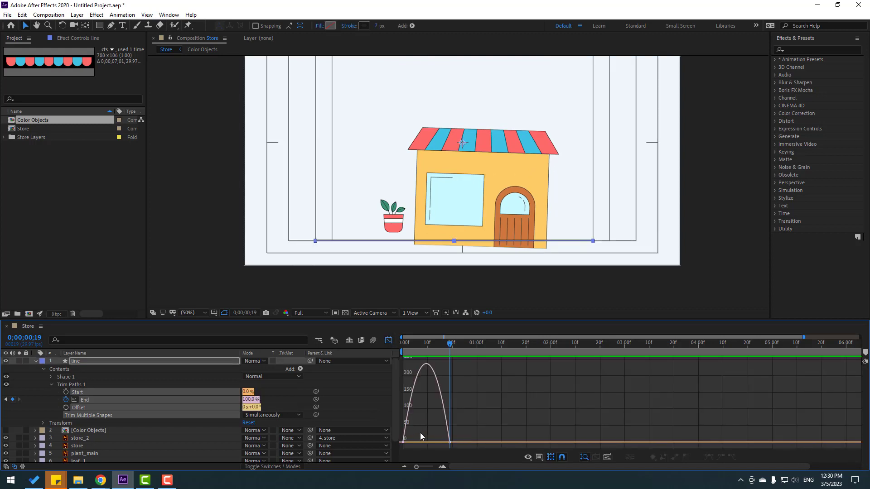
drag(437, 441, 430, 444)
key(space)
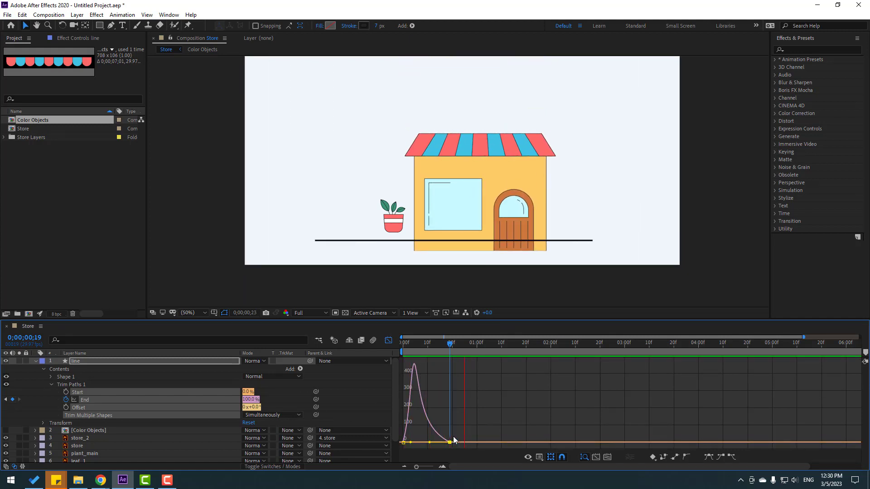
key(space)
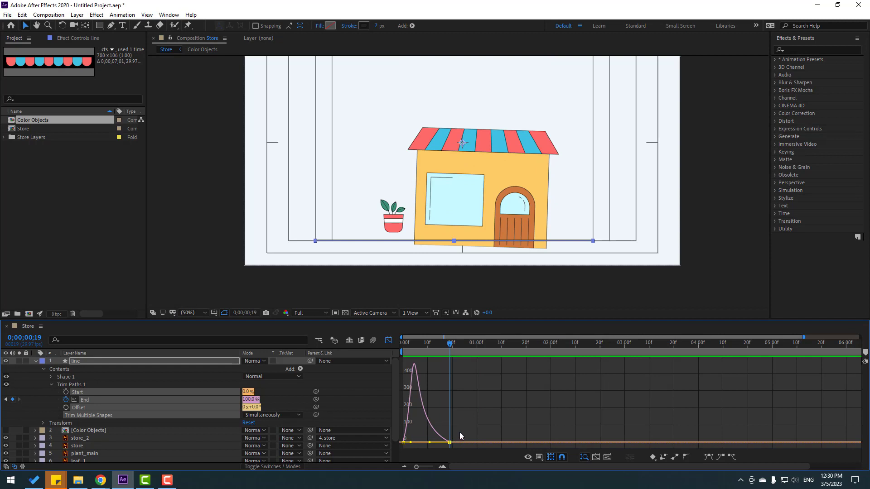
click(36, 361)
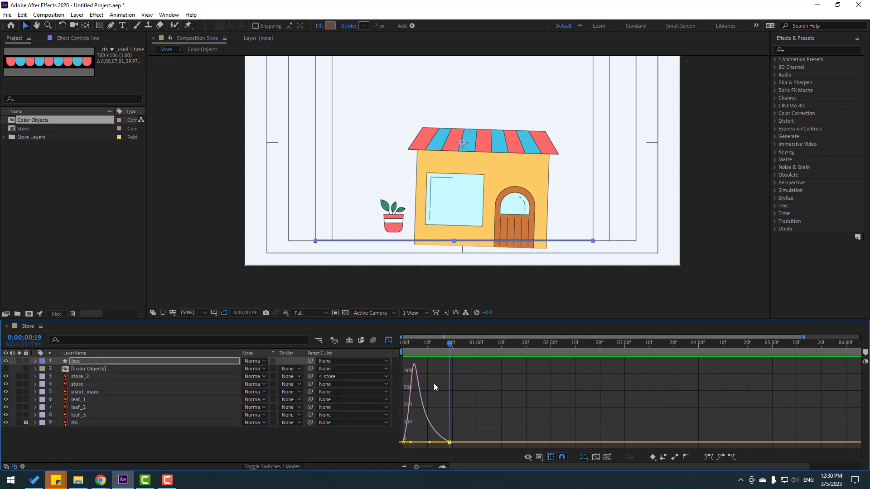
click(388, 341)
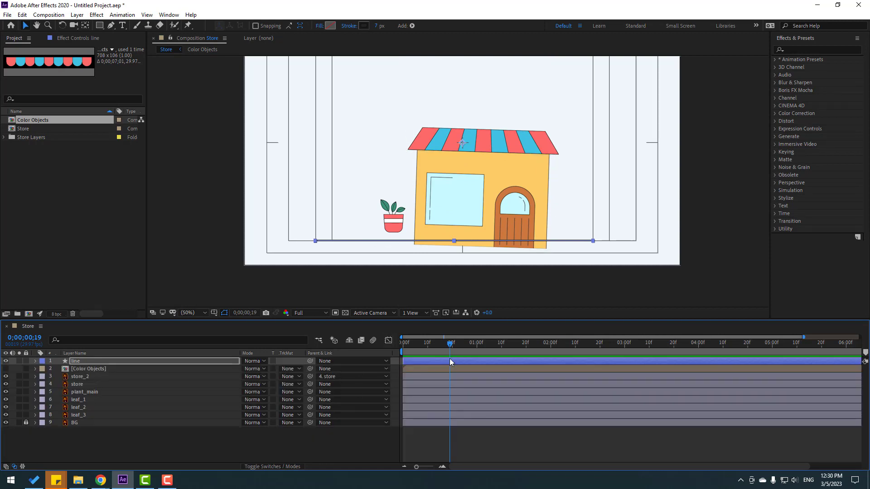
Move the store and store_2 layers to start around frame 10
drag(449, 343, 401, 349)
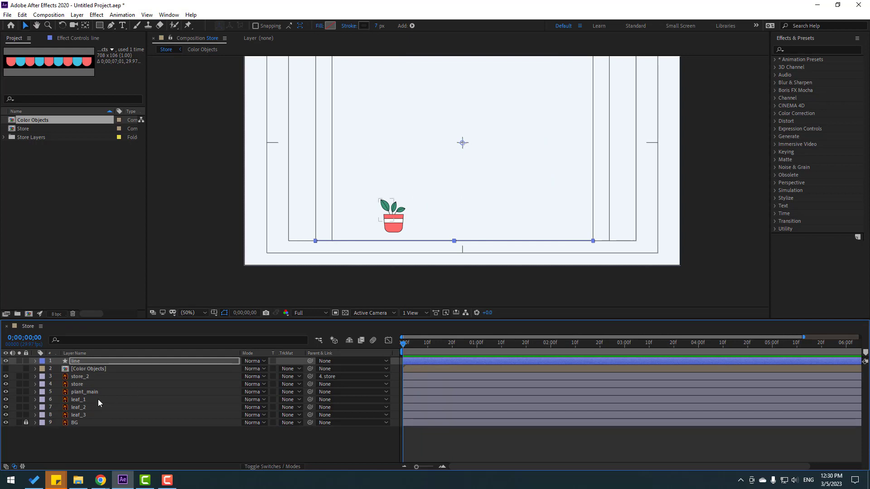
click(83, 383)
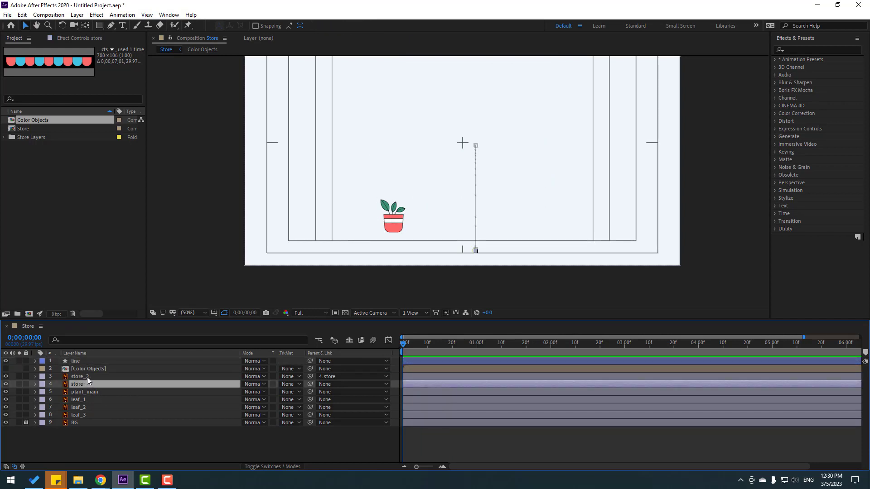
ctrl+click(87, 377)
drag(409, 376, 418, 376)
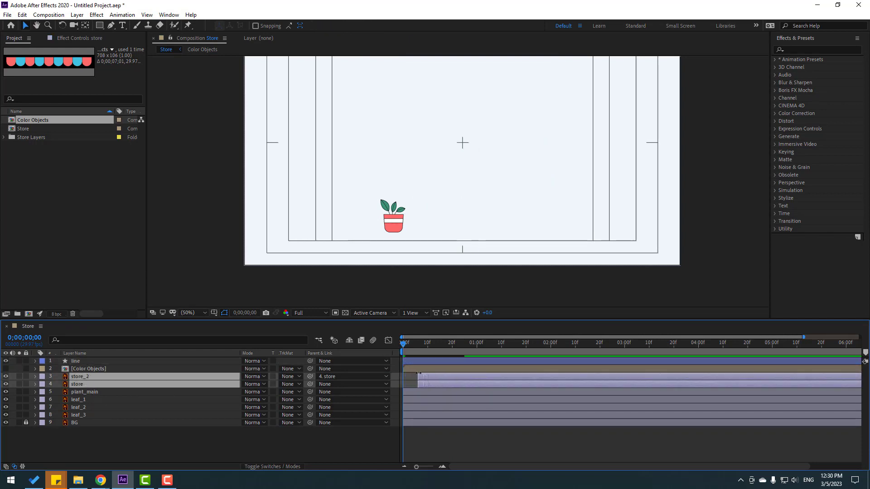
Shift the store and store_2 layers slightly later, to around frame 8
key(space)
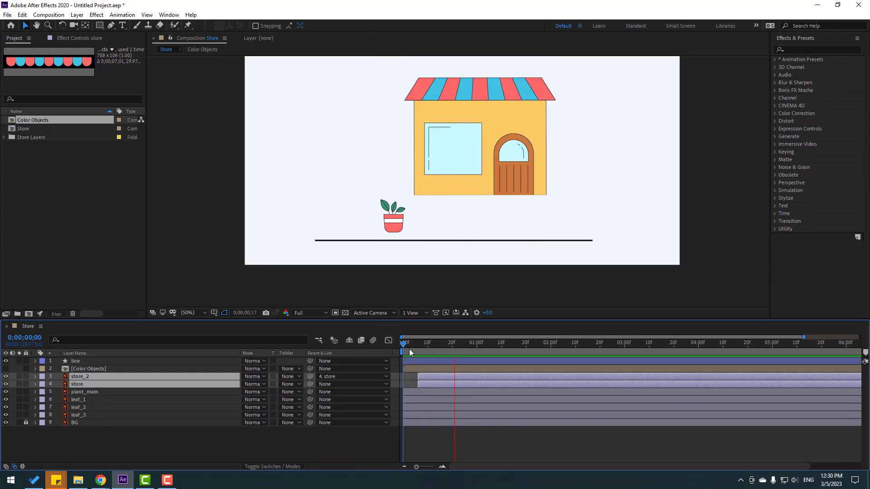
key(space)
drag(409, 346, 419, 345)
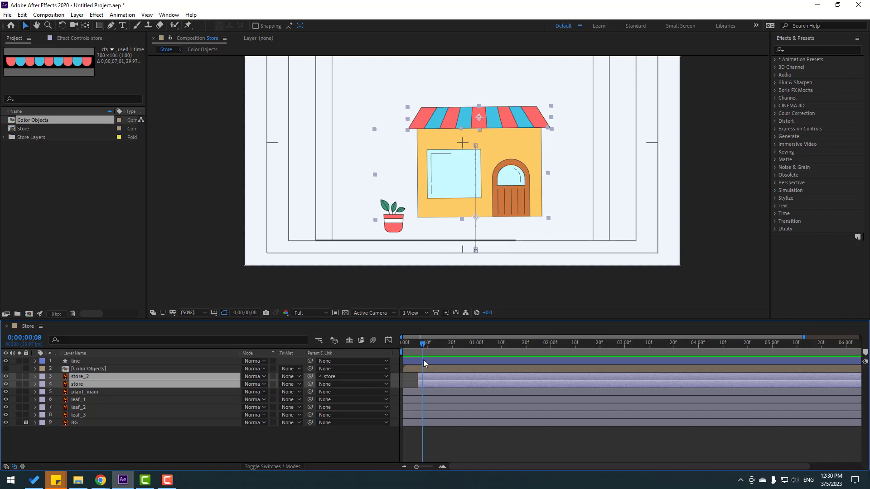
drag(428, 376, 431, 376)
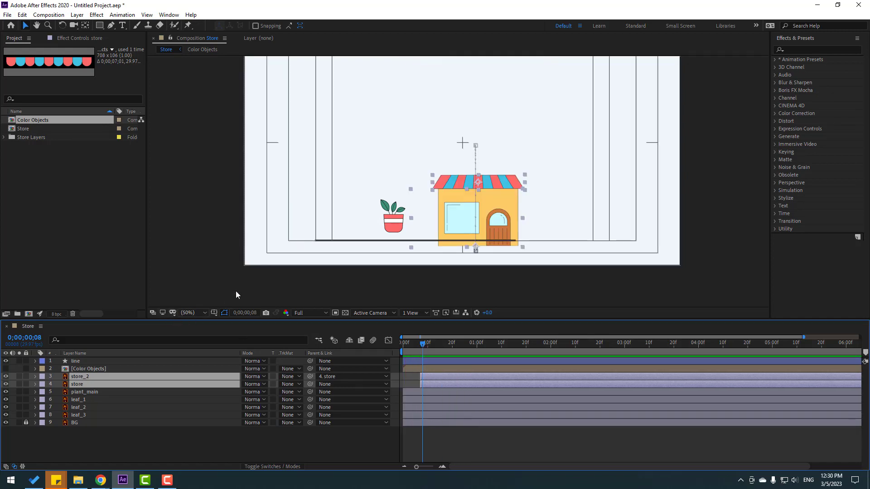
Set the viewer magnification to Fit and preview the store drop-in
key(comma)
click(193, 313)
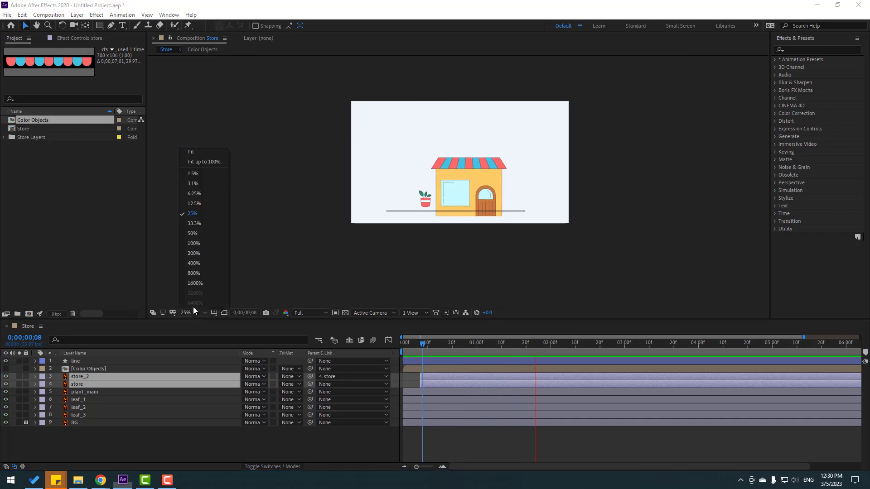
click(201, 173)
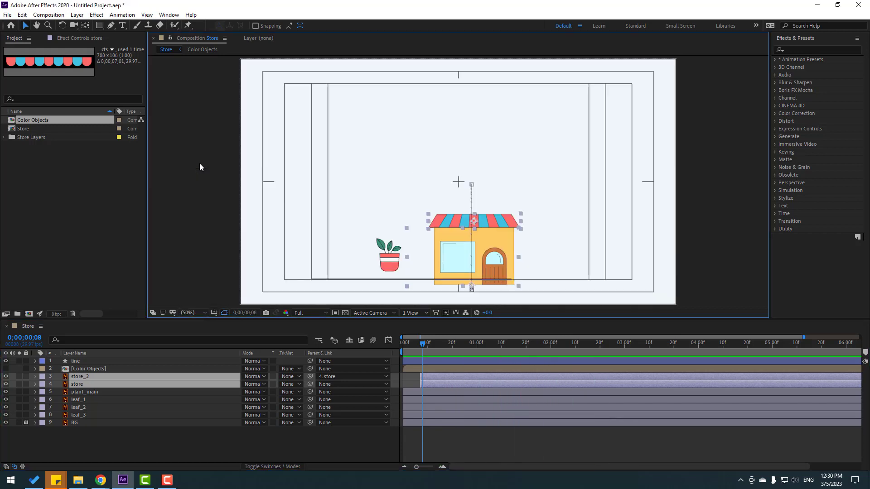
key(space)
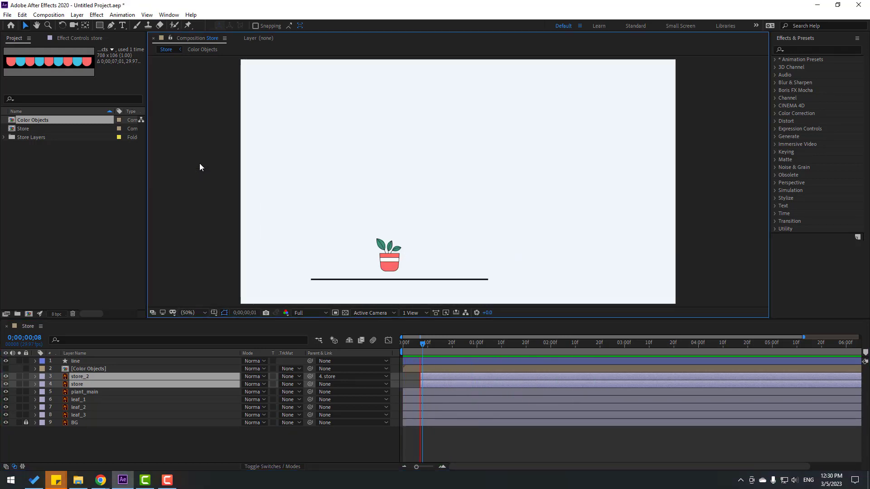
key(space)
click(481, 347)
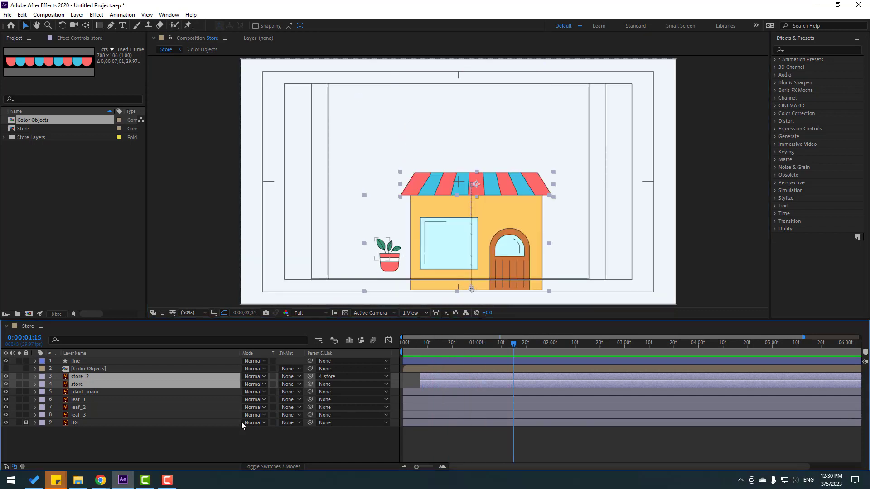
Shift all of the store's Position keyframes so it lands on the ground line at Y 967.8
click(154, 439)
click(81, 385)
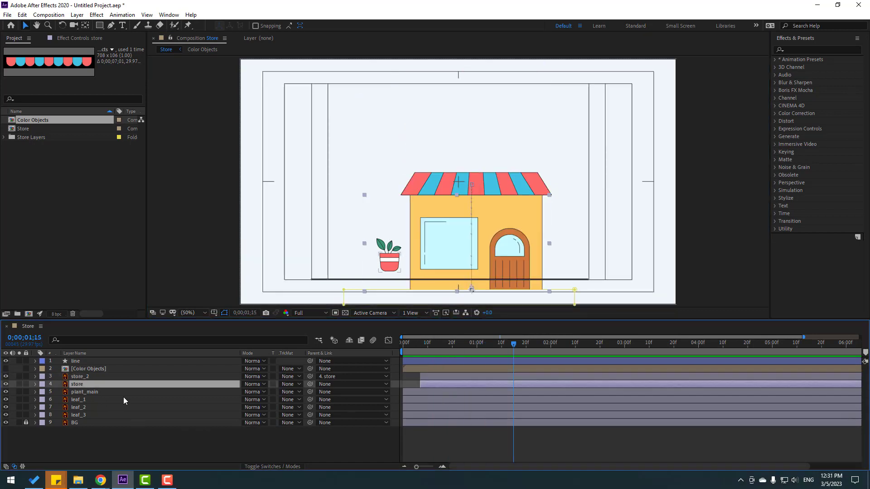
key(p)
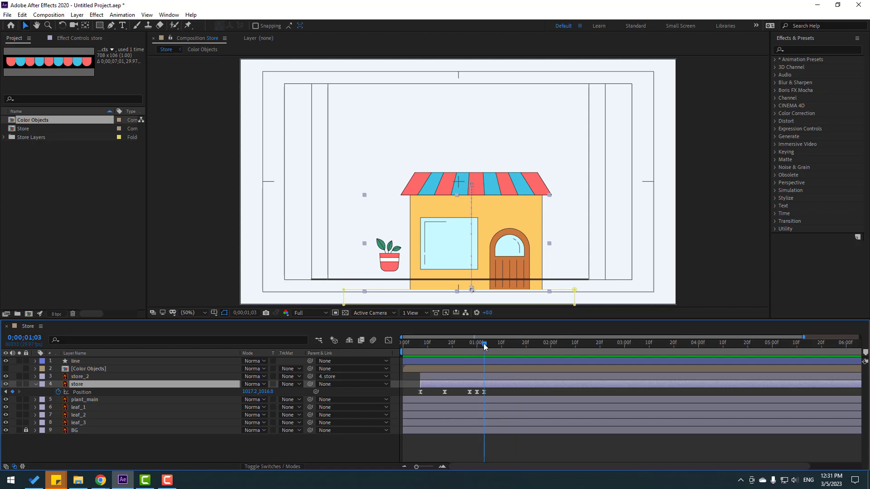
drag(496, 396, 413, 394)
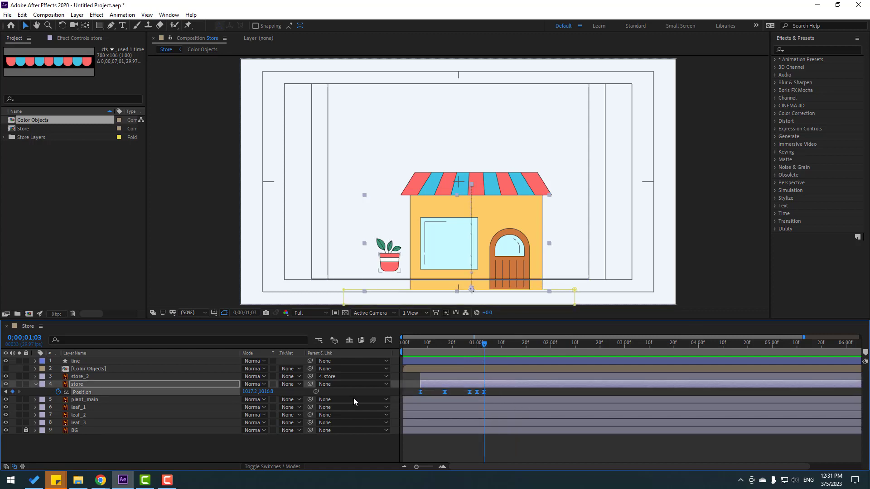
drag(262, 391, 247, 391)
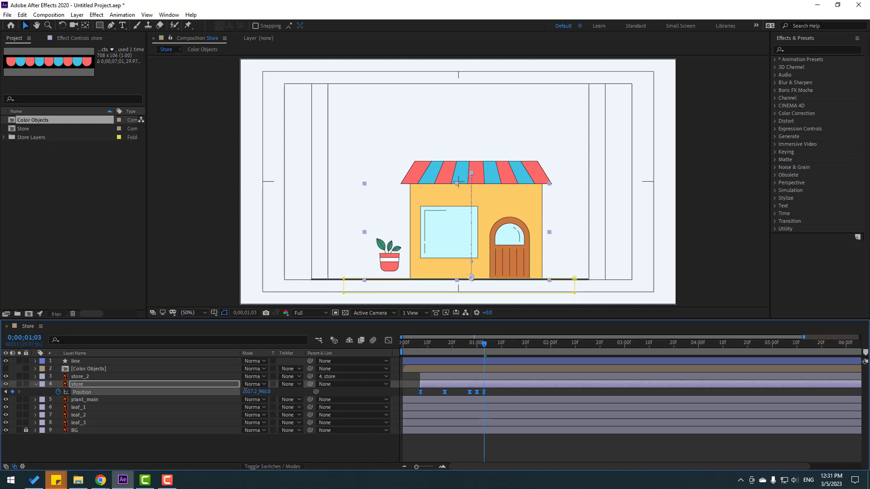
key(space)
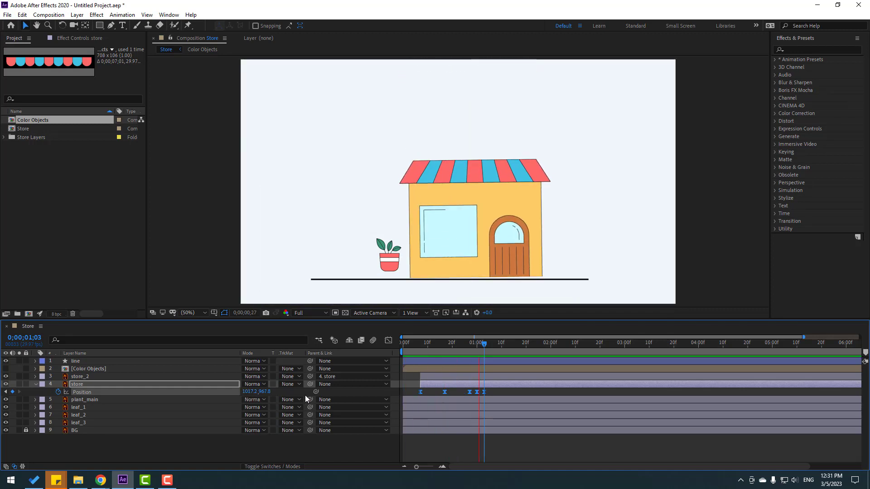
key(space)
Lower the store's Position Y at frame 17 to 544.8 and preview the bounce
click(444, 343)
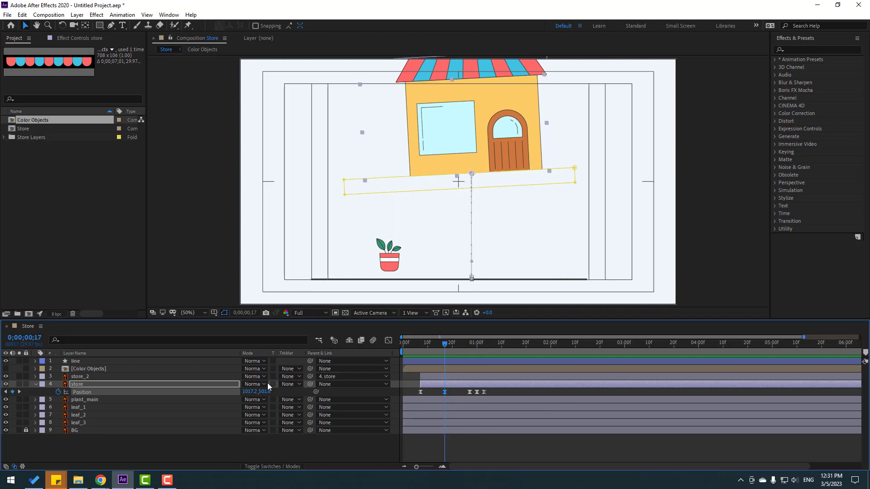
drag(261, 391, 282, 393)
key(space)
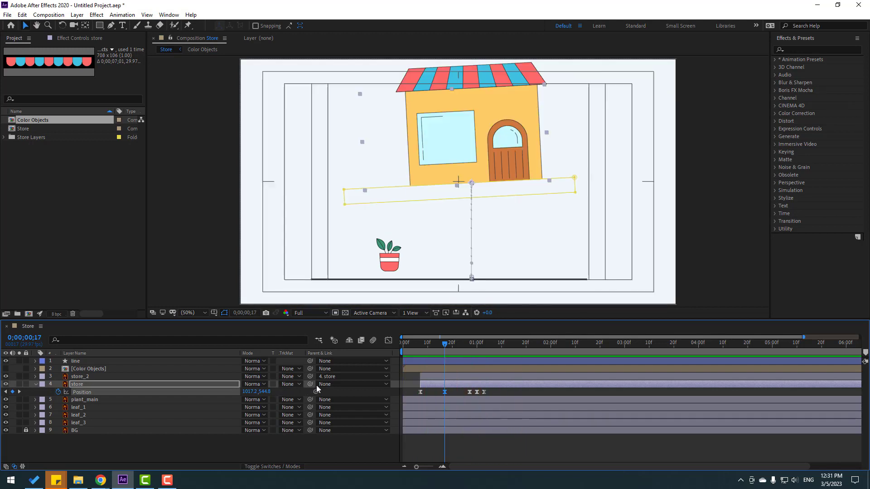
drag(486, 342, 501, 344)
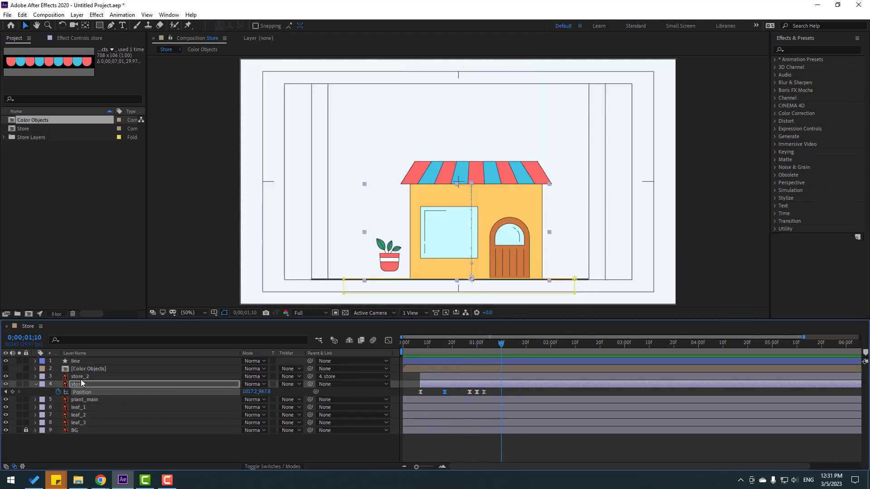
click(80, 423)
Parent leaf_1, leaf_2 and leaf_3 to the plant_main layer
ctrl+click(78, 415)
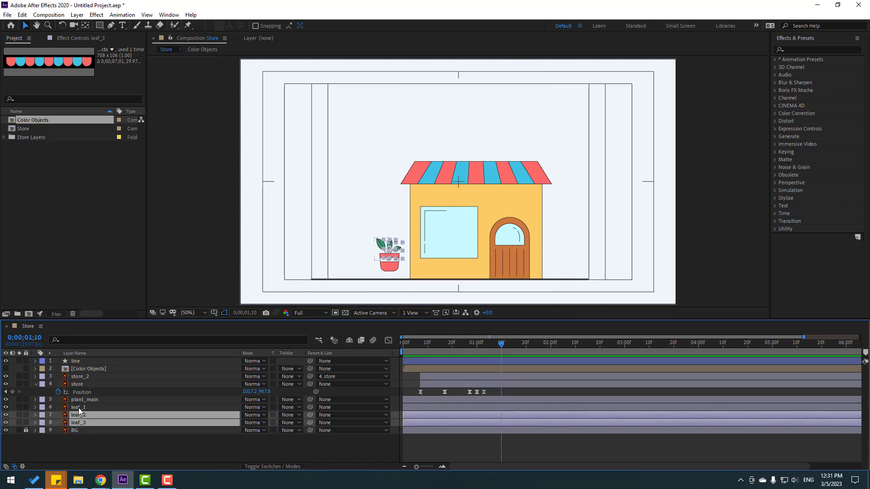
ctrl+click(78, 407)
drag(309, 407, 78, 401)
Move plant_main's anchor point down to the bottom edge of the pot with Pan Behind
click(89, 399)
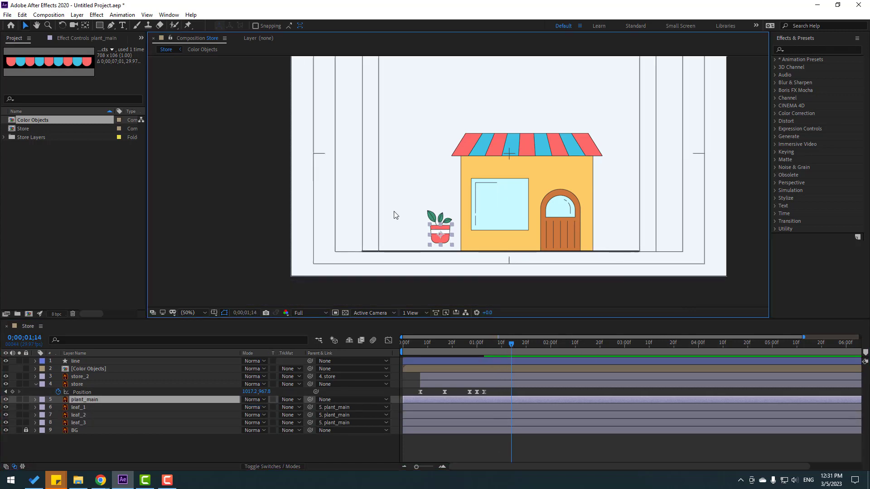
scroll(394, 215, up, 6)
key(y)
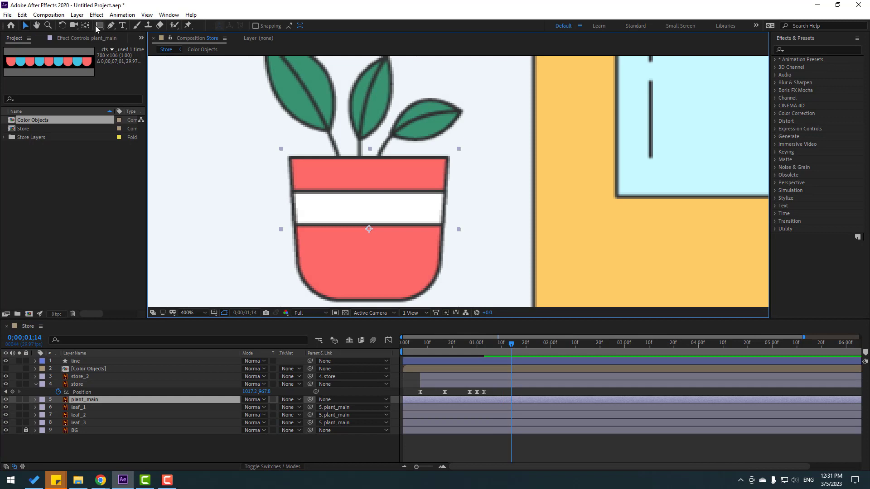
scroll(373, 174, down, 2)
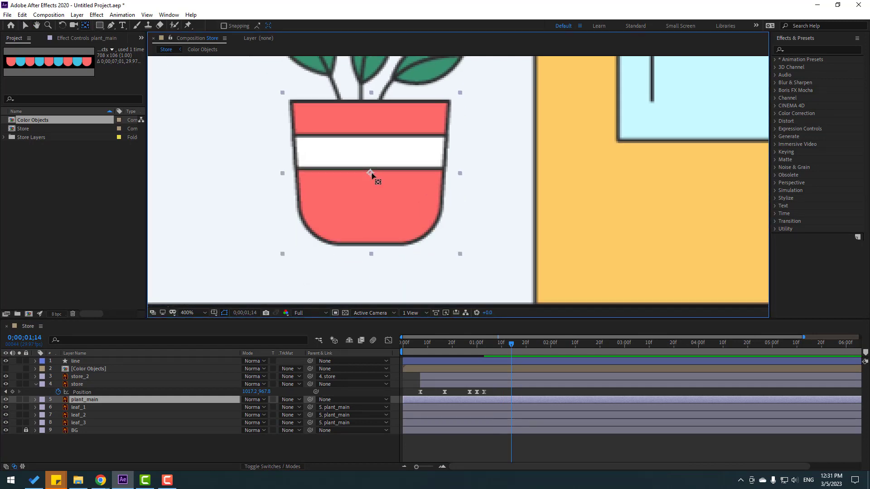
drag(371, 172, 372, 205)
drag(374, 246, 376, 247)
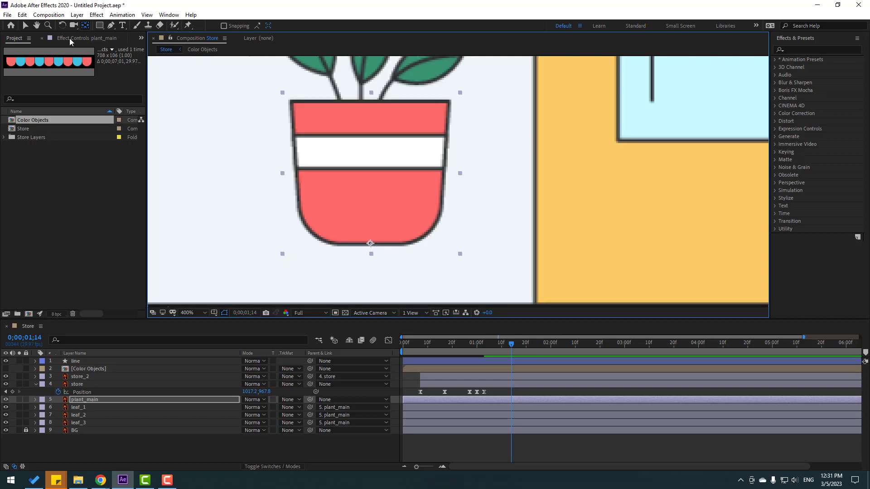
click(25, 26)
Drag the pot down onto the shelf line and reveal its Position property
scroll(515, 200, down, 4)
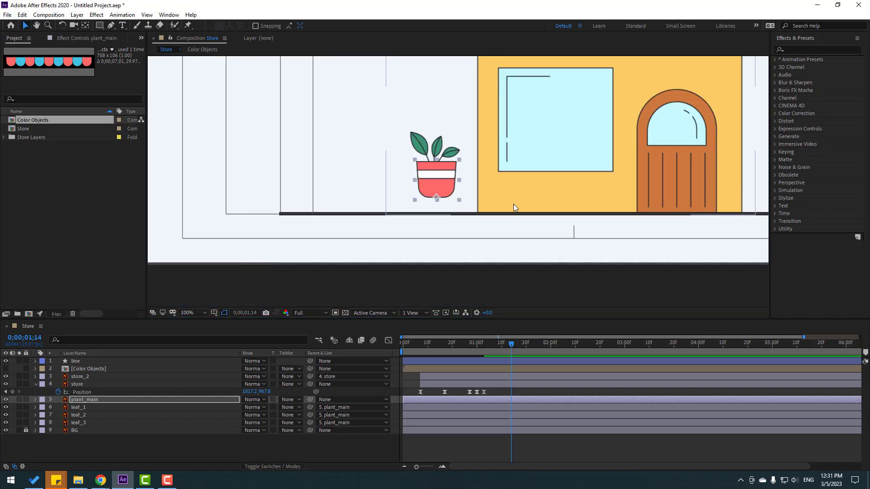
scroll(462, 210, up, 4)
drag(486, 204, 497, 255)
scroll(497, 255, down, 4)
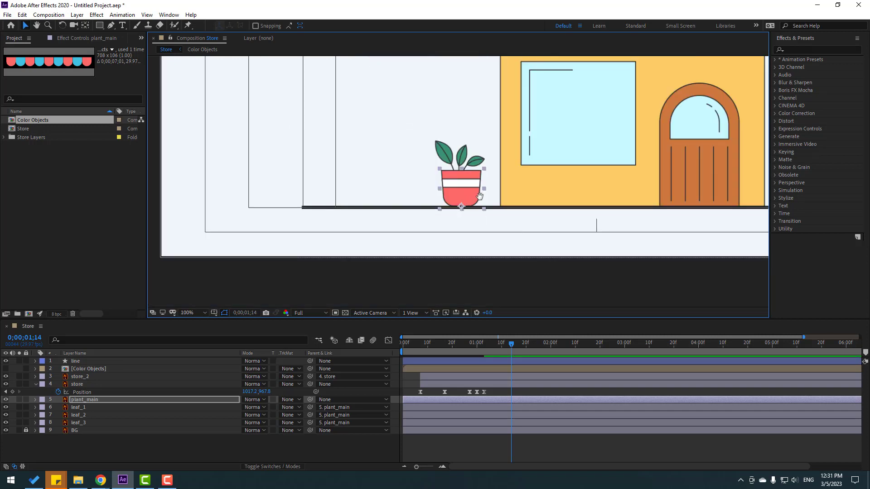
drag(480, 195, 509, 248)
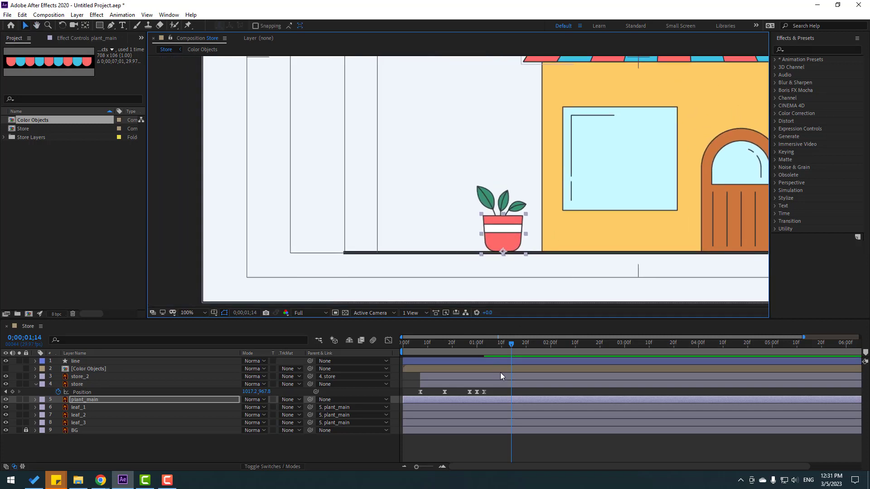
key(p)
drag(503, 346, 419, 348)
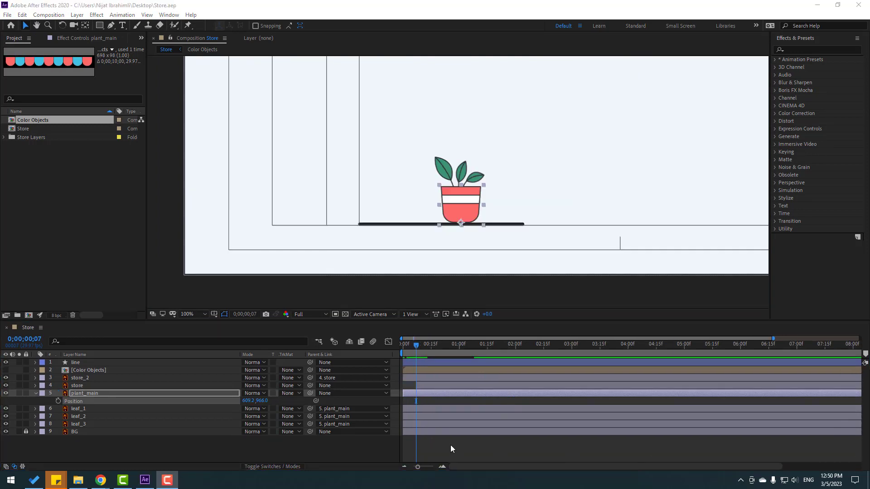
Keyframe the pot's Position from X 342.2 at 00;07 to X 626.2 at 01;06
click(58, 401)
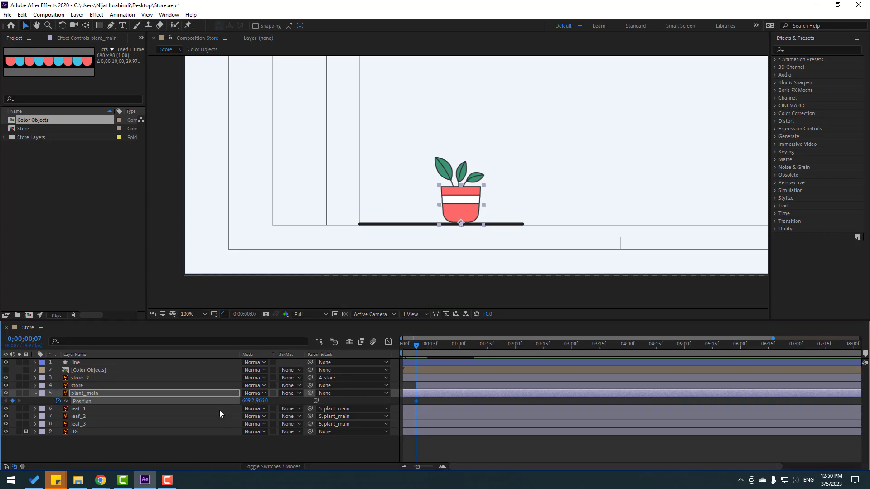
drag(234, 401, 126, 400)
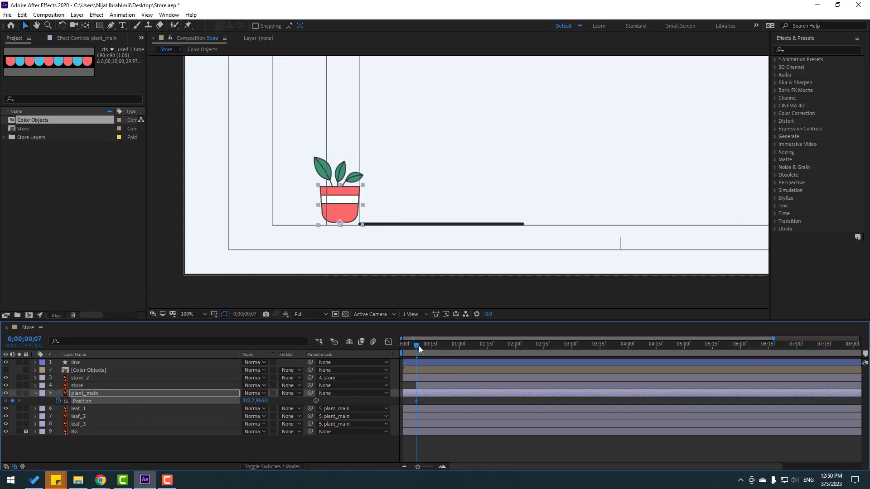
drag(418, 346, 469, 345)
drag(266, 400, 371, 391)
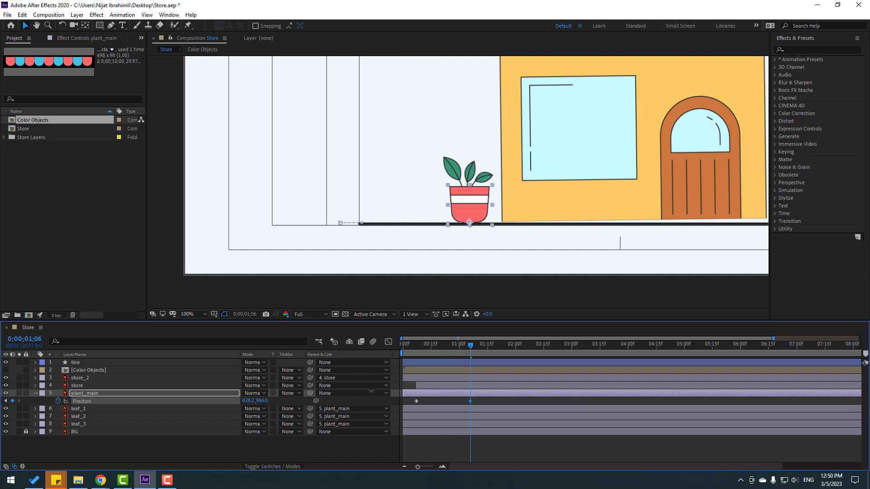
Apply Easy Ease to the Position keyframes and lengthen the end ease in the speed graph
right_click(416, 400)
mouse_move(474, 394)
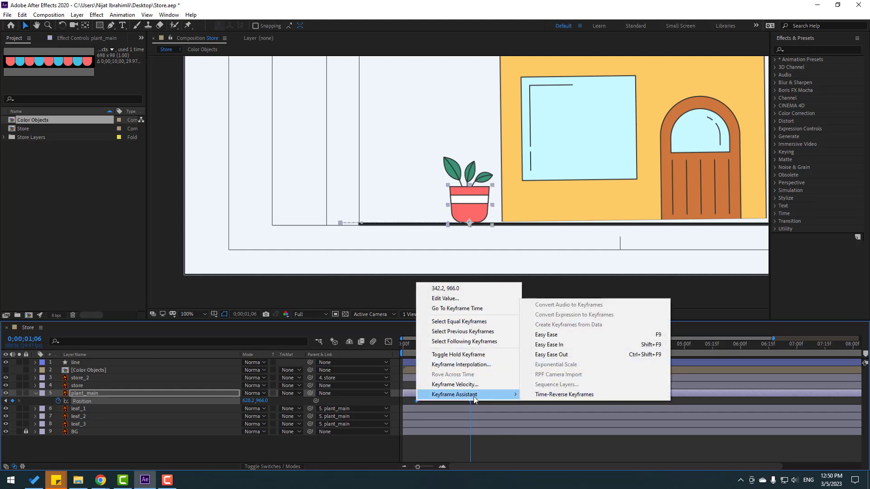
click(545, 334)
click(388, 341)
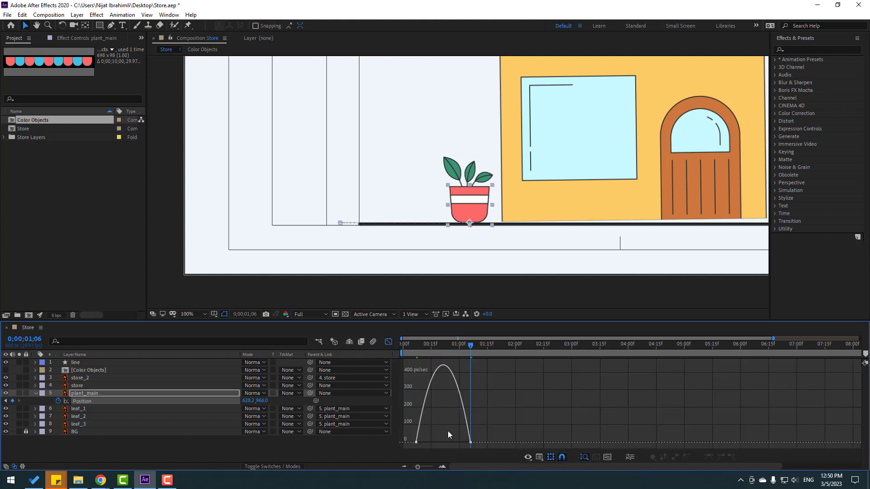
drag(434, 429, 447, 442)
key(space)
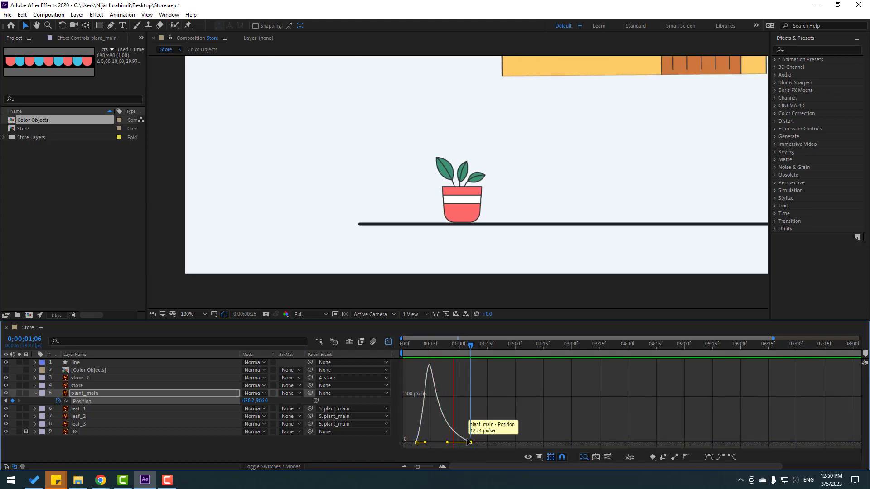
key(space)
click(388, 342)
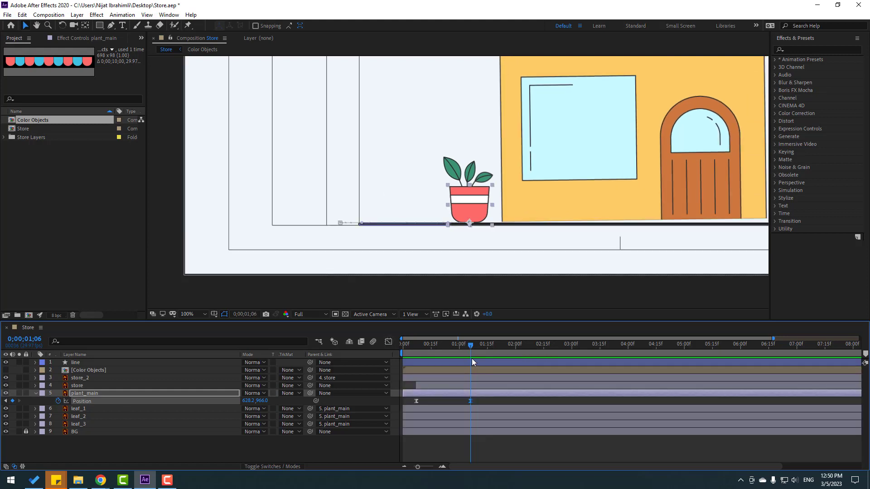
key(shift+s)
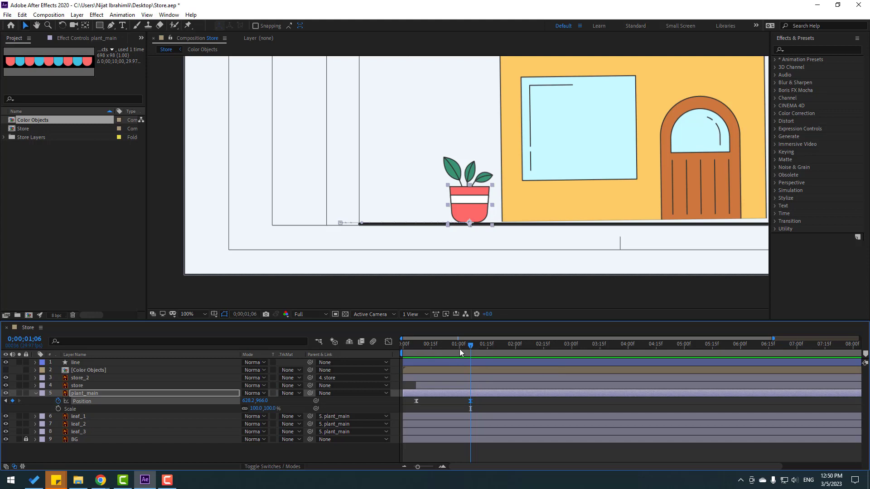
Keyframe the pot's Scale at 0% on 00;07 and 100% on 00;19
drag(452, 344, 416, 350)
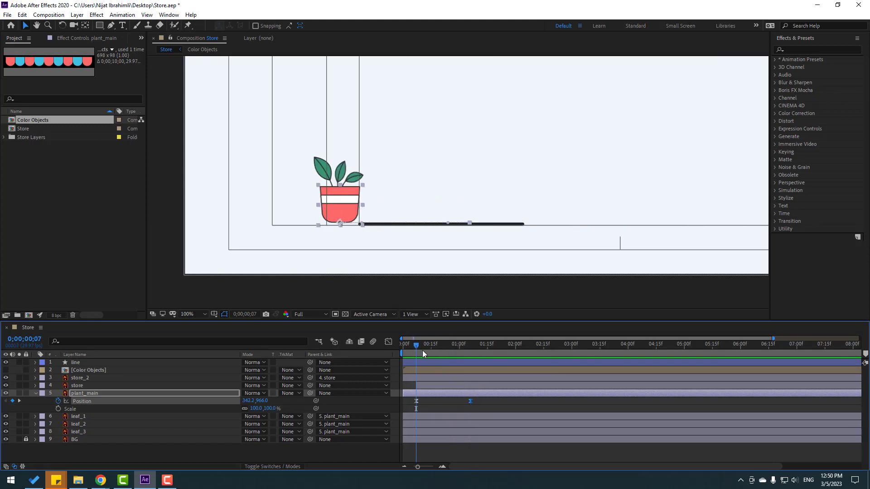
click(256, 409)
text(0)
key(Return)
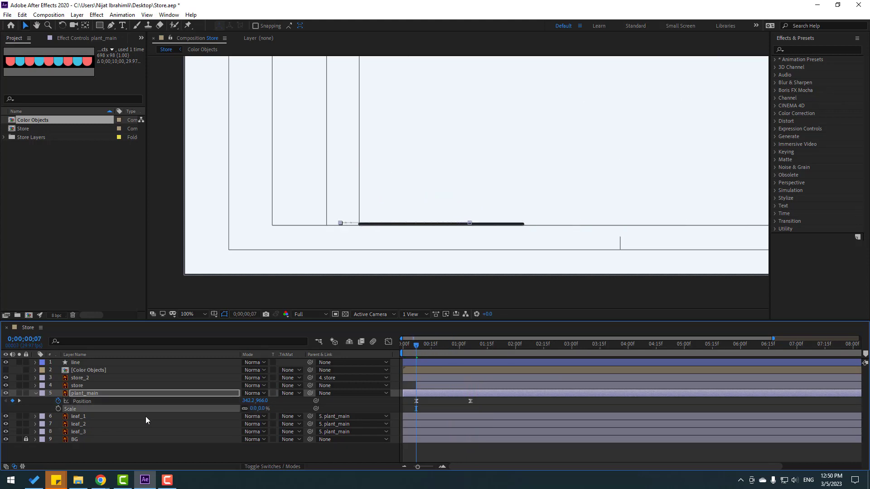
drag(416, 347, 437, 349)
click(253, 408)
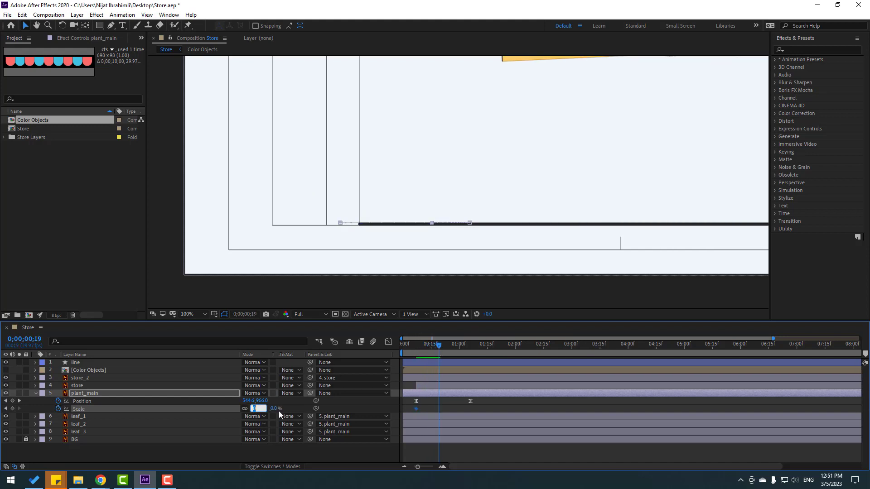
text(100)
key(Return)
Apply Easy Ease to both Scale keyframes and nudge the pot's starting X position right
drag(447, 409, 416, 411)
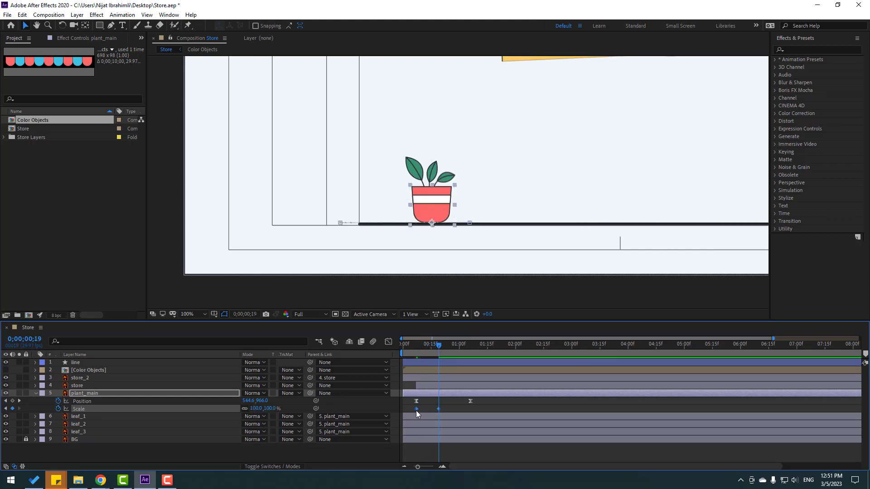
right_click(416, 408)
mouse_move(453, 402)
click(549, 351)
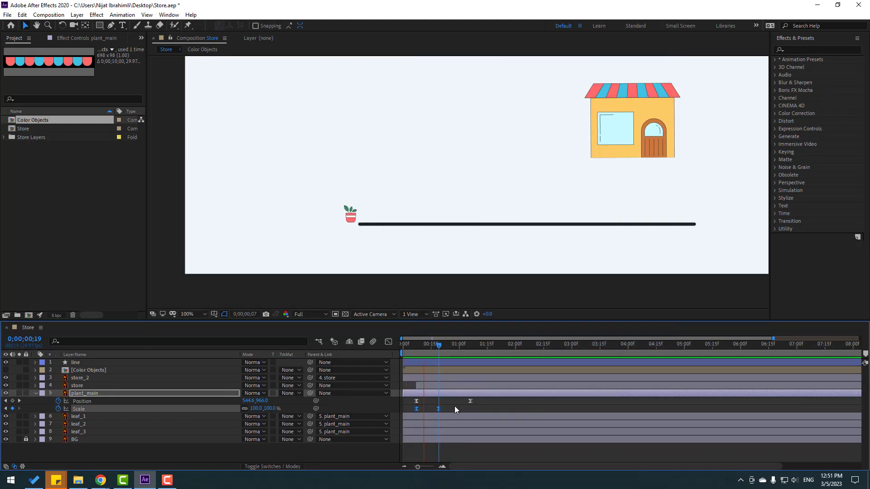
mouse_move(408, 344)
mouse_down()
mouse_move(428, 346)
mouse_move(416, 346)
mouse_up()
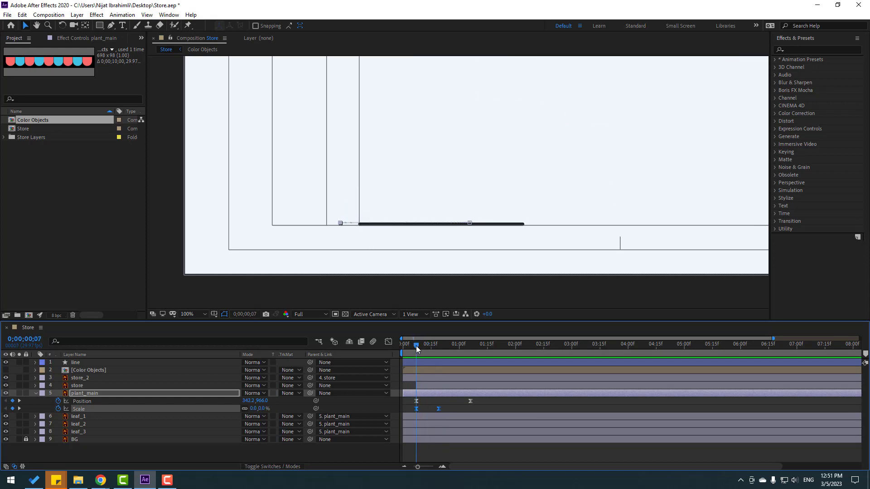
click(416, 401)
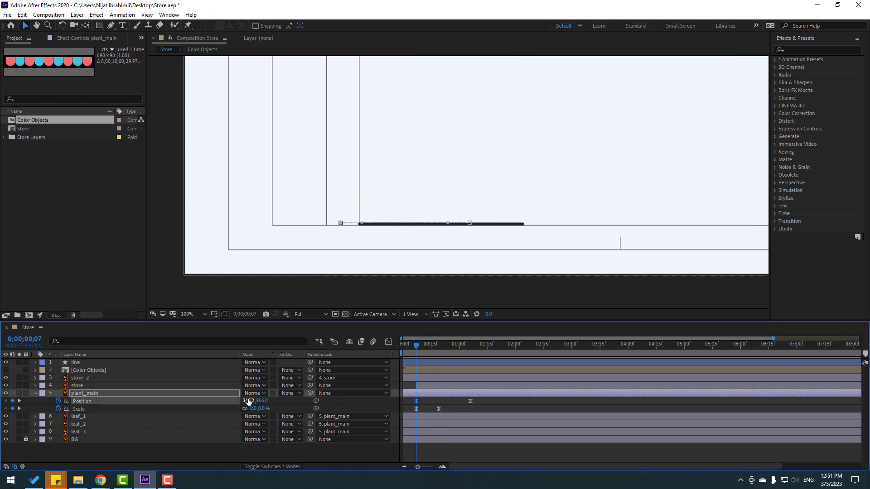
drag(248, 402, 260, 401)
key(space)
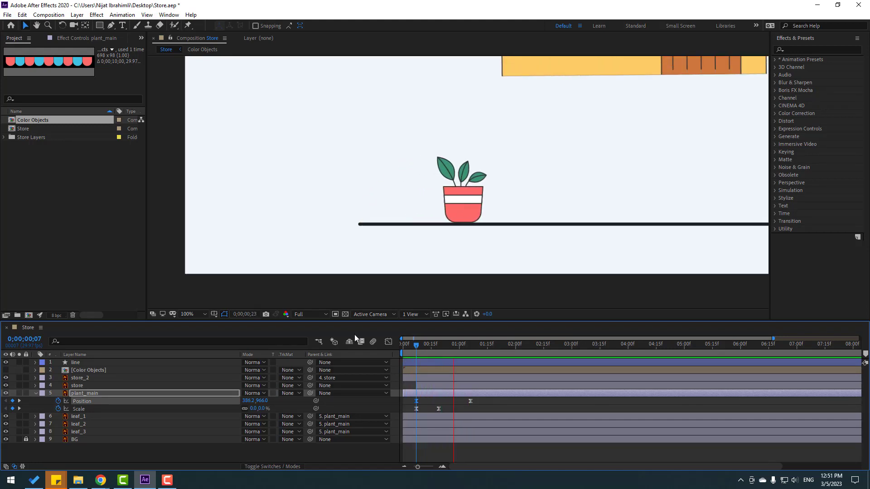
key(space)
Reshape the Scale speed curve at the end keyframe in the Graph Editor
drag(448, 406, 409, 414)
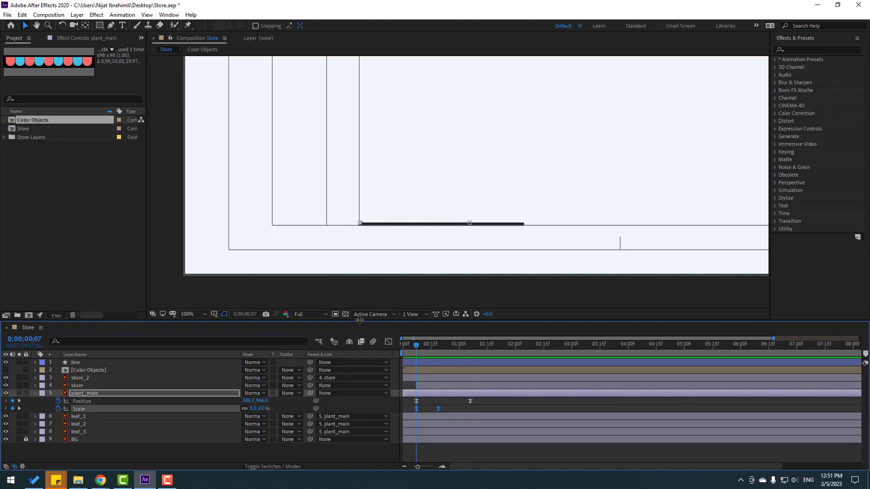
click(389, 342)
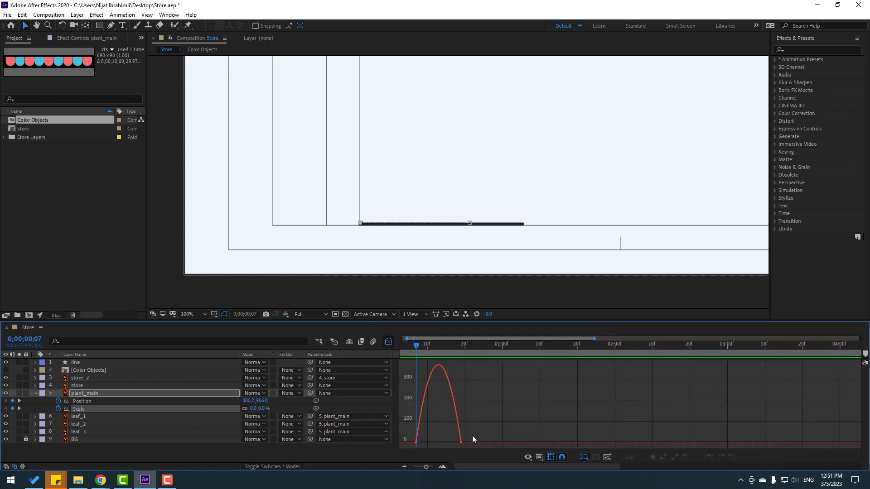
drag(472, 436, 430, 443)
key(minus)
key(space)
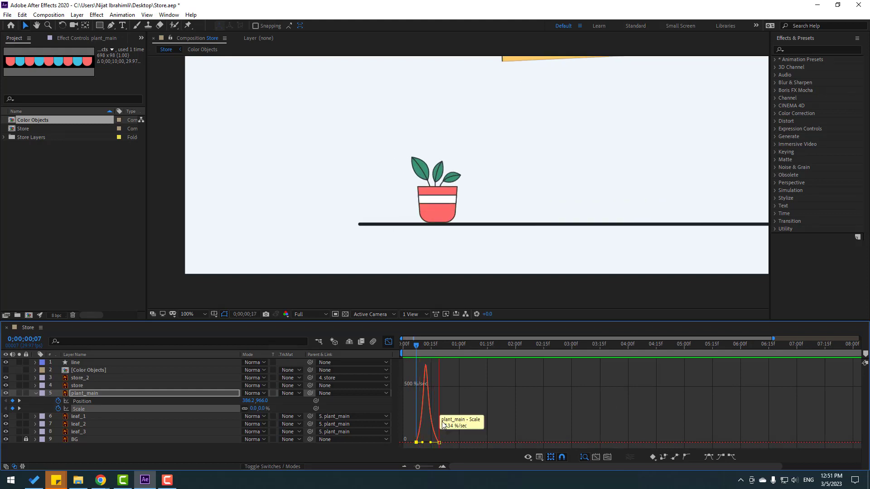
key(space)
click(389, 342)
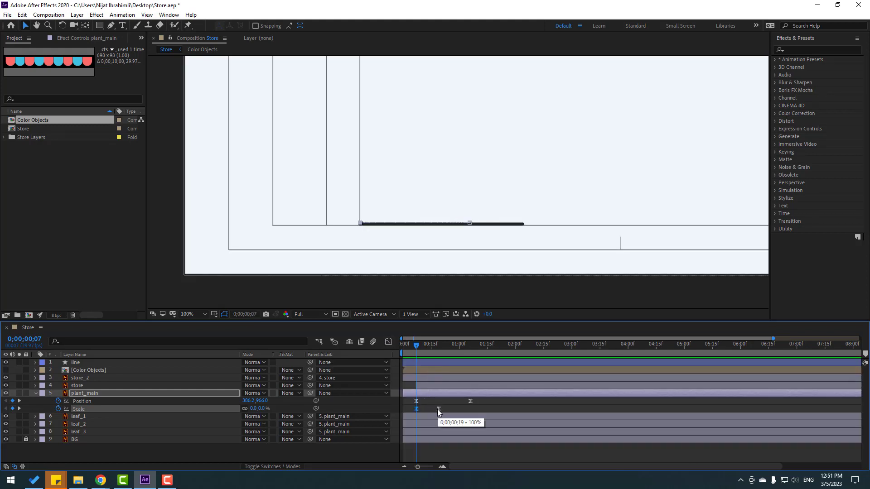
Move the end Scale keyframe to 00;23 and preview at 50% viewer zoom
drag(438, 409, 444, 410)
key(comma)
key(space)
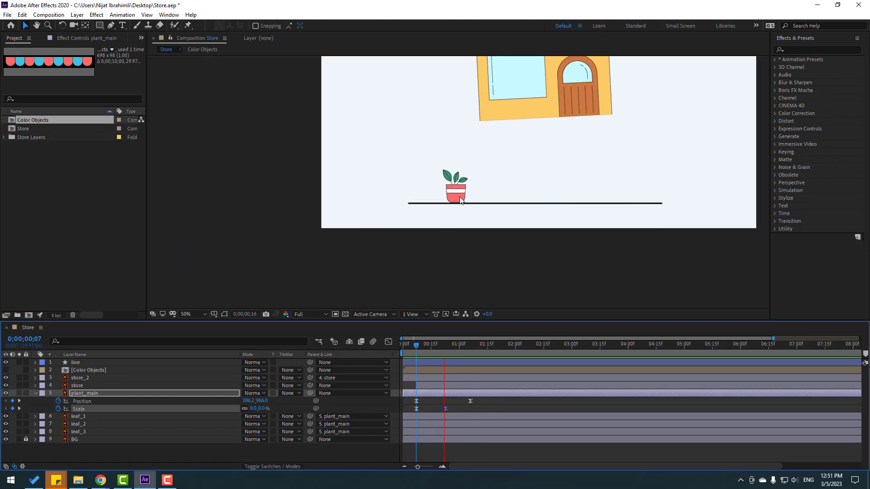
key(space)
click(186, 314)
Keyframe plant_main's Rotation at 0° on 00;07 and 4° just after landing
click(195, 159)
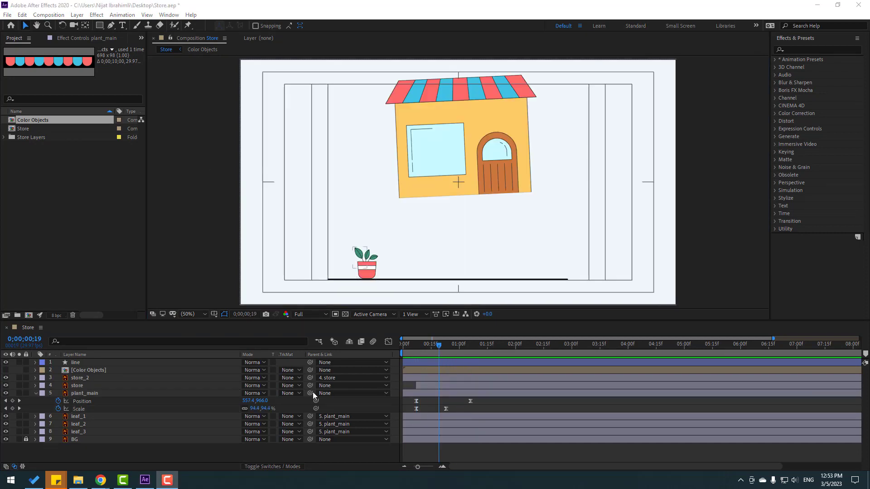
click(86, 393)
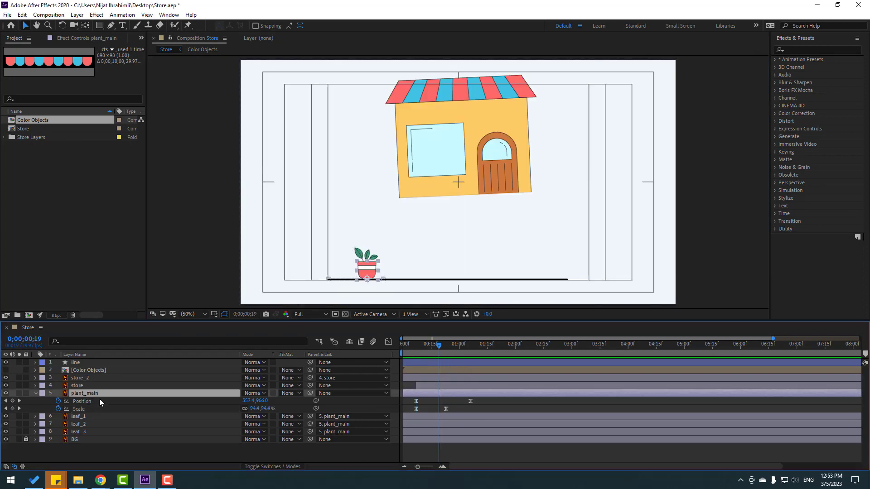
key(shift+r)
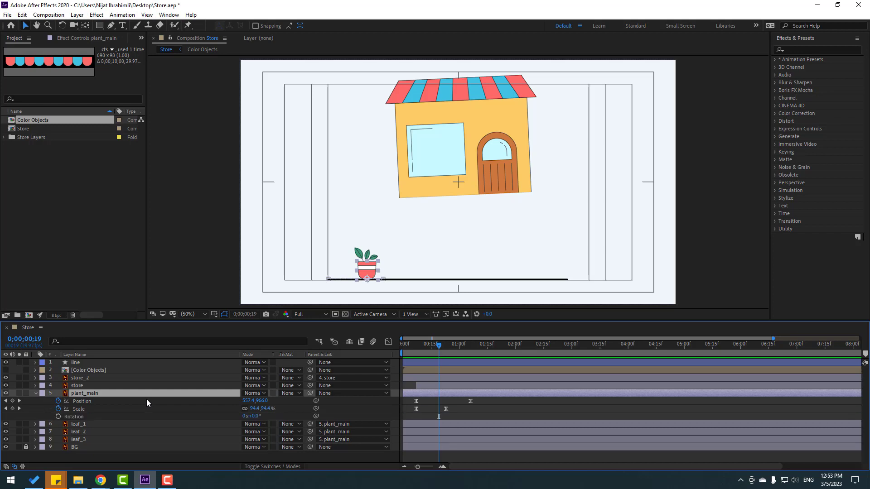
drag(432, 344, 417, 343)
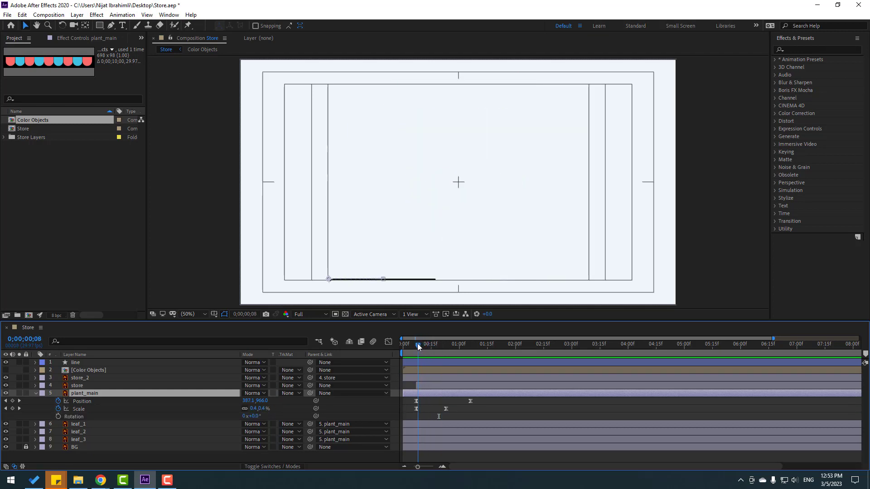
click(58, 416)
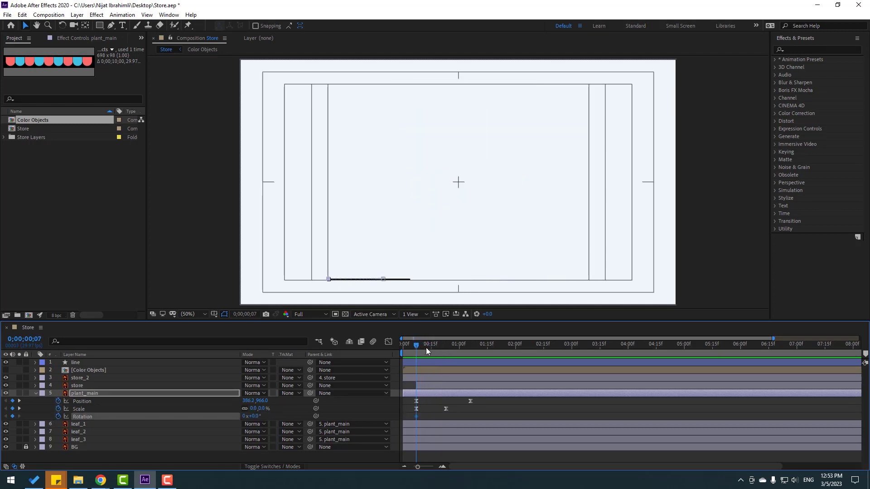
drag(417, 345, 448, 349)
click(259, 417)
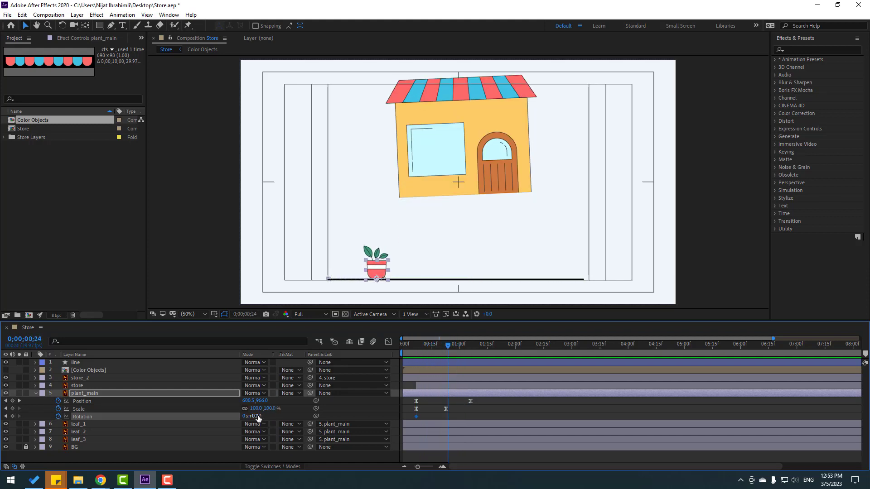
text(4)
key(Return)
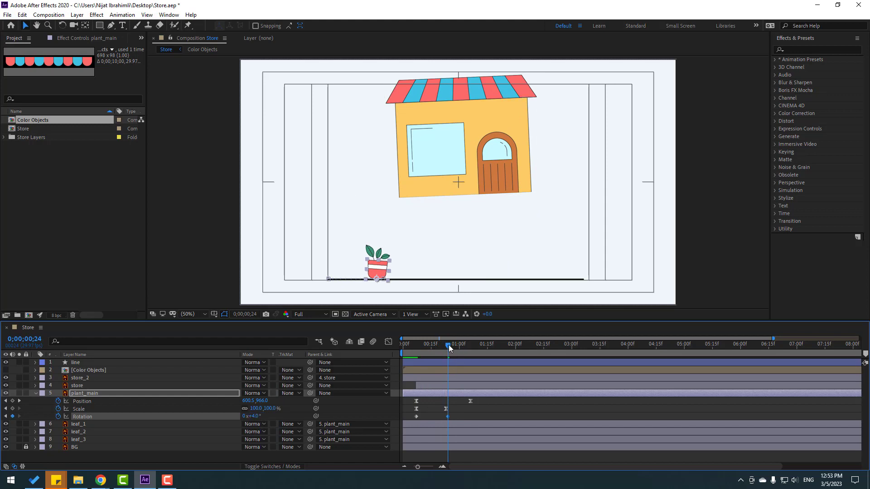
Add Rotation keyframes of -2° at 01;00, 1° at 01;05 and 0° at 01;09
drag(453, 345, 460, 347)
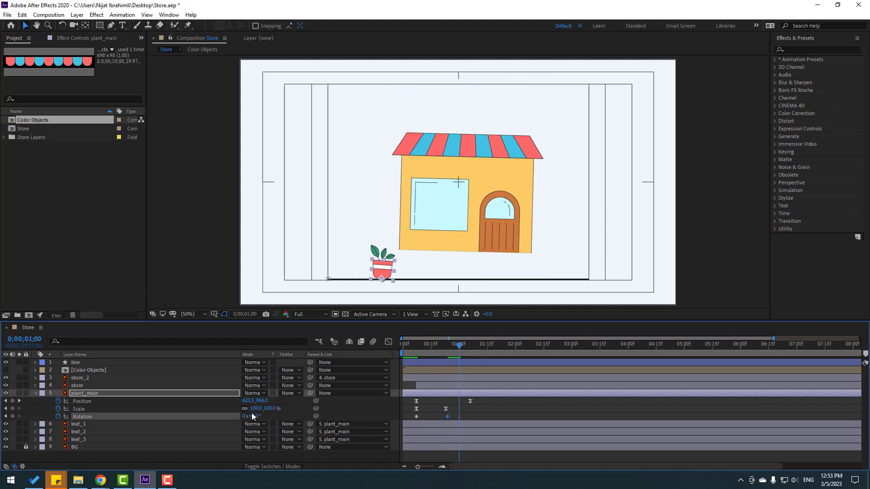
text(-2)
key(Return)
drag(462, 348, 470, 346)
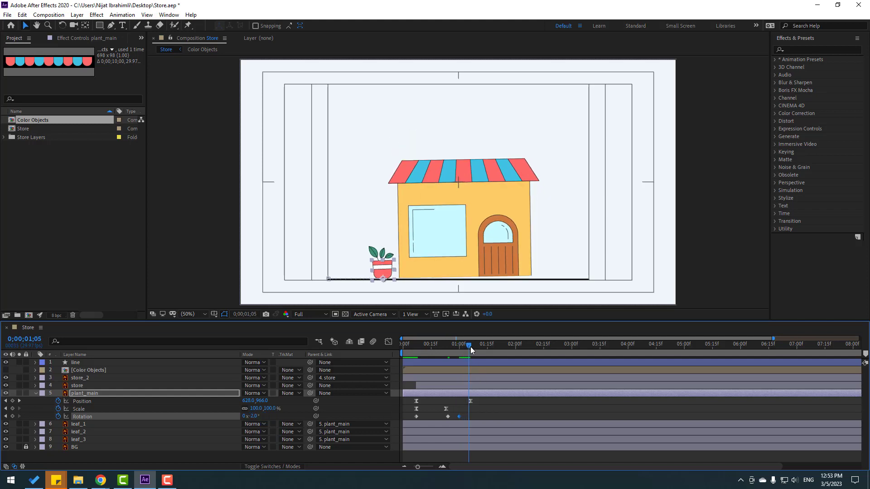
click(255, 416)
text(1)
key(Return)
drag(466, 346, 476, 347)
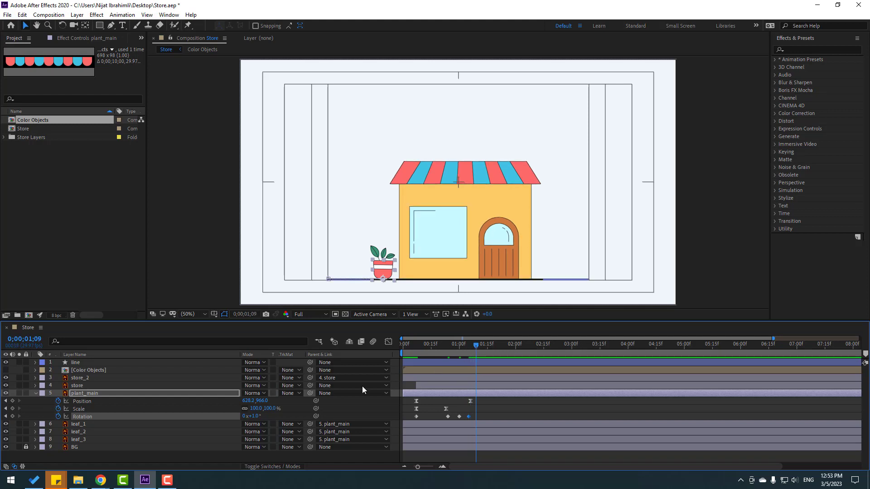
text(0)
key(Return)
Apply Easy Ease to all five Rotation keyframes
drag(482, 418, 414, 417)
right_click(416, 416)
mouse_move(453, 410)
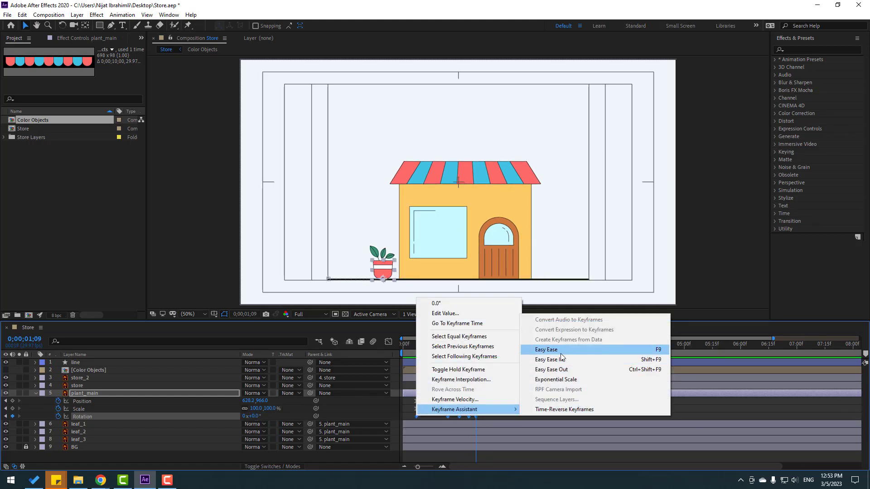
click(535, 348)
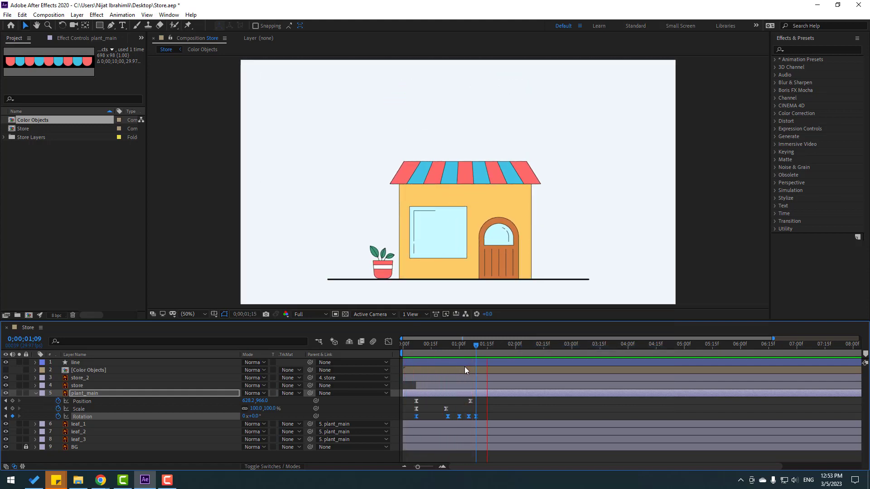
key(space)
click(117, 398)
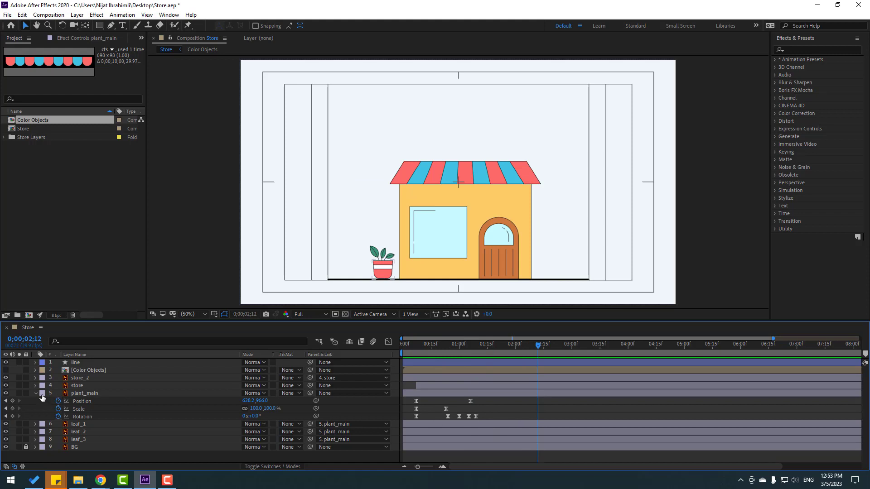
Solo leaf_1 and move its anchor point to the base of its stem
key(u)
click(86, 401)
scroll(448, 219, up, 6)
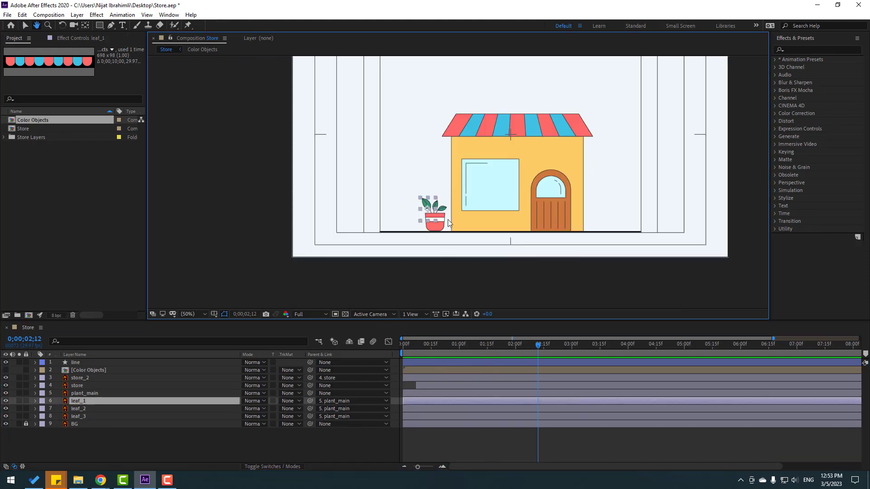
scroll(433, 111, down, 3)
scroll(433, 112, left, 3)
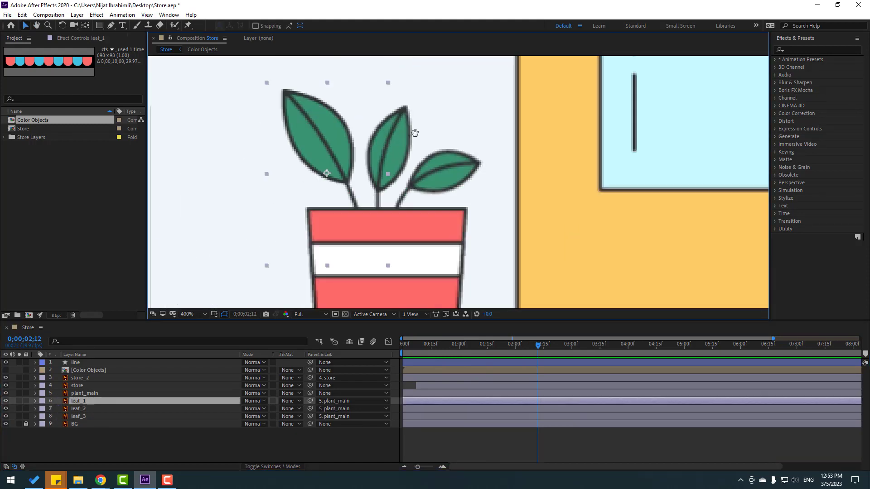
click(19, 401)
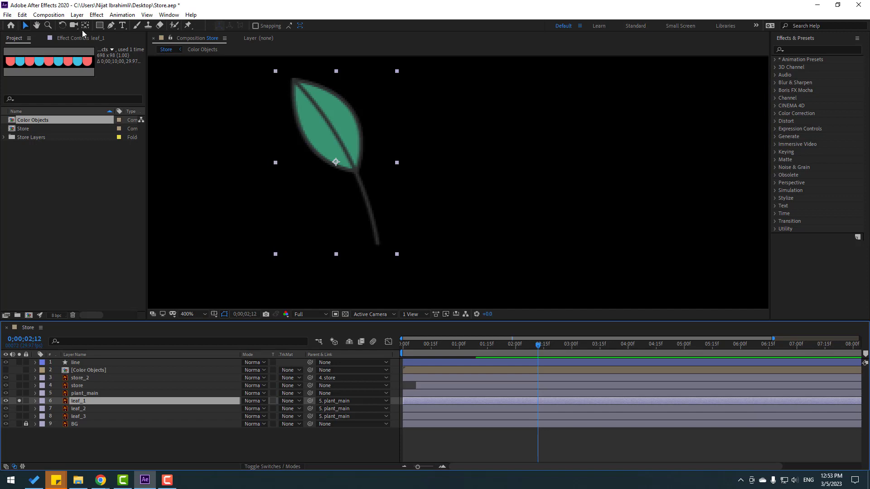
click(85, 26)
drag(335, 163, 378, 243)
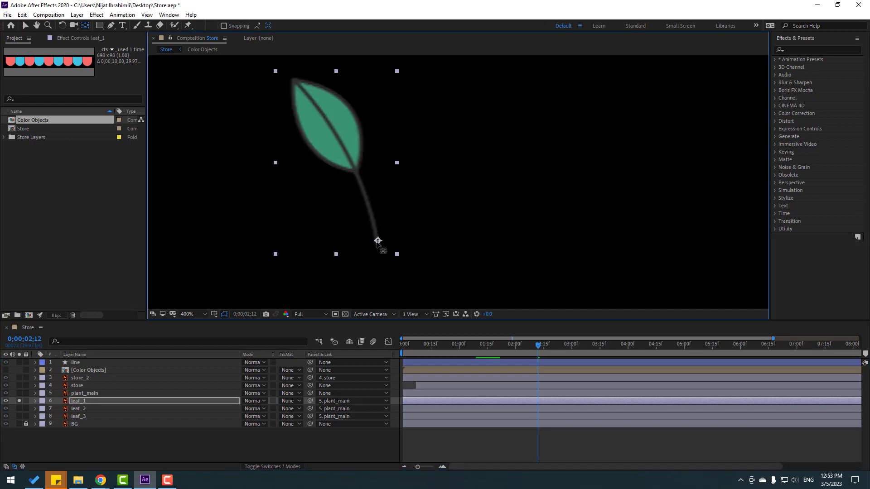
click(26, 27)
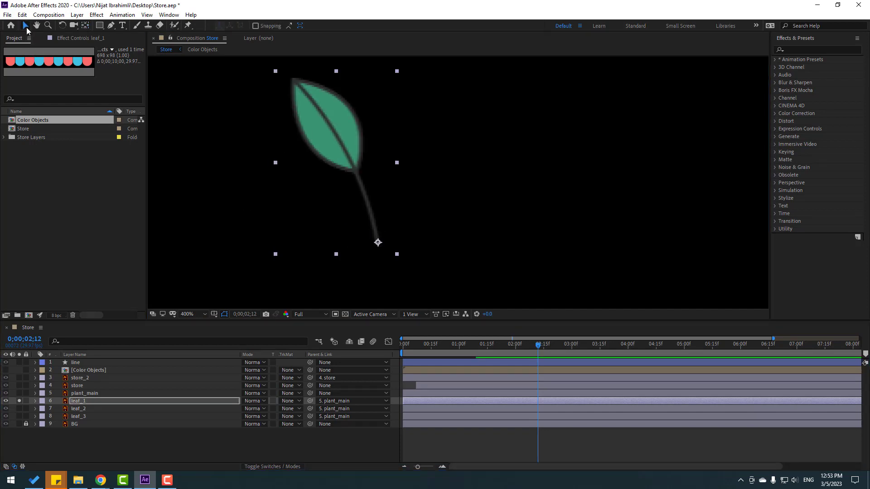
Solo leaf_2 and move its anchor point down to its stem base
click(80, 411)
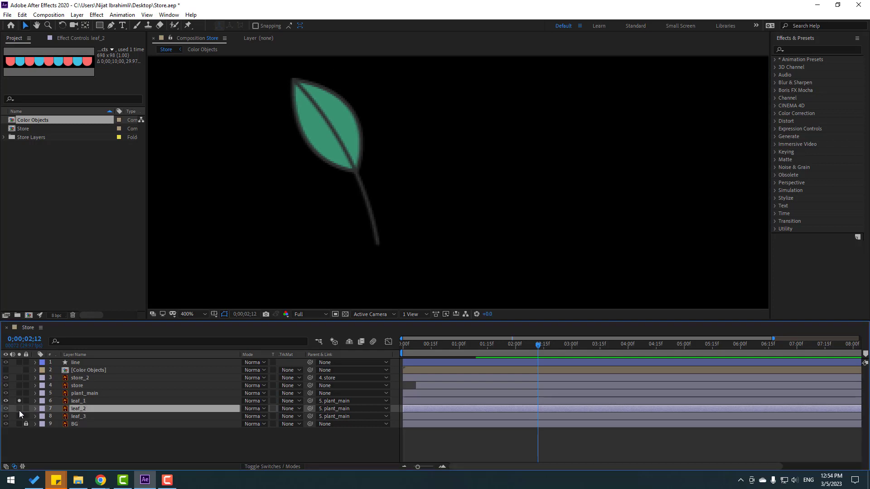
click(19, 409)
key(y)
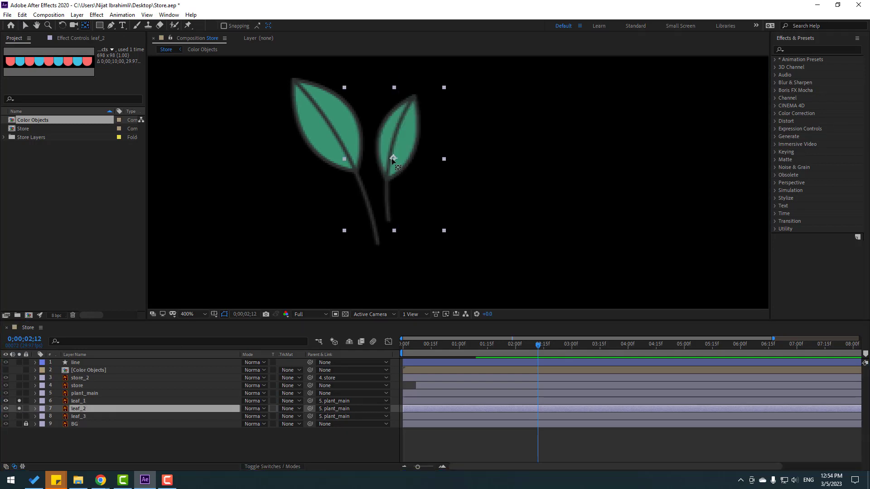
drag(392, 159, 392, 216)
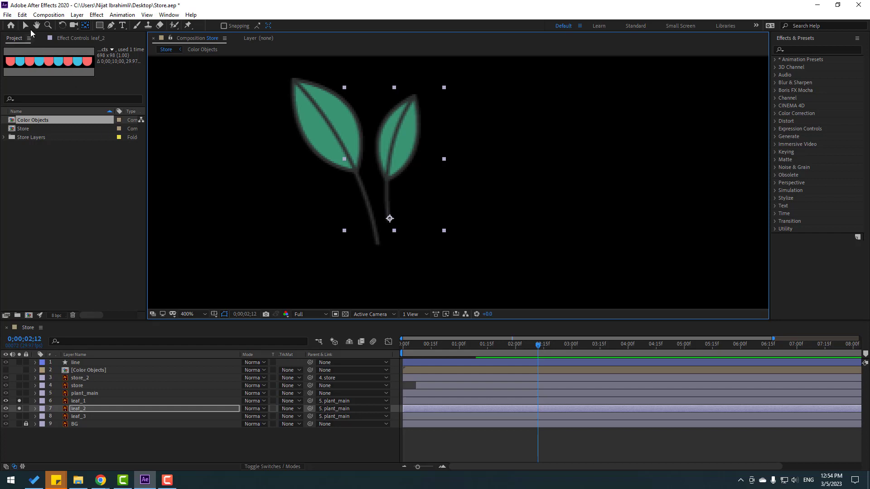
click(25, 25)
Solo leaf_3 and move its anchor point down to its stem base
click(78, 416)
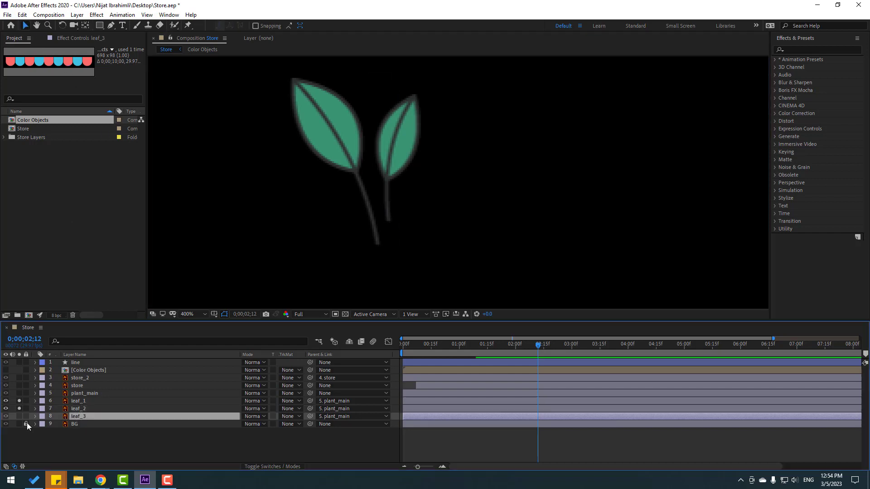
click(19, 416)
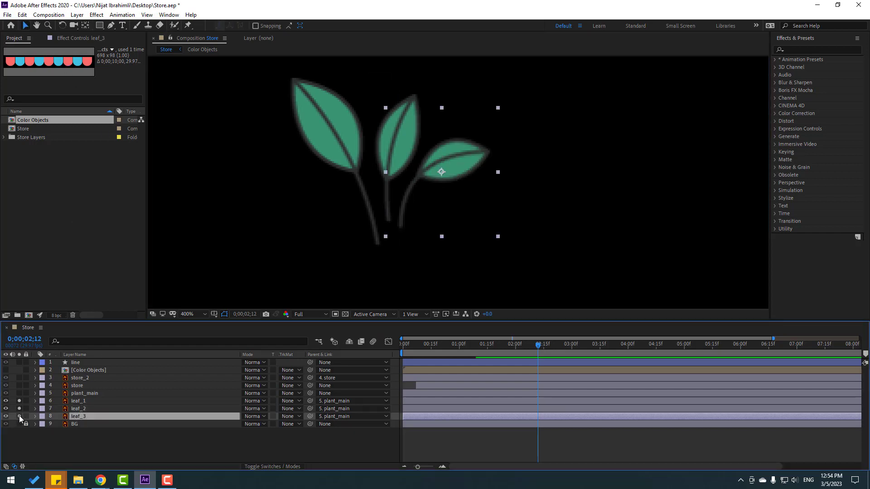
click(86, 26)
drag(442, 172, 399, 226)
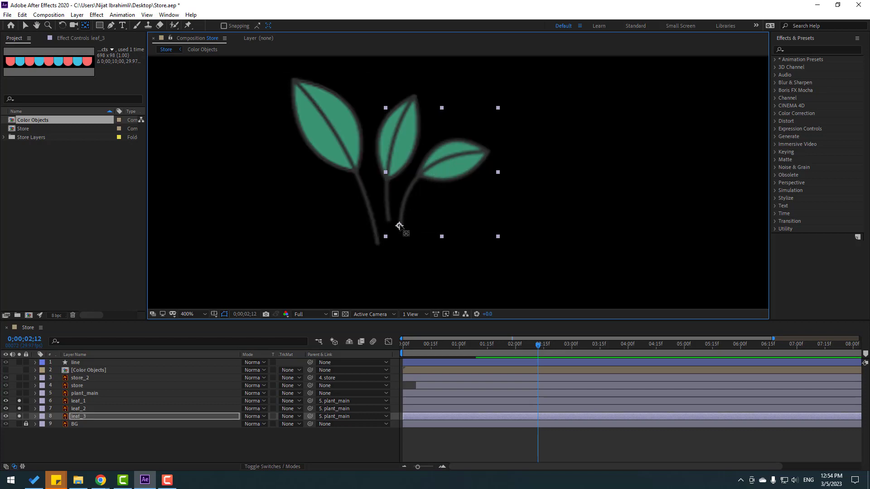
click(26, 25)
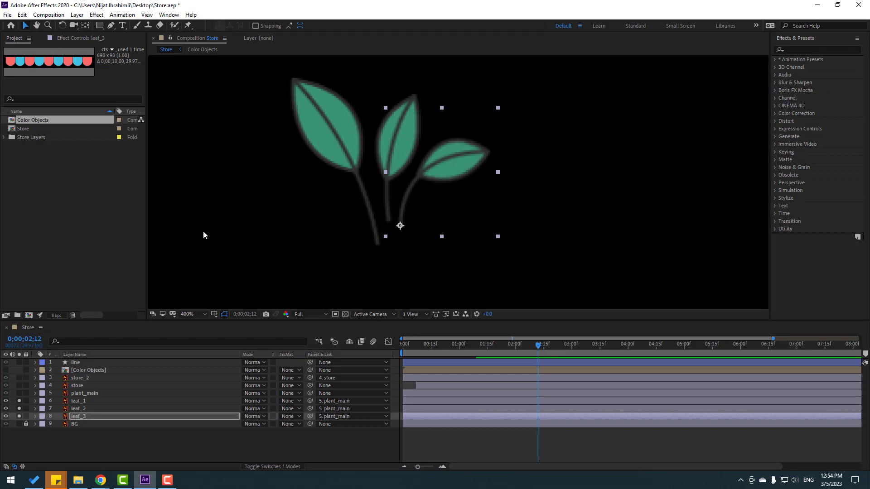
click(188, 445)
click(83, 401)
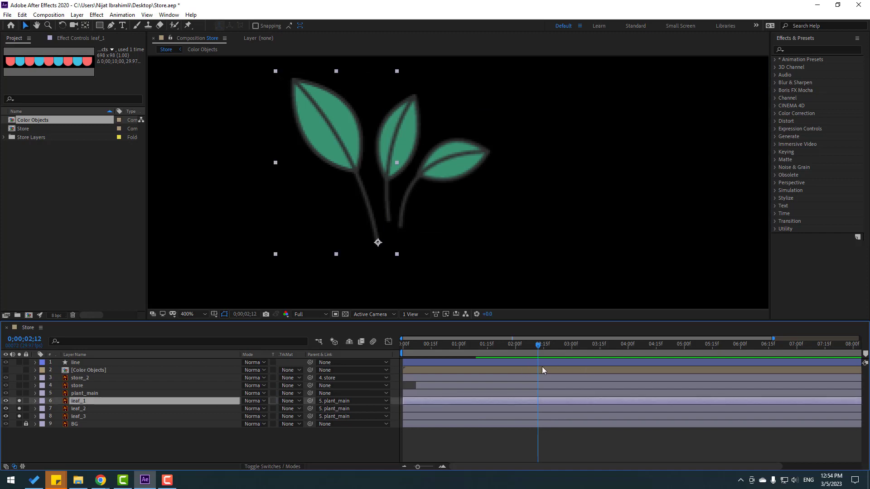
Add a wiggle(1,6) expression to leaf_1's Rotation
key(r)
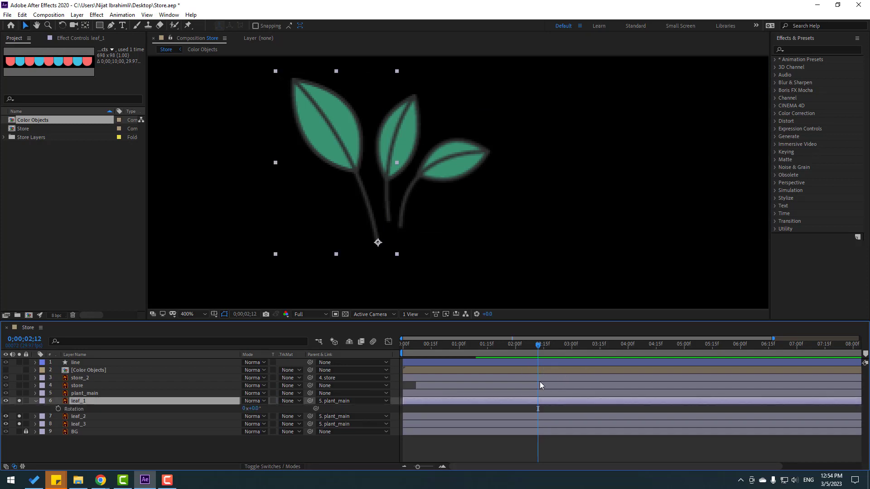
alt+click(59, 409)
text(wig)
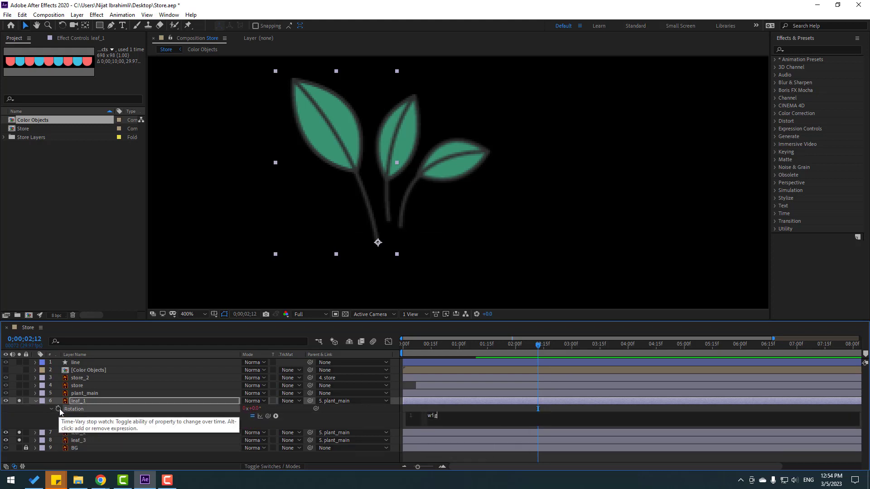
text(gle(1,6)
click(439, 406)
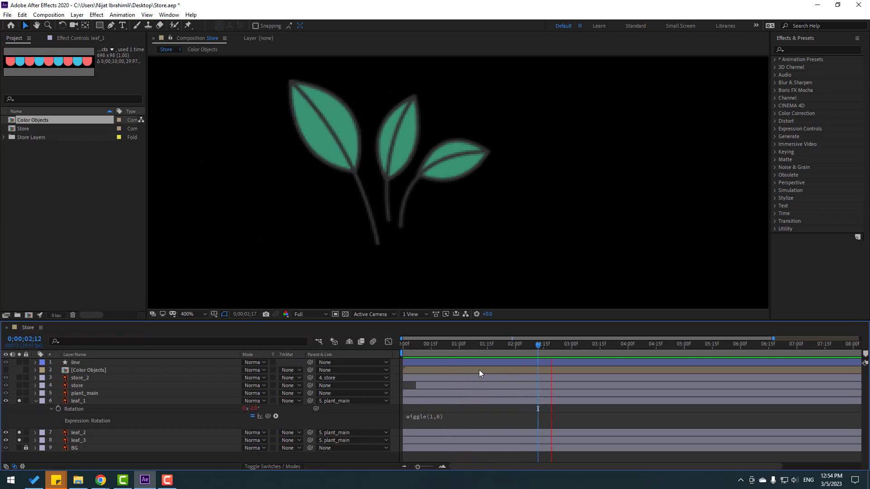
Change the Rotation expression's wiggle amount from 6 to 7, making it wiggle(1,7)
click(535, 347)
click(534, 346)
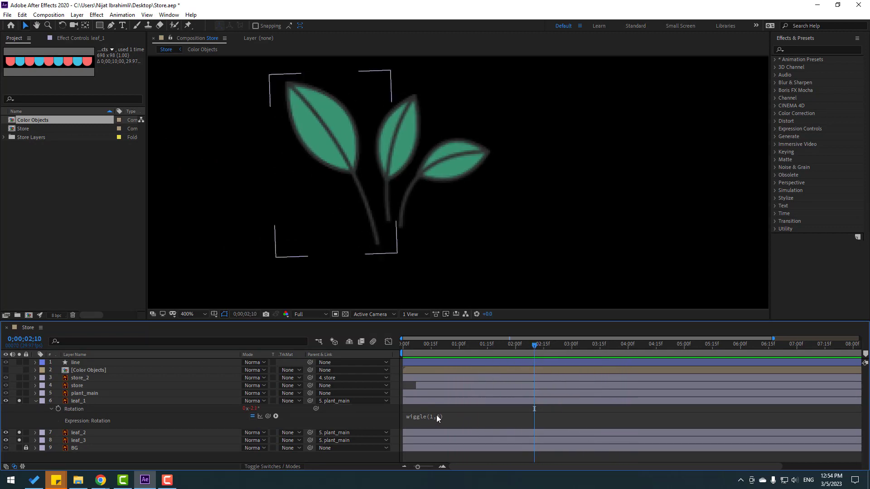
click(458, 417)
click(458, 418)
key(BackSpace)
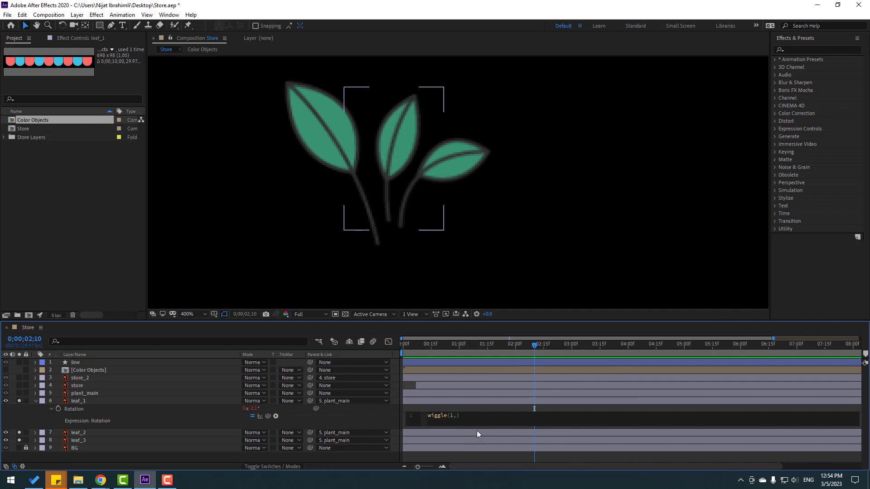
text(7)
click(469, 407)
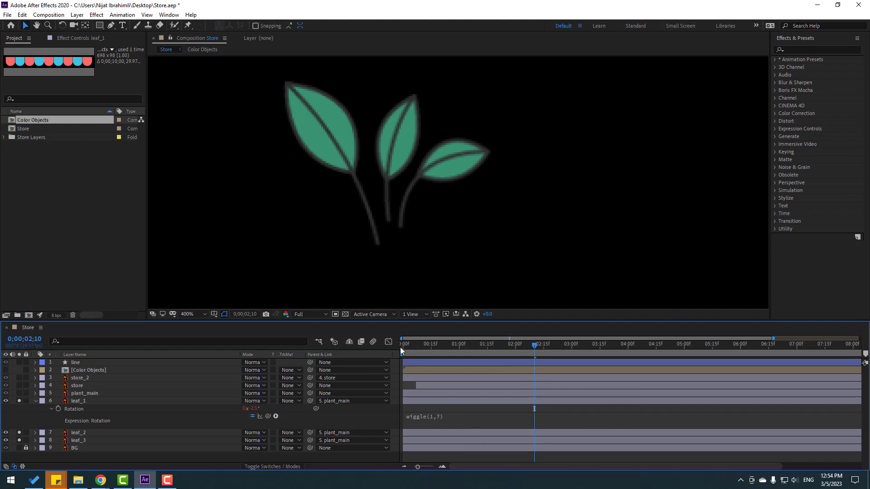
Preview leaf_1 swaying from about 1;28 and close the expression editor
drag(401, 347, 505, 362)
key(space)
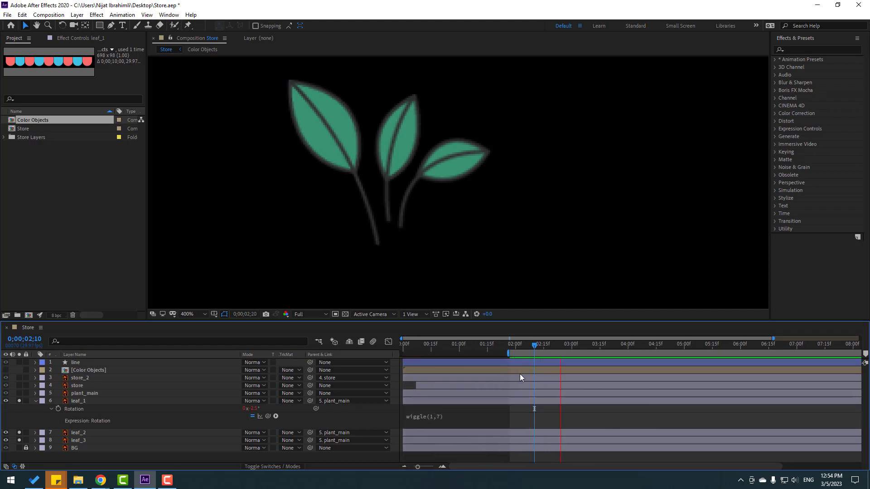
click(561, 348)
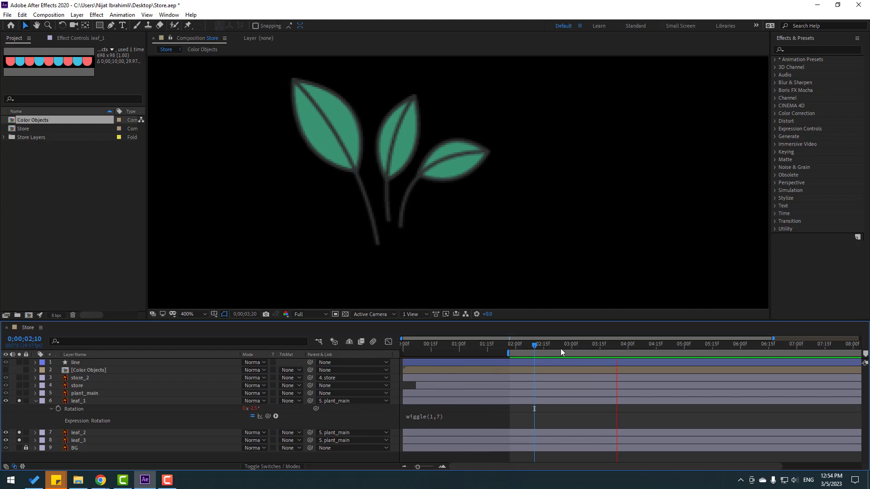
click(437, 421)
key(ctrl+c)
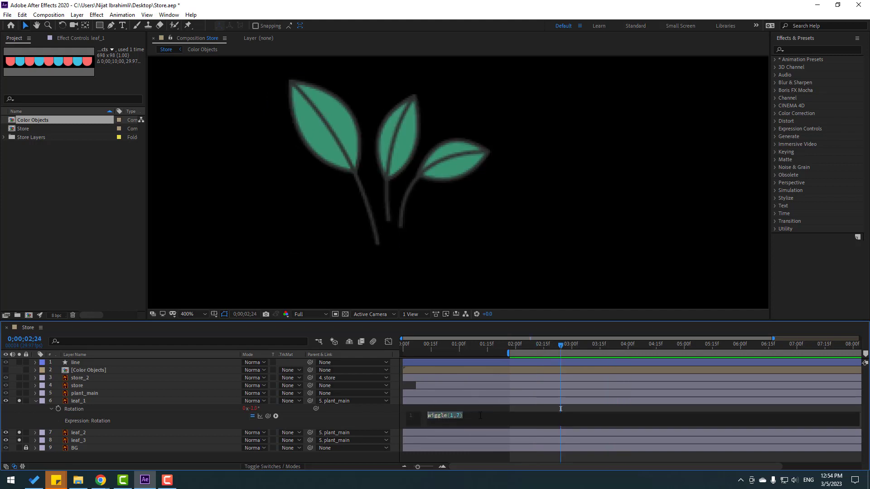
click(477, 407)
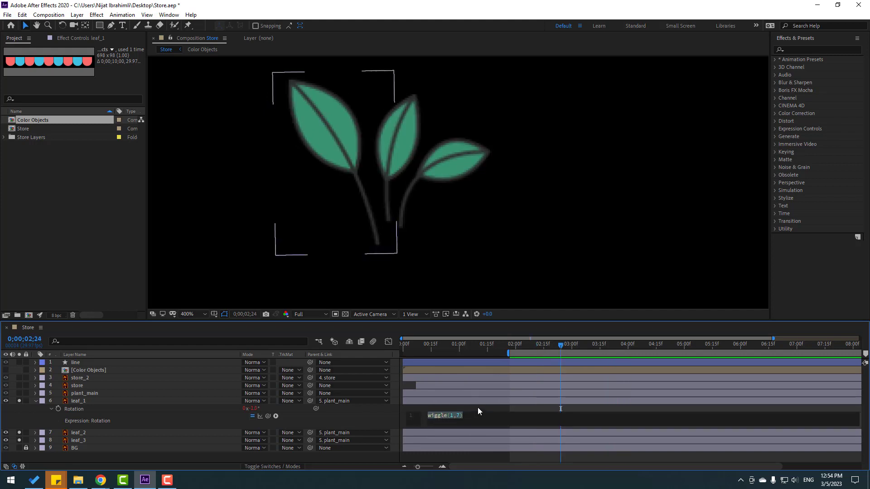
Give leaf_2 a wiggle(1,7) Rotation expression and preview the wiggling leaves
click(35, 401)
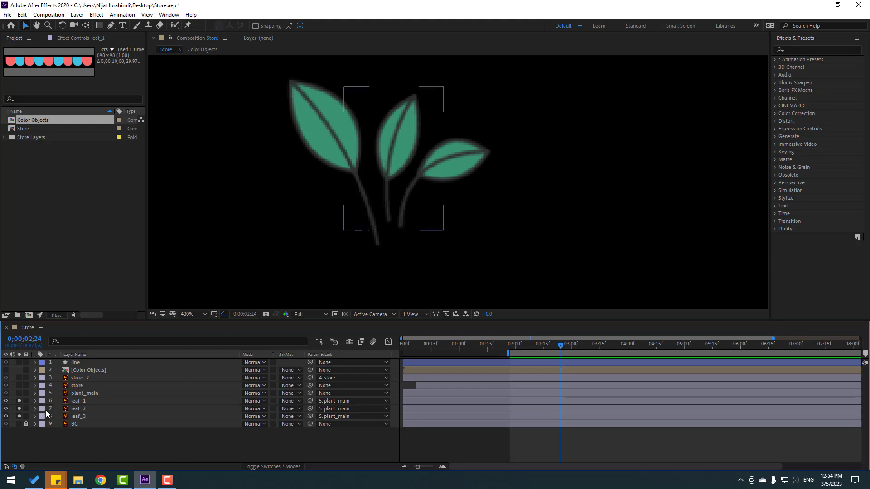
click(83, 408)
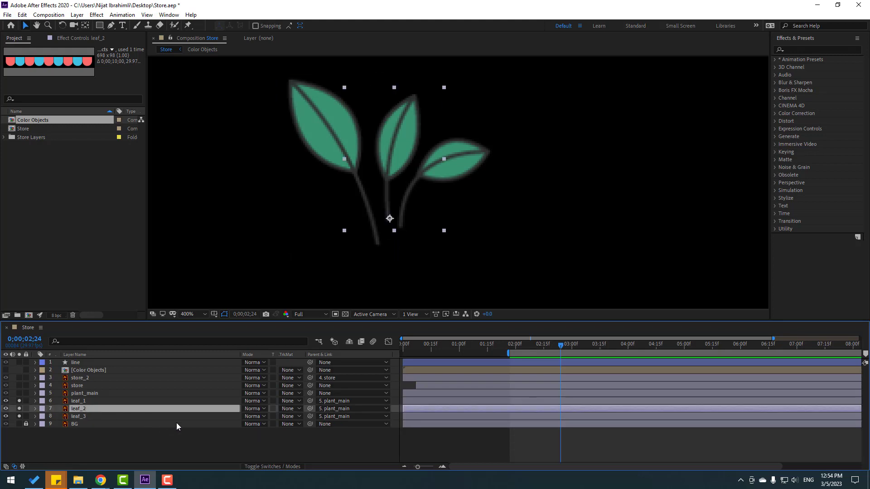
key(r)
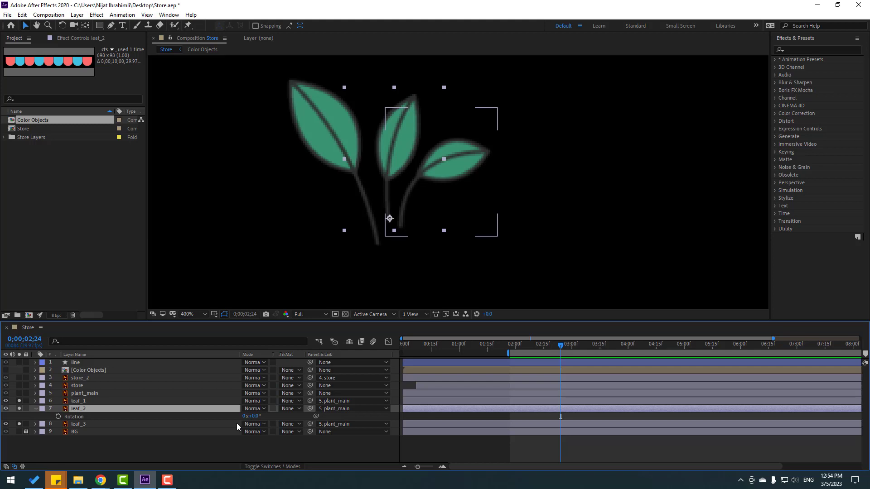
alt+click(59, 416)
key(ctrl+v)
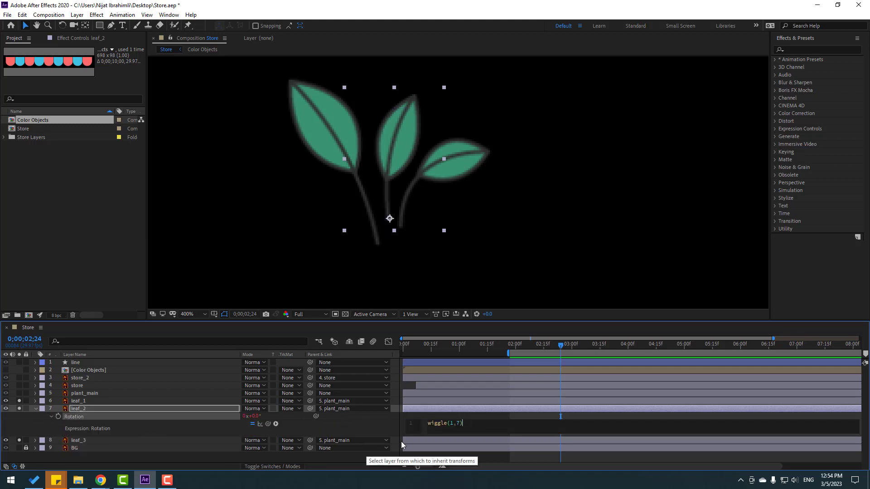
click(442, 415)
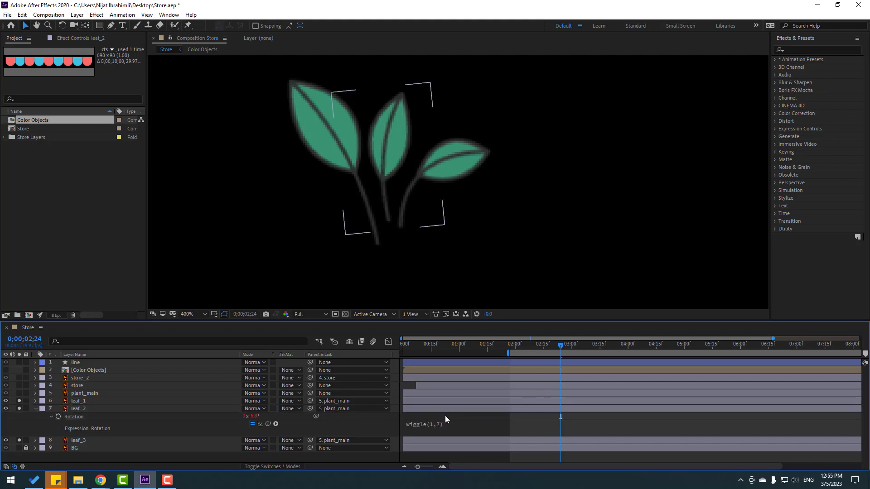
click(36, 409)
key(space)
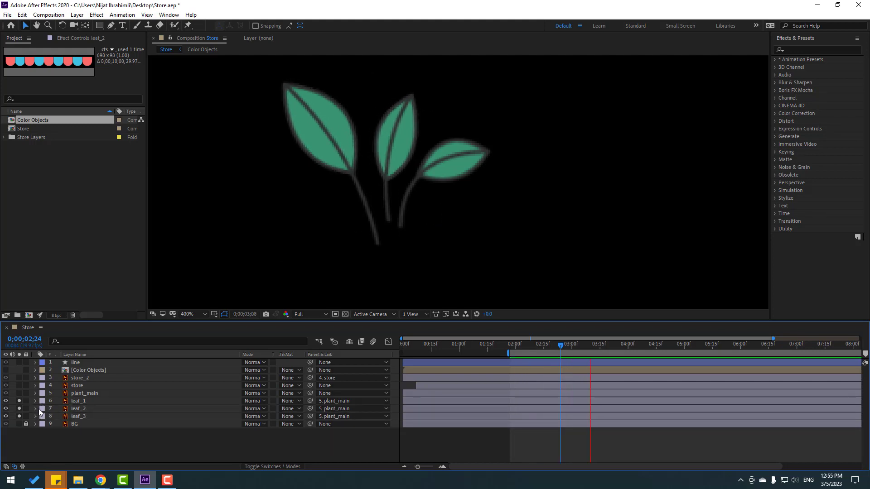
click(82, 433)
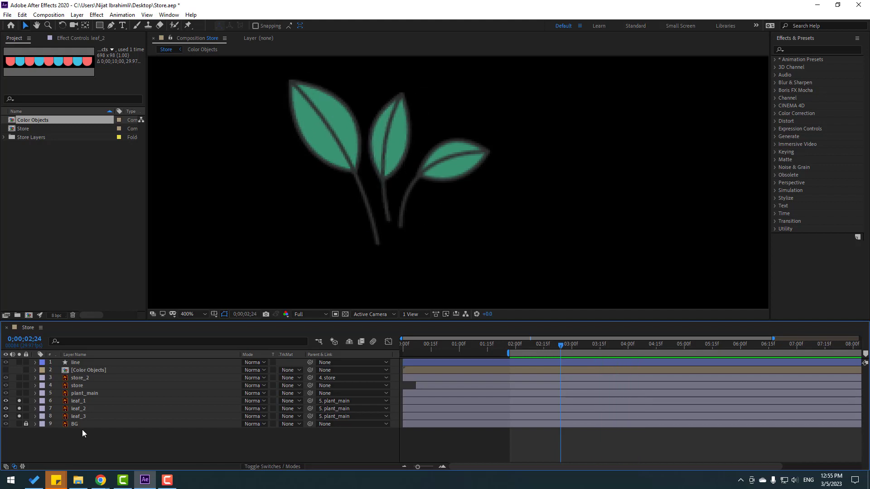
Give leaf_3 the same wiggle(1,7) Rotation expression
click(80, 416)
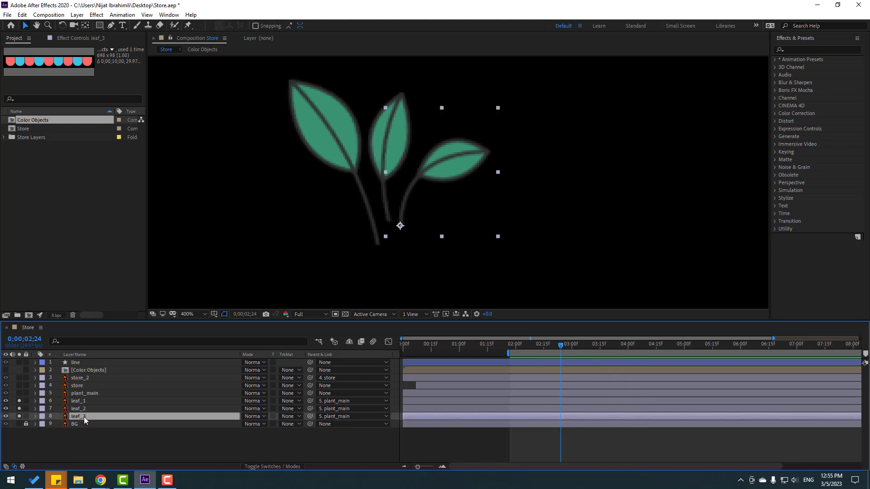
key(r)
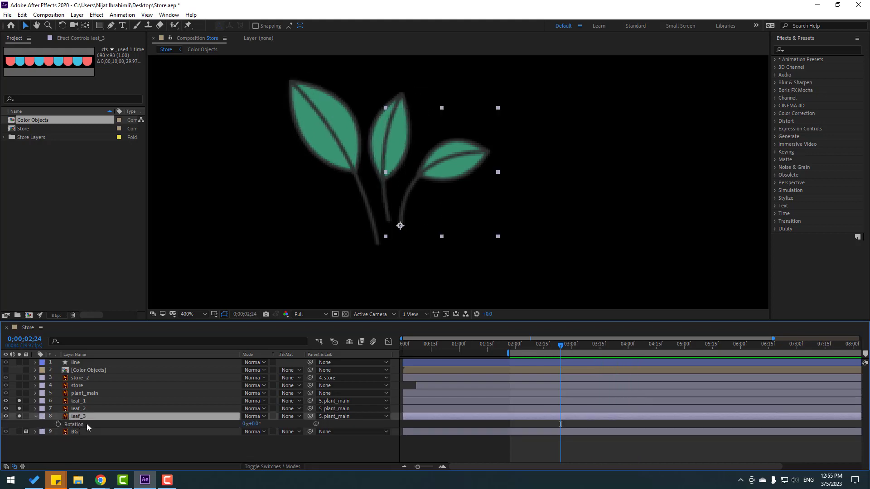
alt+click(58, 423)
key(ctrl+v)
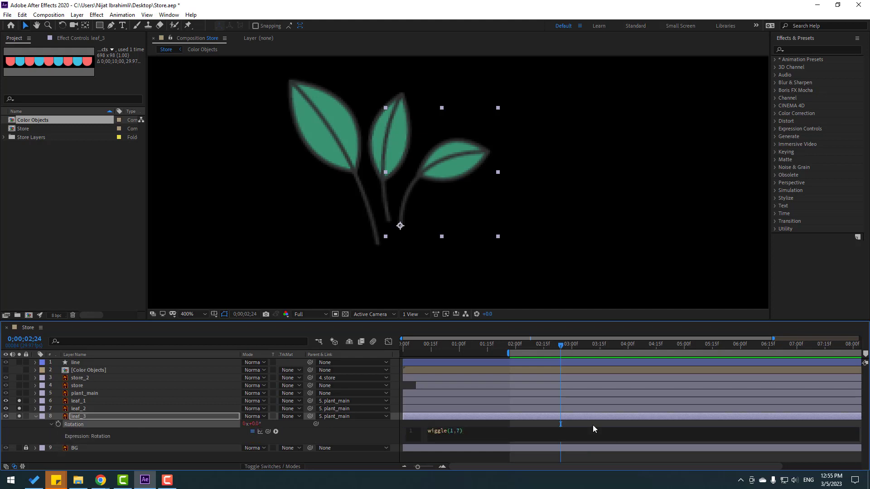
click(597, 423)
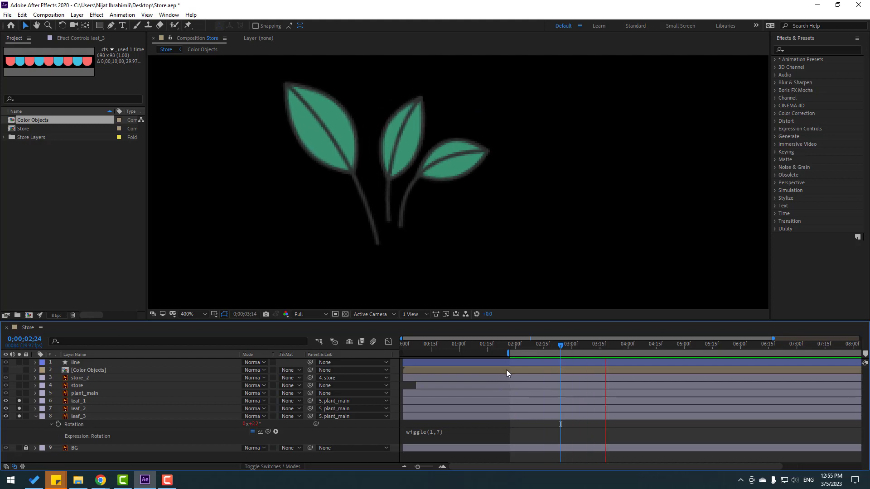
Unsolo the three leaves, extend the work area to 0, fit the view, and preview
click(149, 432)
drag(19, 401, 19, 417)
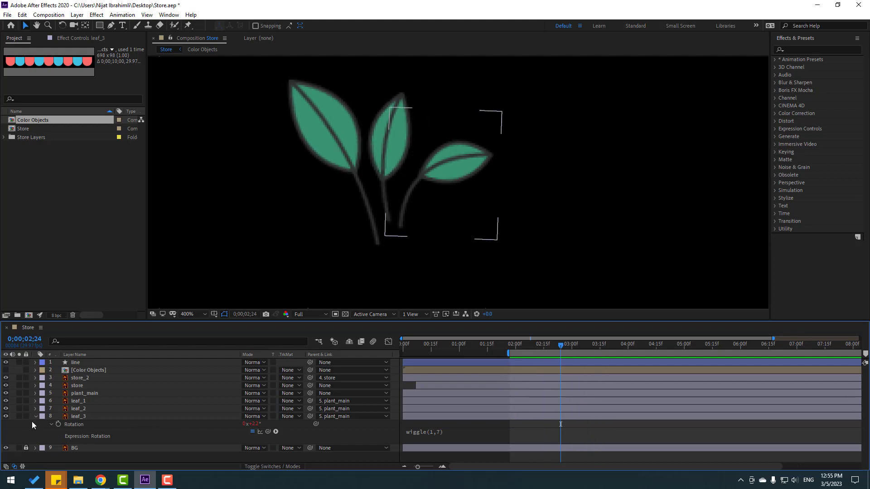
click(35, 416)
drag(508, 353, 402, 353)
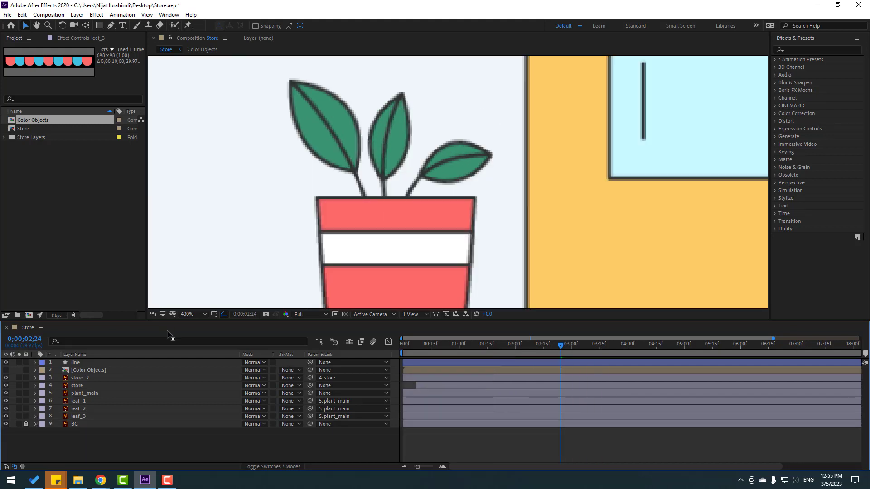
click(193, 314)
click(211, 163)
key(space)
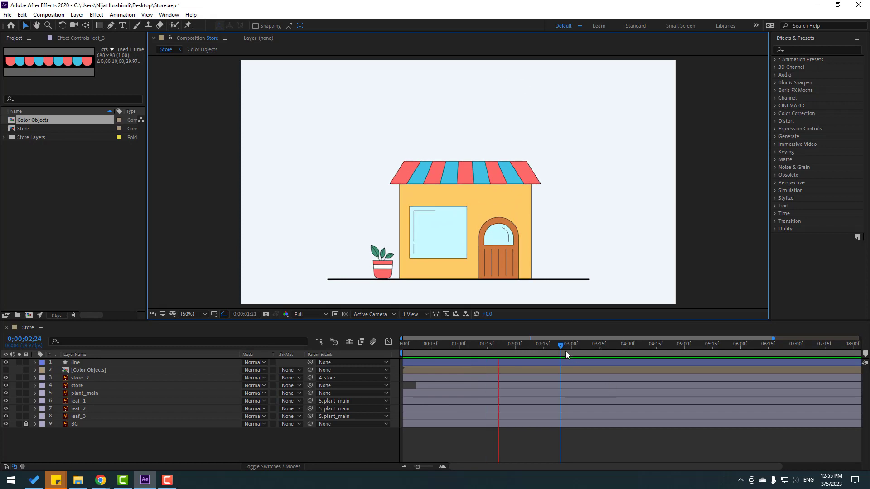
Make [Color Objects] visible, parent it to layer 4 store, and open its precomp
drag(537, 343, 545, 345)
click(91, 371)
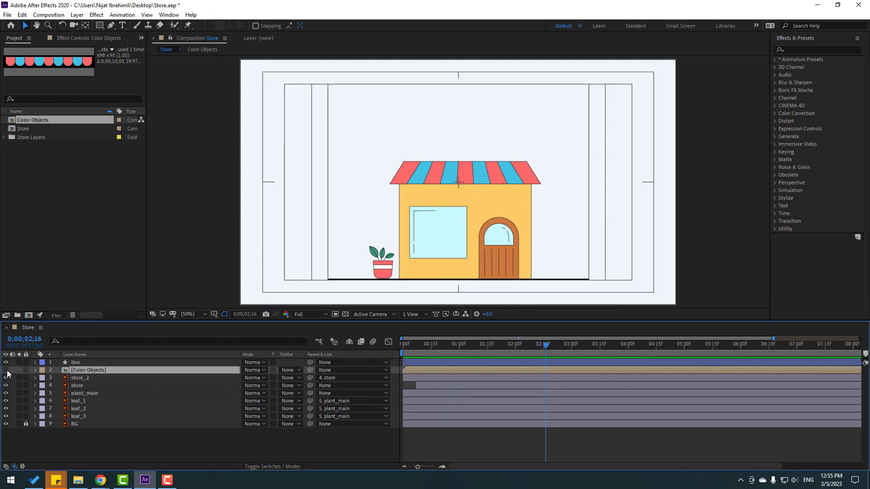
click(6, 371)
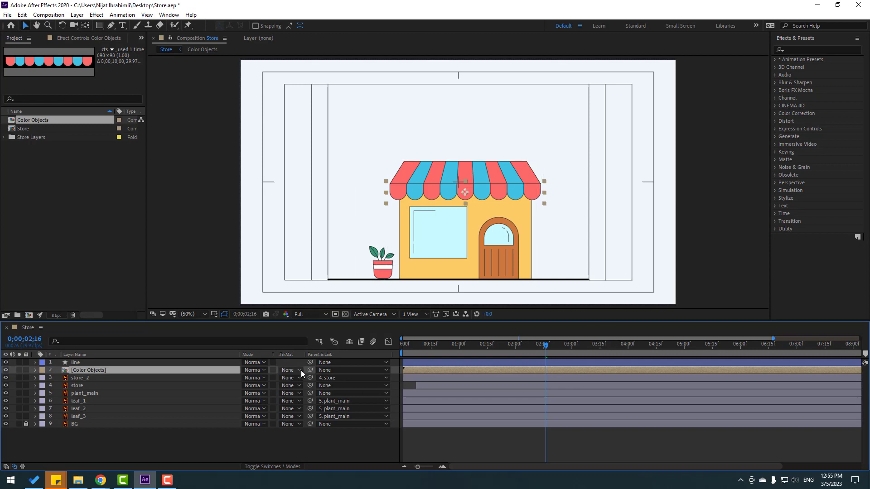
drag(310, 370, 77, 387)
mouse_move(503, 352)
mouse_down()
mouse_move(436, 358)
mouse_move(499, 357)
mouse_up()
double_click(98, 370)
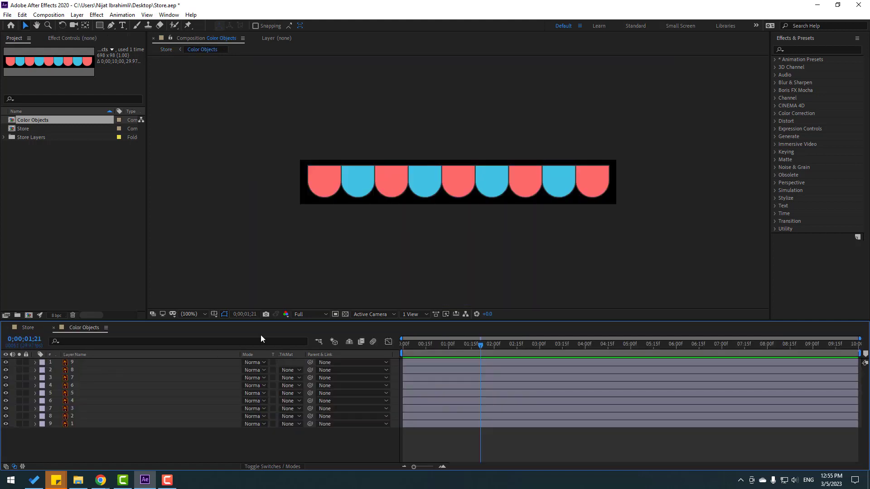
Move all nine scallops' anchor points to their top centre using Anchor Point Mover
drag(62, 439, 84, 338)
click(169, 14)
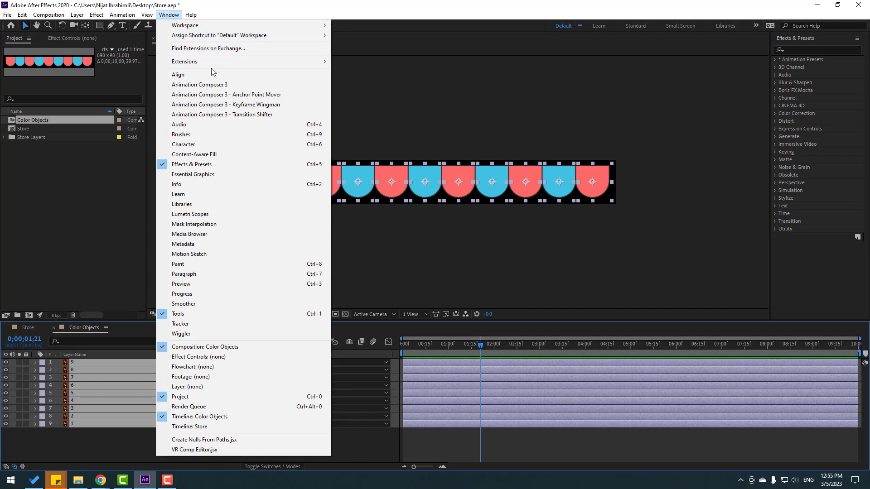
click(252, 94)
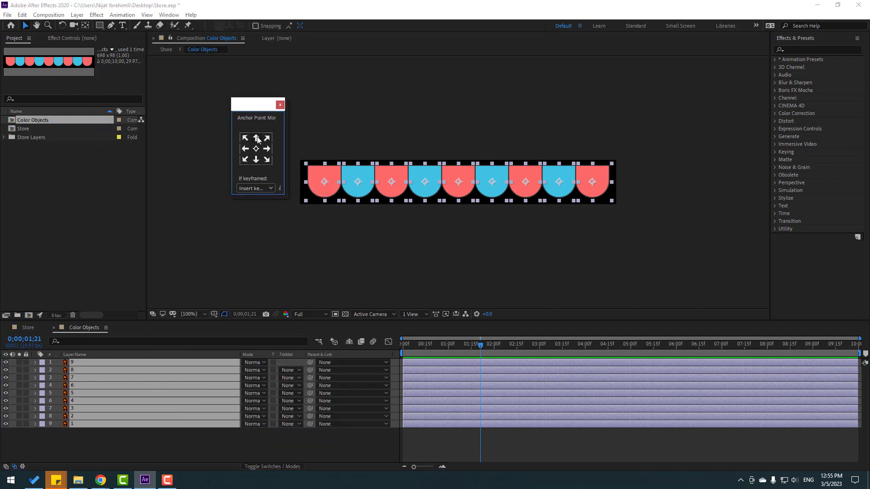
click(257, 138)
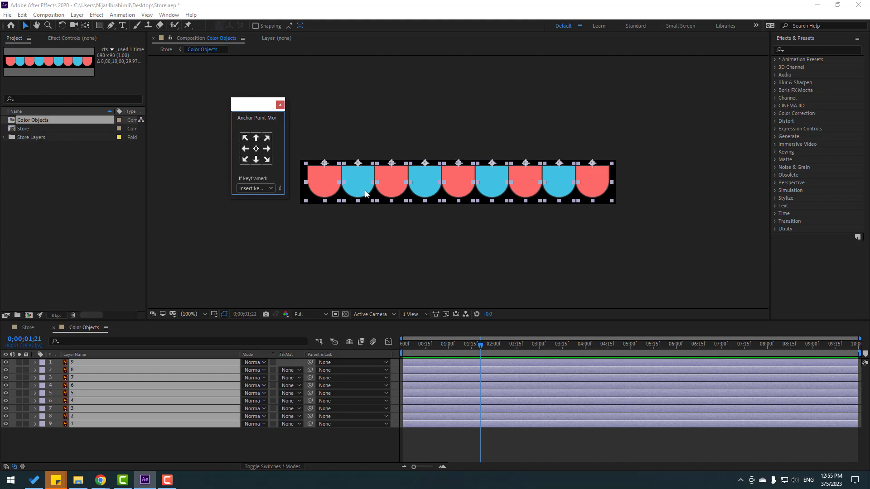
click(280, 107)
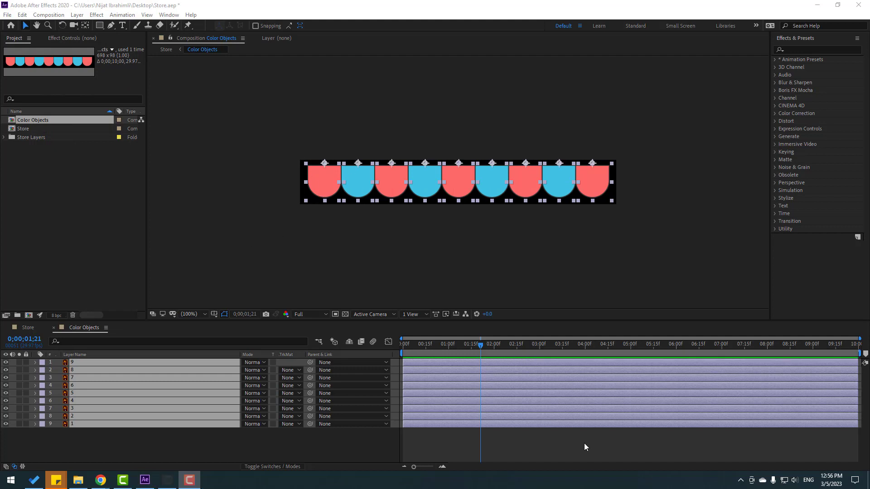
Zoom to 200% on the first red scallop and key its Scale at 0% on frame 0
click(281, 444)
click(320, 183)
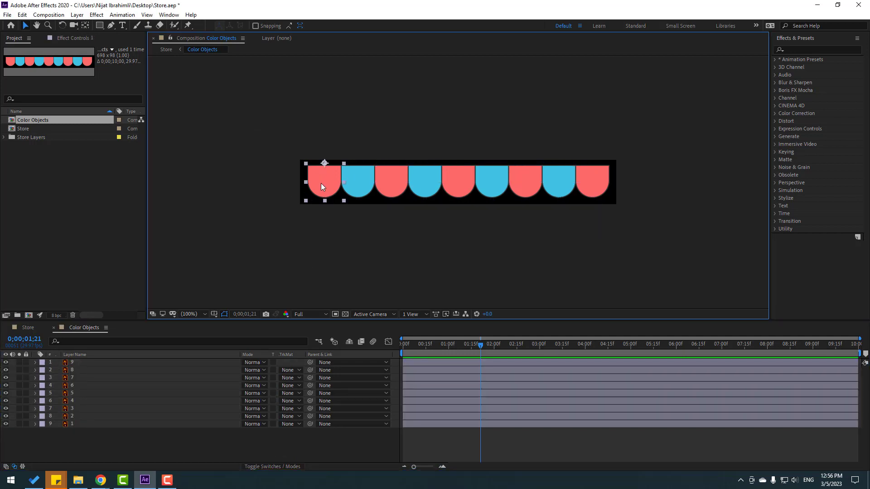
drag(270, 217, 328, 225)
key(period)
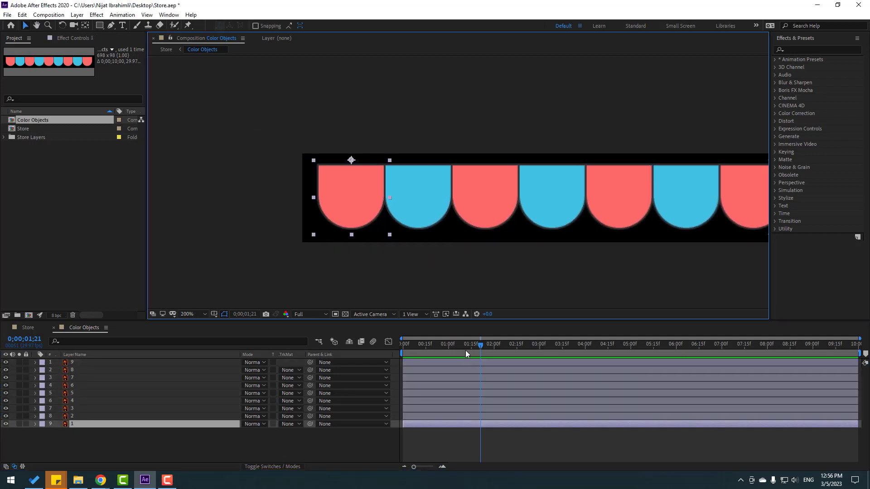
drag(465, 350, 377, 351)
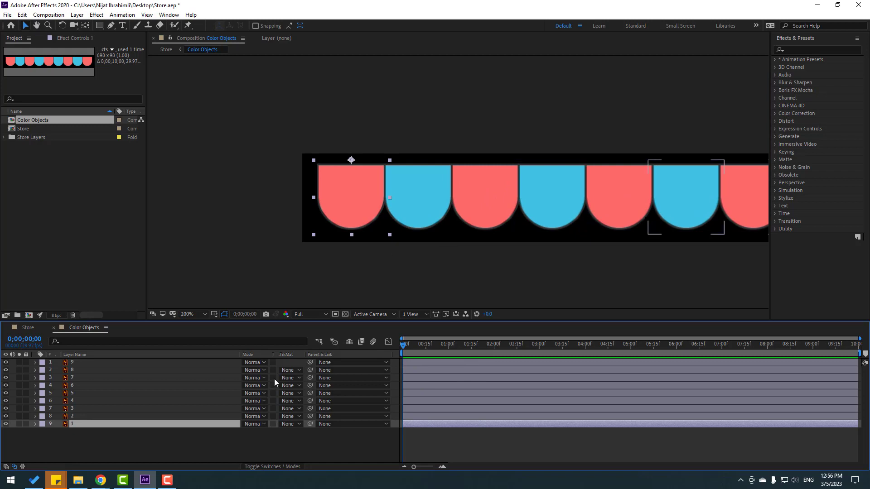
key(s)
click(59, 432)
click(255, 432)
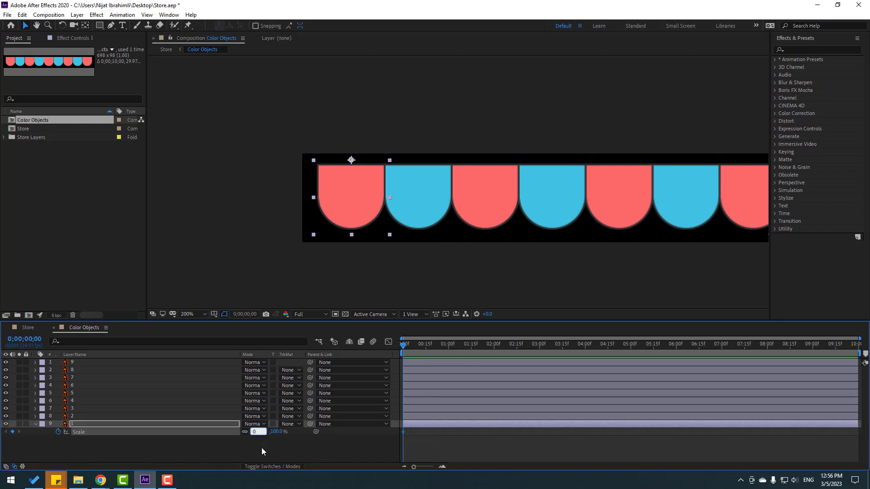
text(0)
key(Return)
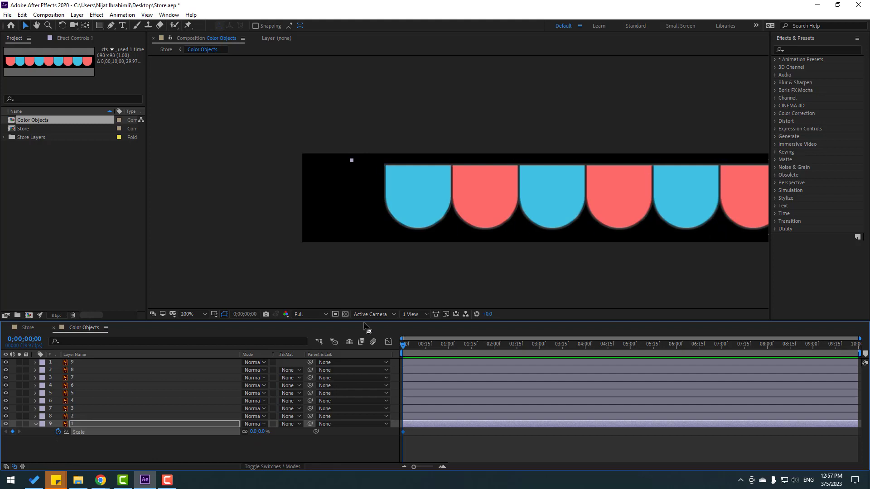
Key the scallop's Scale at 110% on frame 10
click(243, 314)
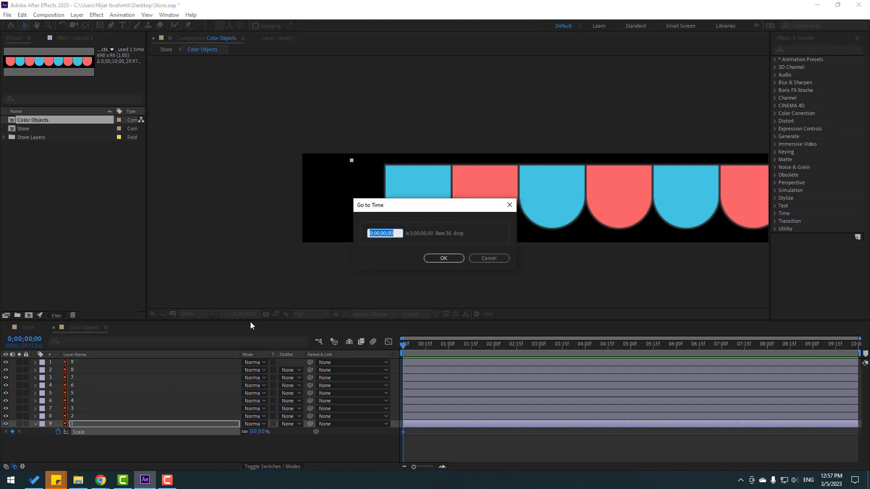
text(+10)
click(439, 260)
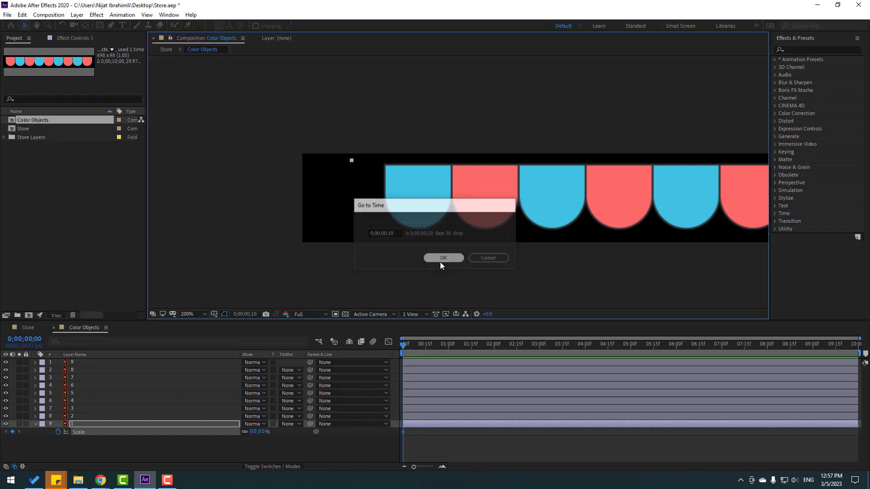
click(252, 431)
text(110)
key(Return)
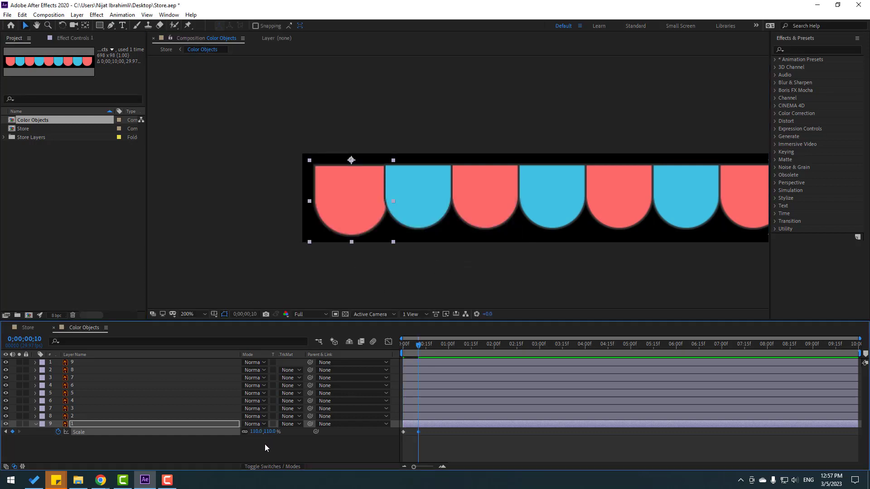
Key Scale at 95% on frame 20 and 100% at one second
key(shift+Page_Down)
click(271, 432)
text(95)
key(Return)
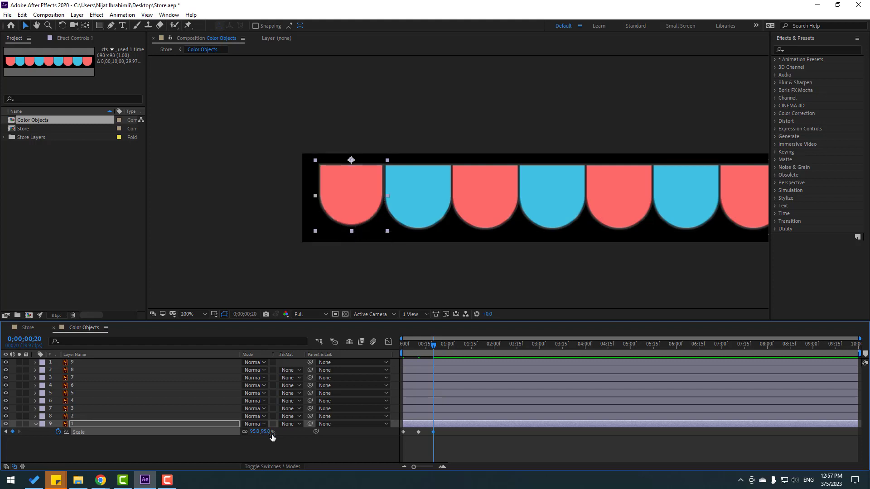
key(shift+Page_Down)
click(268, 432)
text(100)
key(Return)
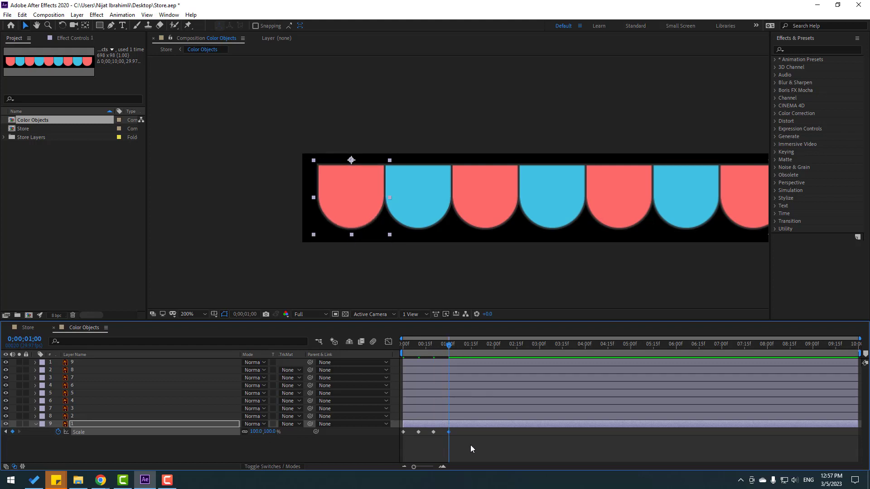
Easy Ease the four Scale keyframes and return to frame 0 with Rotation shown
drag(471, 449, 403, 431)
right_click(403, 431)
mouse_move(453, 425)
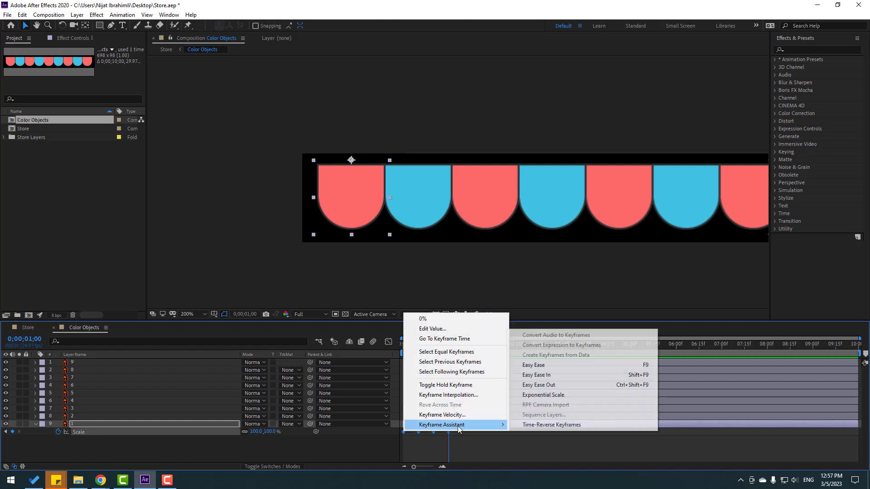
click(546, 364)
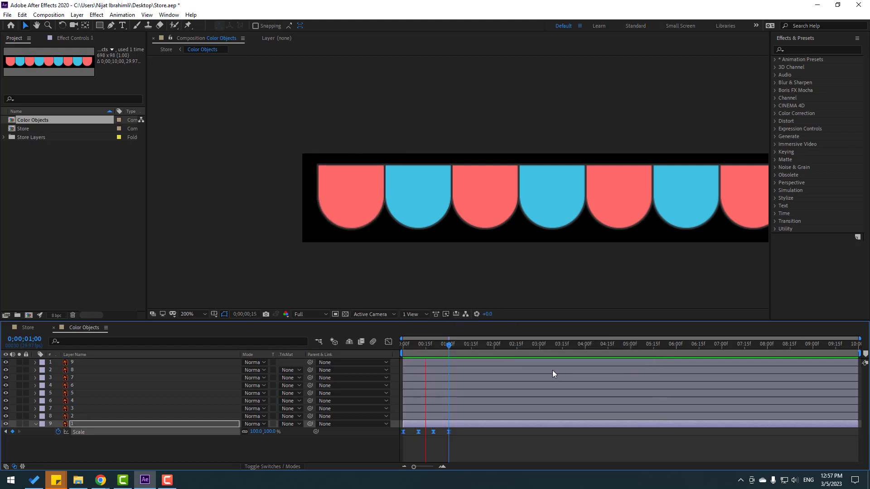
click(442, 349)
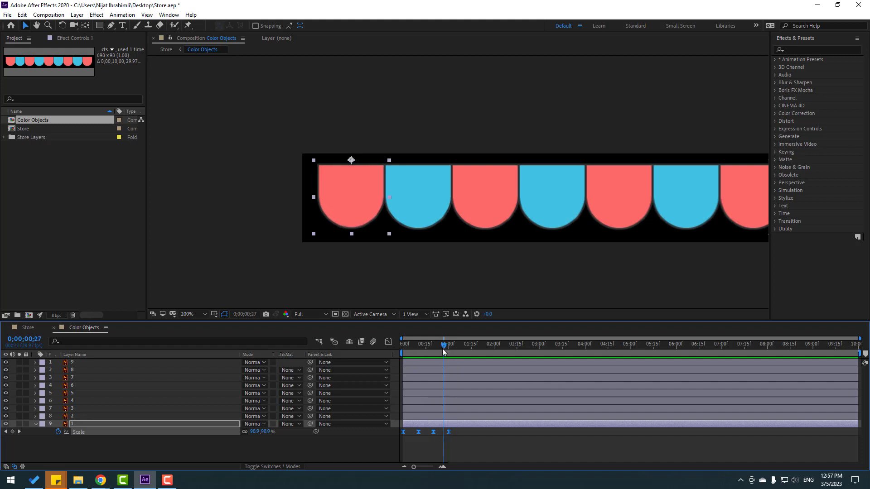
drag(442, 349, 392, 347)
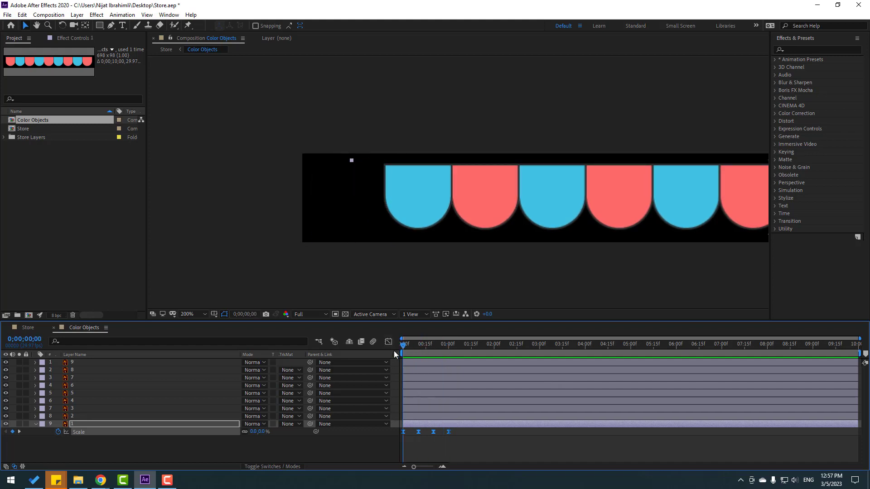
key(shift+r)
Key the scallop's Rotation at -6° on frame 0, 3° at frame 10, -1° at frame 20
click(57, 439)
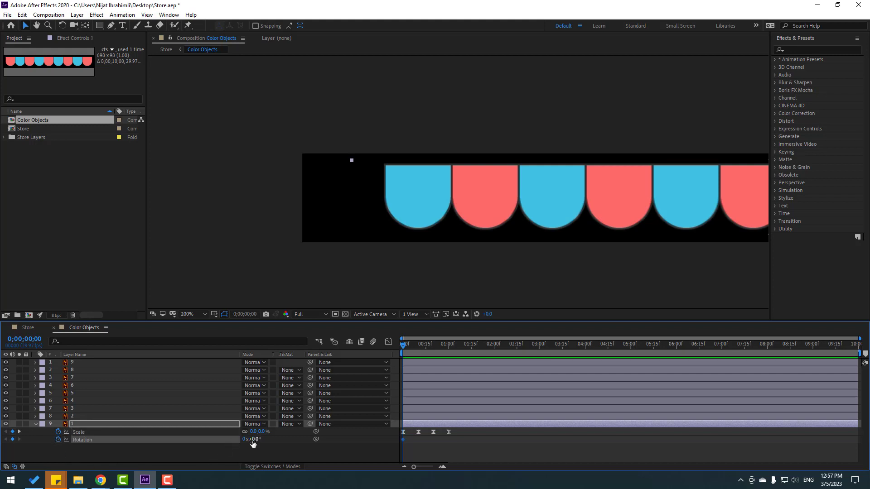
text(-6)
key(Return)
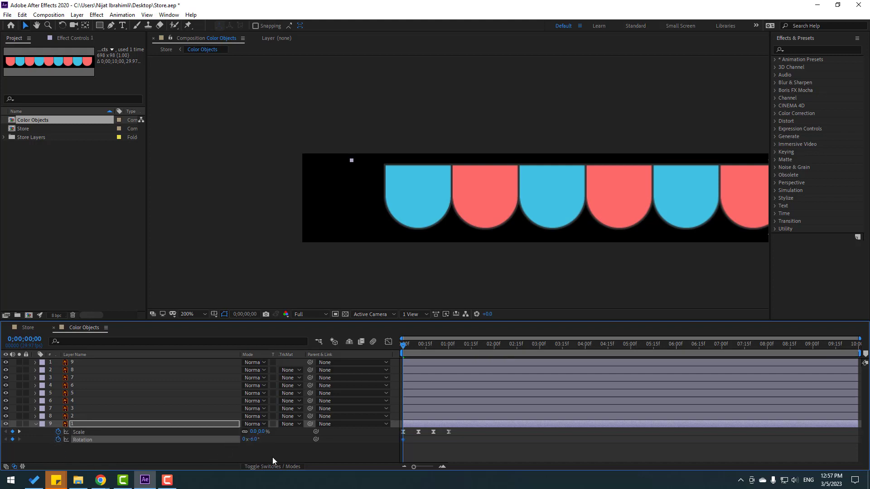
drag(404, 343, 417, 344)
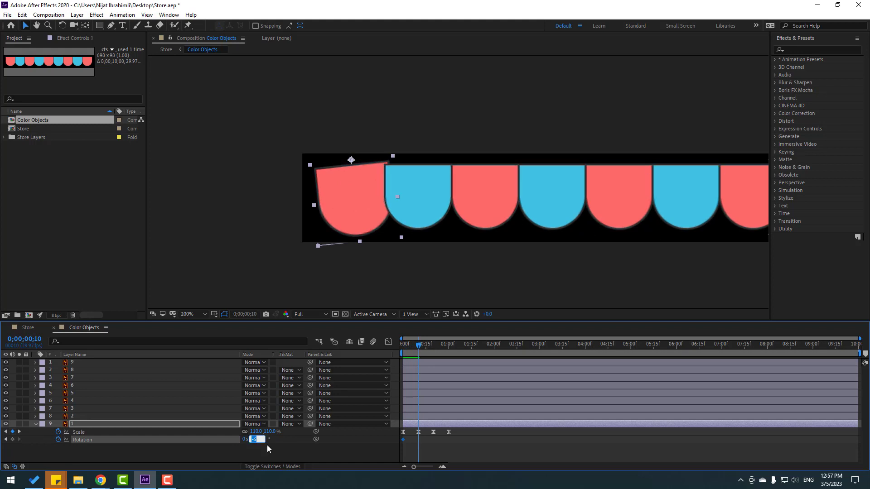
text(3)
key(Return)
drag(417, 345, 434, 348)
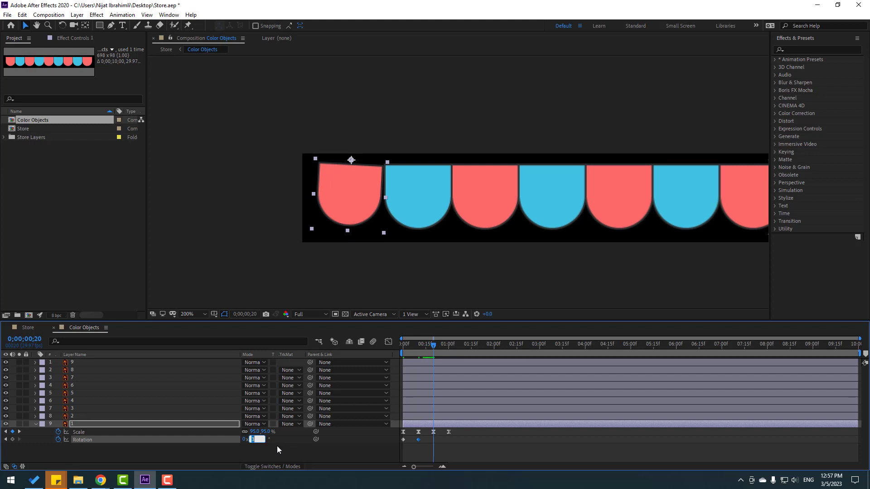
text(-1)
key(Return)
Key 0° Rotation at one second, Easy Ease the rotation keyframes, then select all keyframes
drag(433, 348, 448, 349)
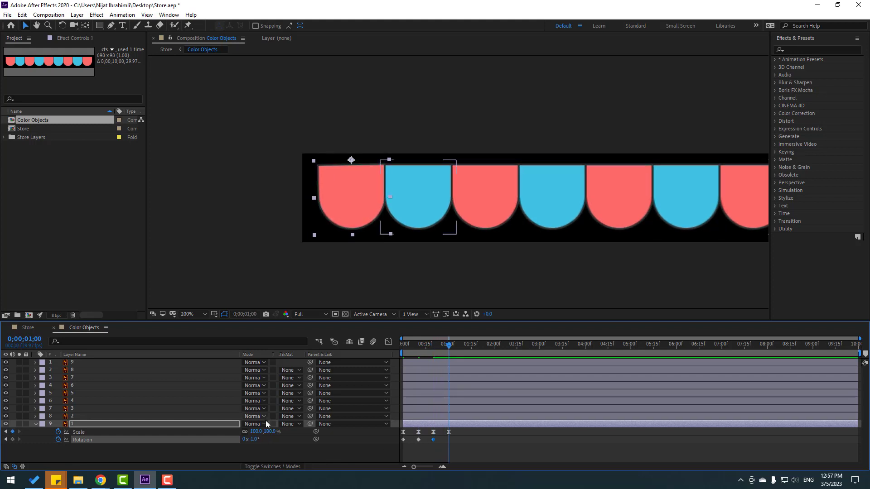
click(256, 439)
text(0)
key(Return)
drag(456, 439, 384, 447)
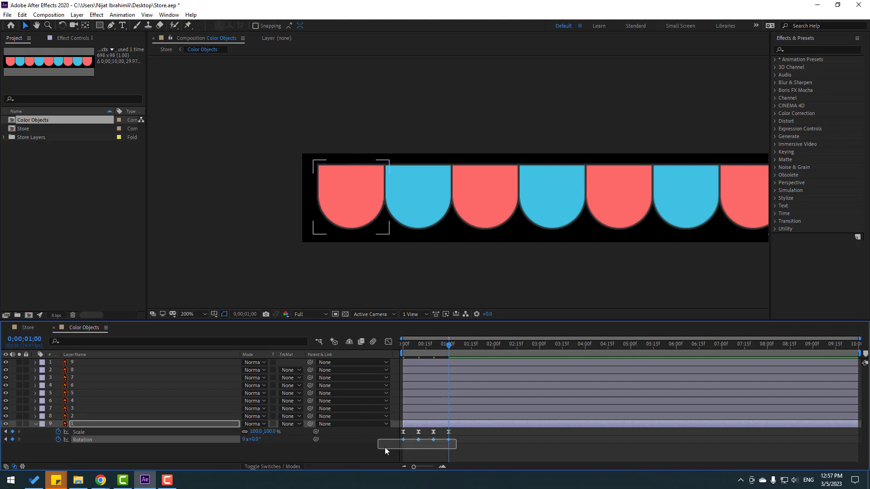
right_click(404, 438)
click(538, 373)
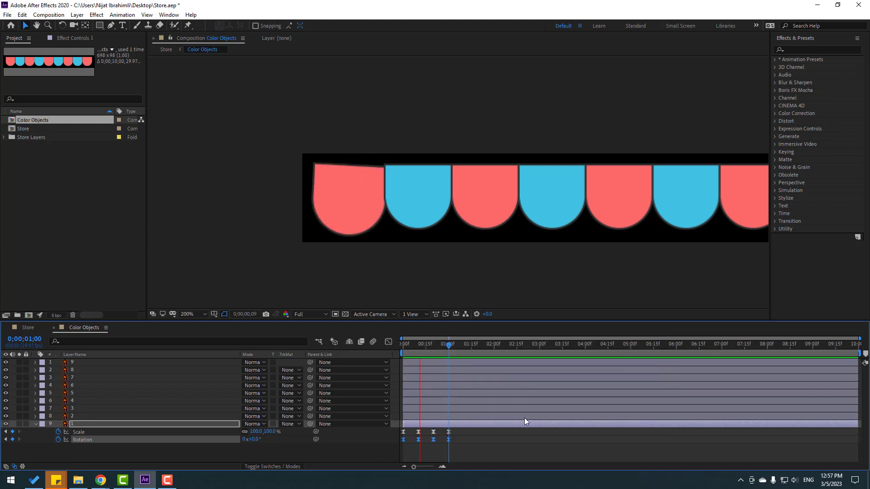
key(space)
drag(459, 431, 387, 450)
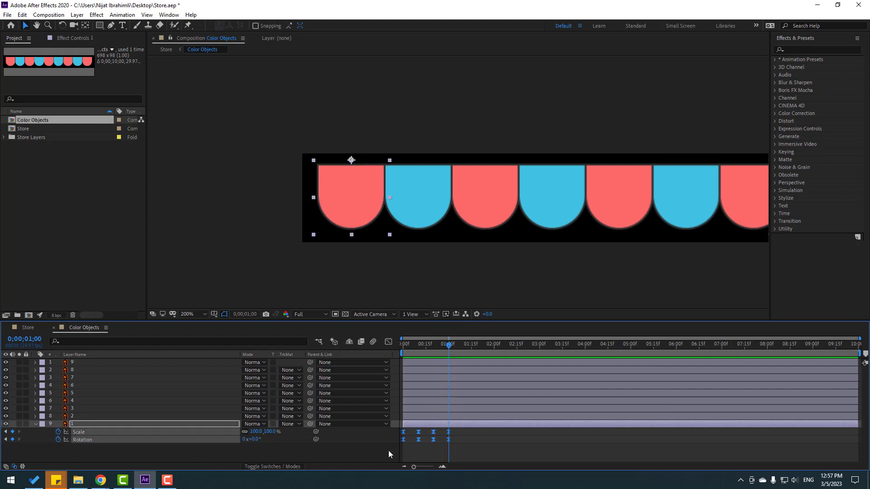
Paste the bounce-and-wobble keyframes onto scallops 1–8 at frame 0, save, and preview
click(36, 424)
click(87, 416)
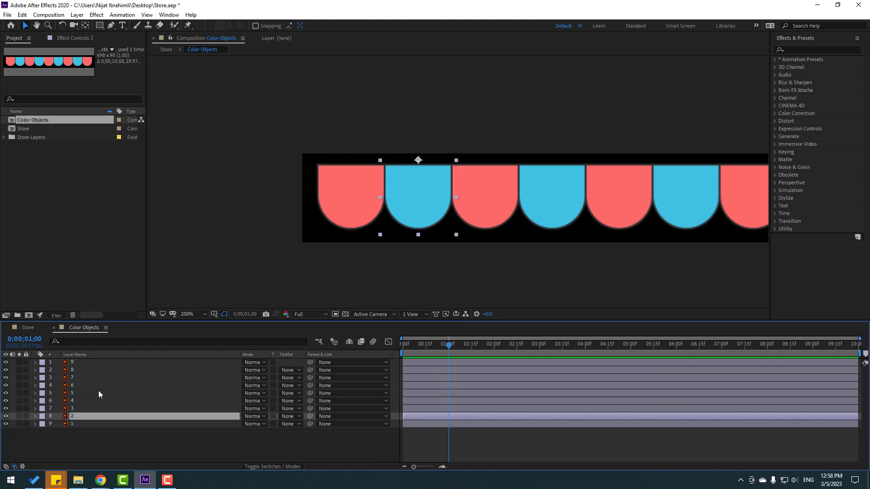
shift+click(83, 362)
drag(448, 345, 402, 345)
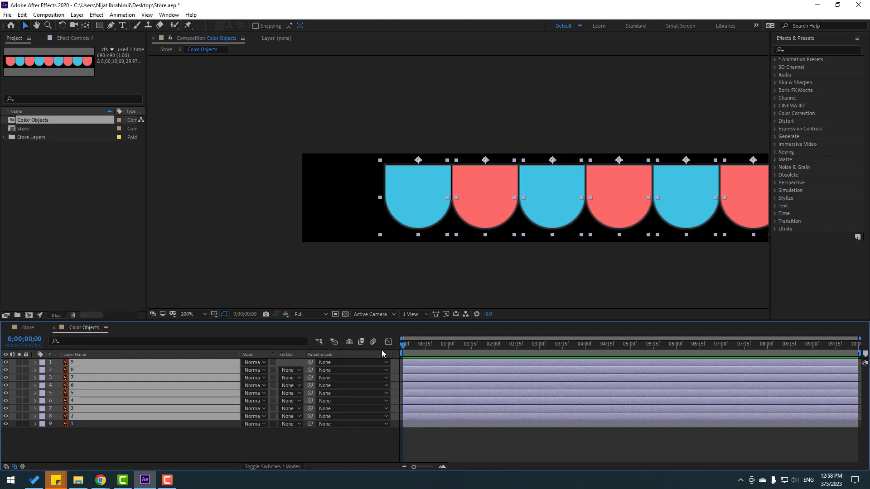
key(ctrl+s)
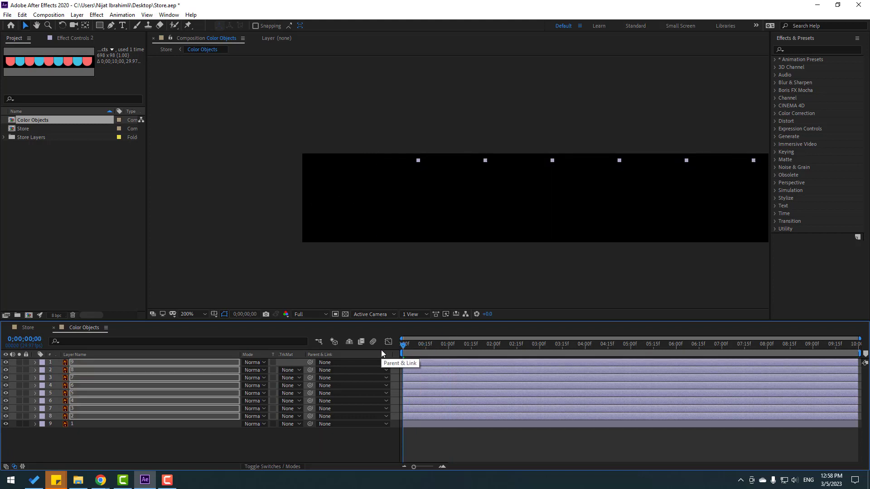
click(343, 438)
key(ctrl+Down)
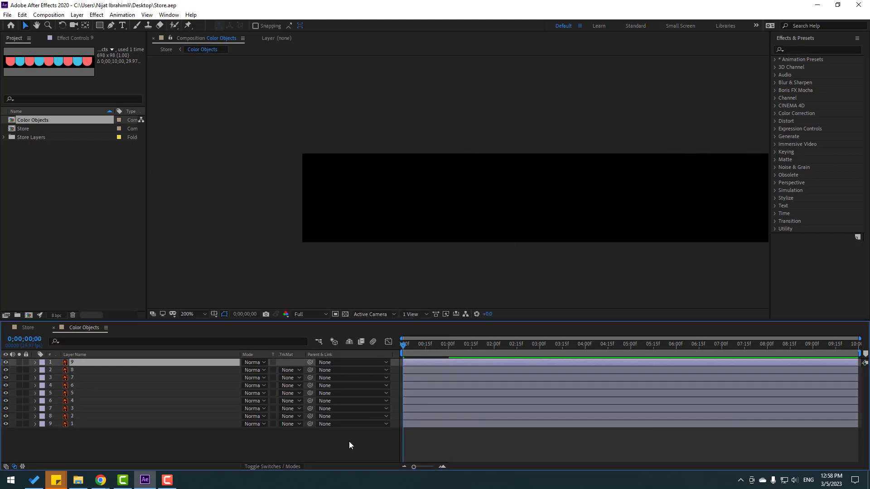
key(space)
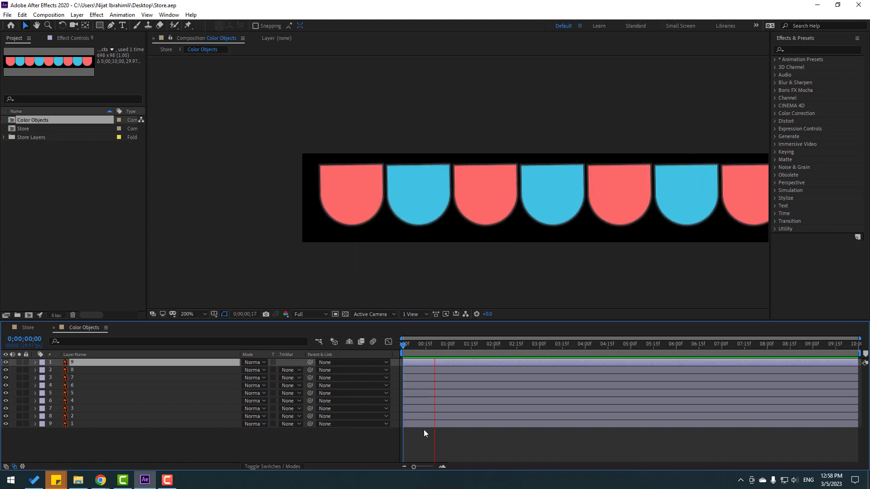
click(434, 437)
Offset the scallop layer bars later in time so they cascade, then preview at 100%
click(413, 417)
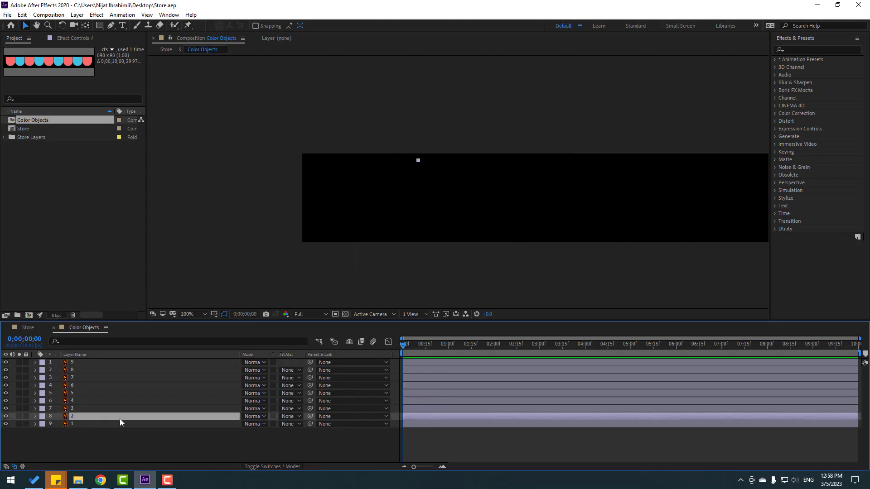
drag(413, 418, 429, 377)
drag(408, 369, 439, 362)
key(space)
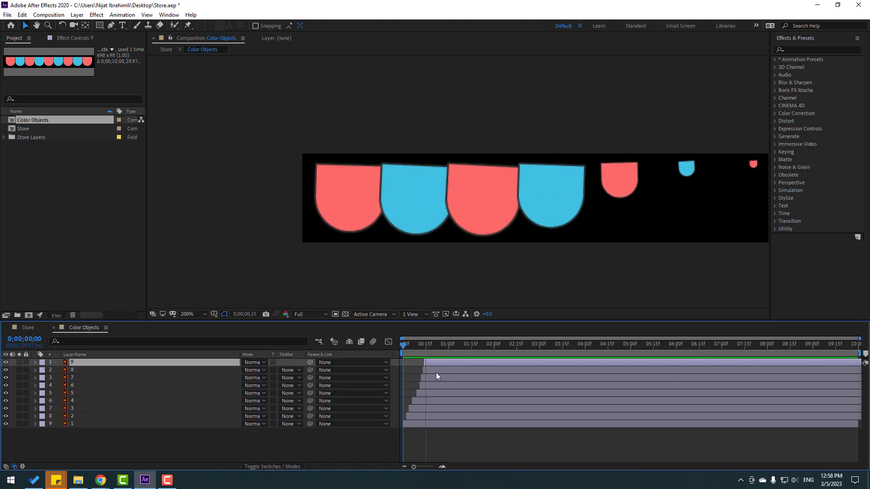
click(193, 313)
click(197, 175)
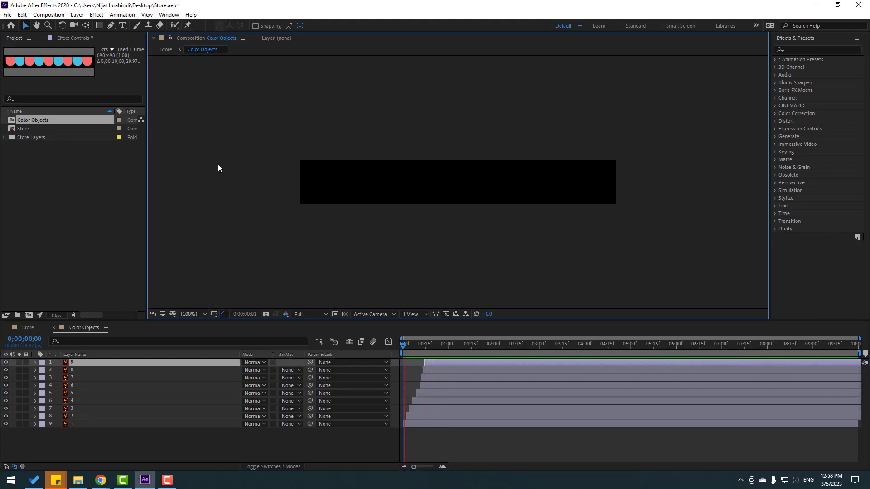
Back in Store, slide the Color Objects layer to start at one second and preview
key(space)
click(54, 328)
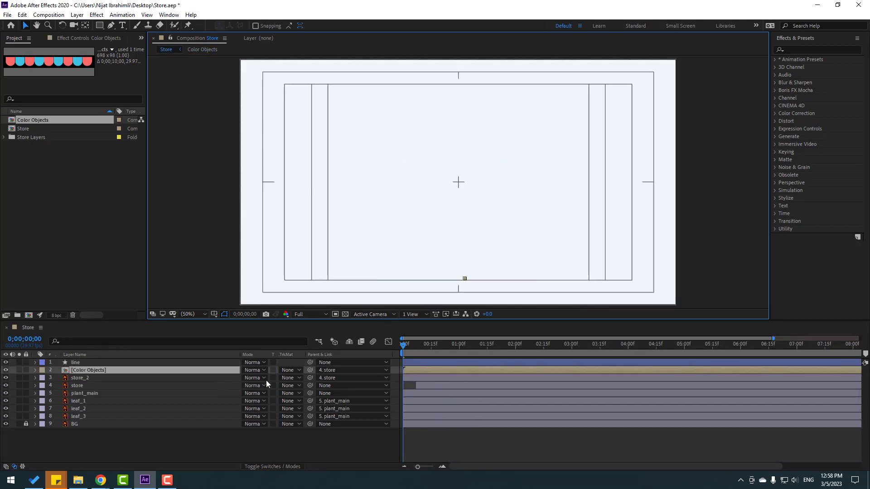
drag(414, 372, 579, 369)
click(423, 344)
drag(433, 347, 459, 352)
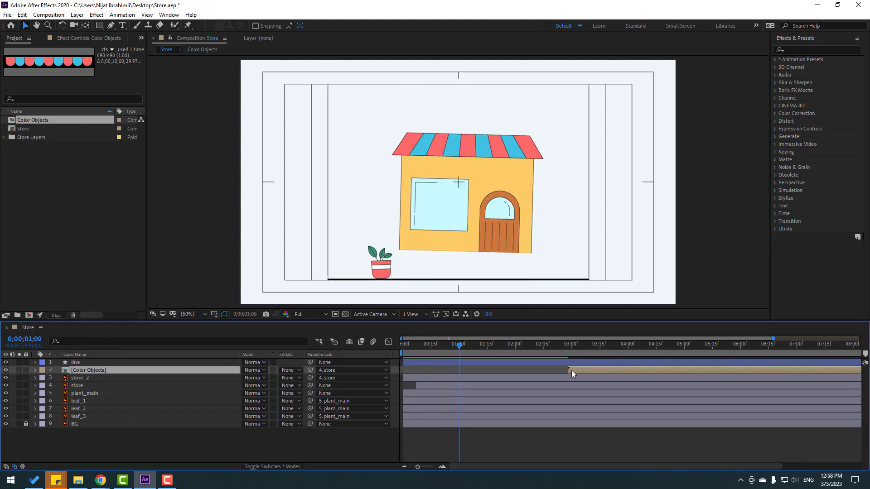
drag(571, 370, 461, 372)
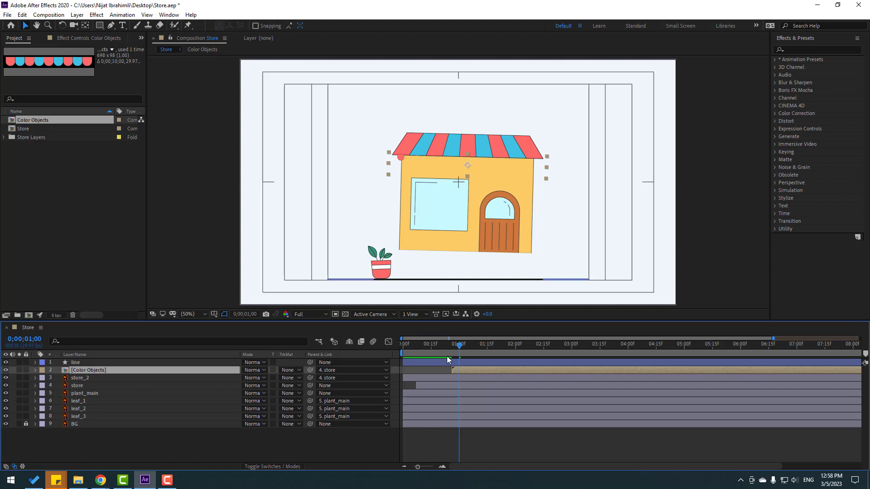
drag(447, 345, 506, 347)
key(space)
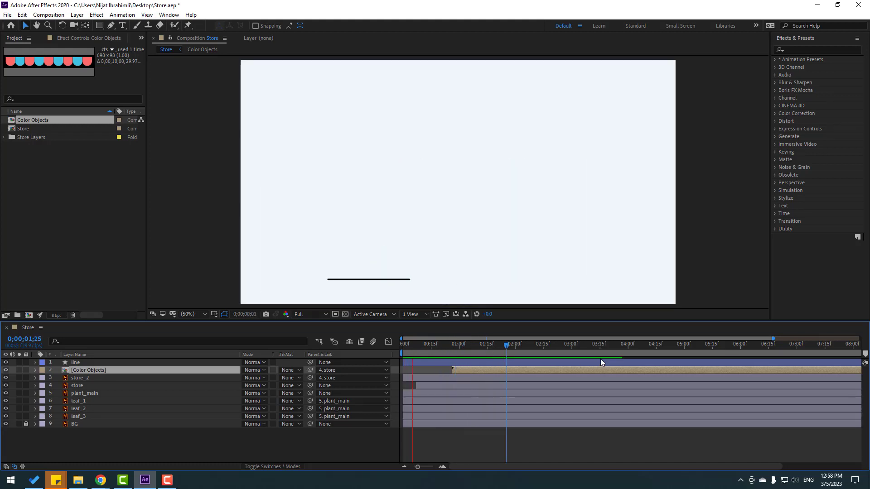